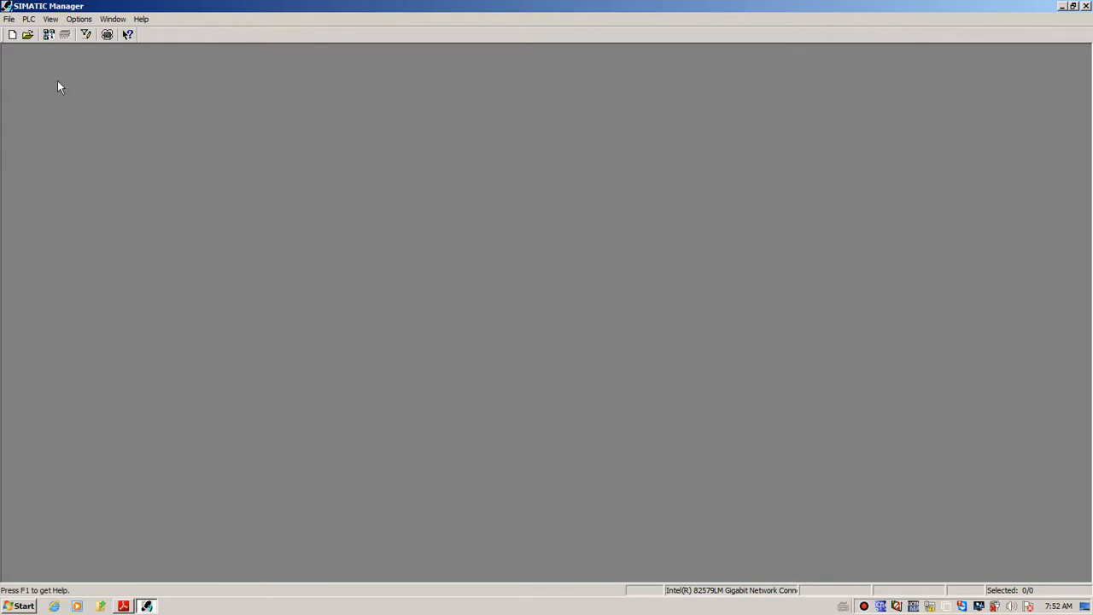
# Step: Create a new project named PROFINET_DRIVE in the default storage location
pyautogui.click(13, 34)
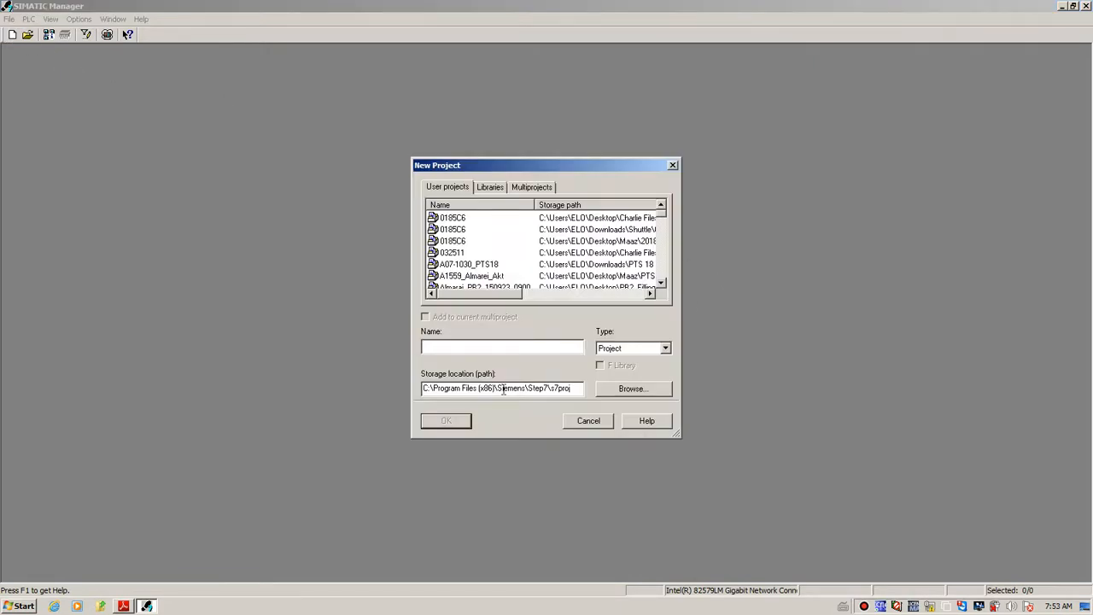
pyautogui.press('capslock')
pyautogui.write('PROFINET')
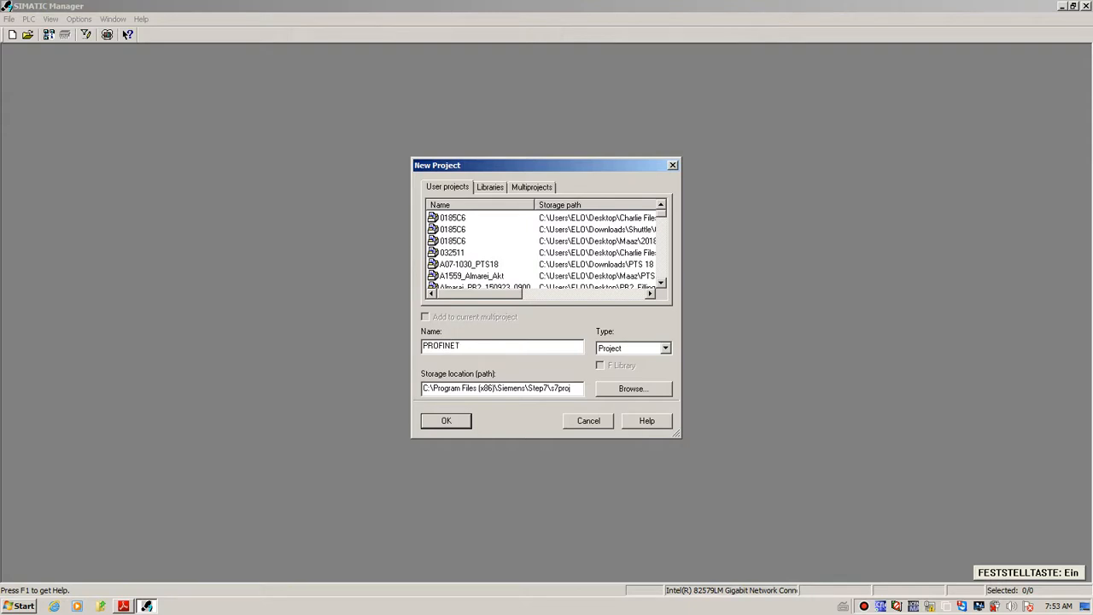
pyautogui.press('capslock')
pyautogui.write('ROFINET_driv')
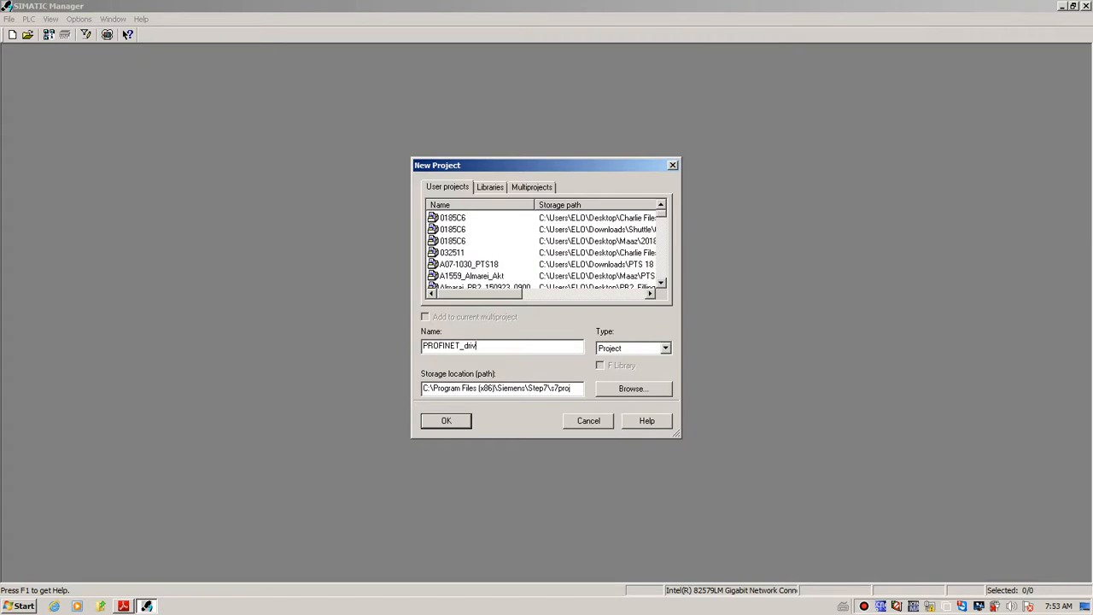
pyautogui.press('BackSpace')
pyautogui.press('BackSpace')
pyautogui.press('capslock')
pyautogui.write('D')
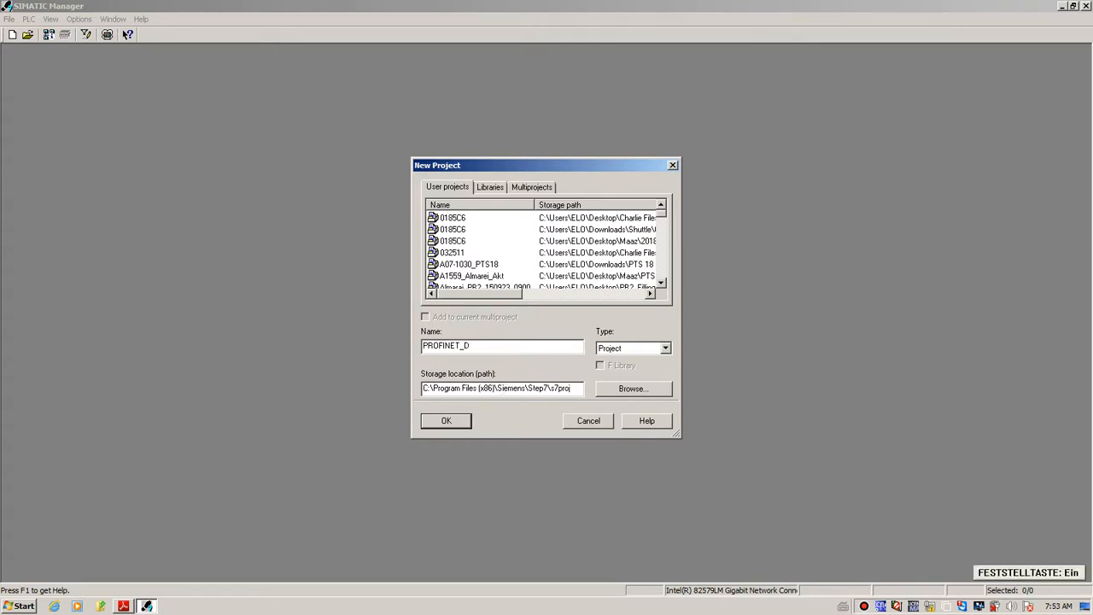
pyautogui.write('RIVE')
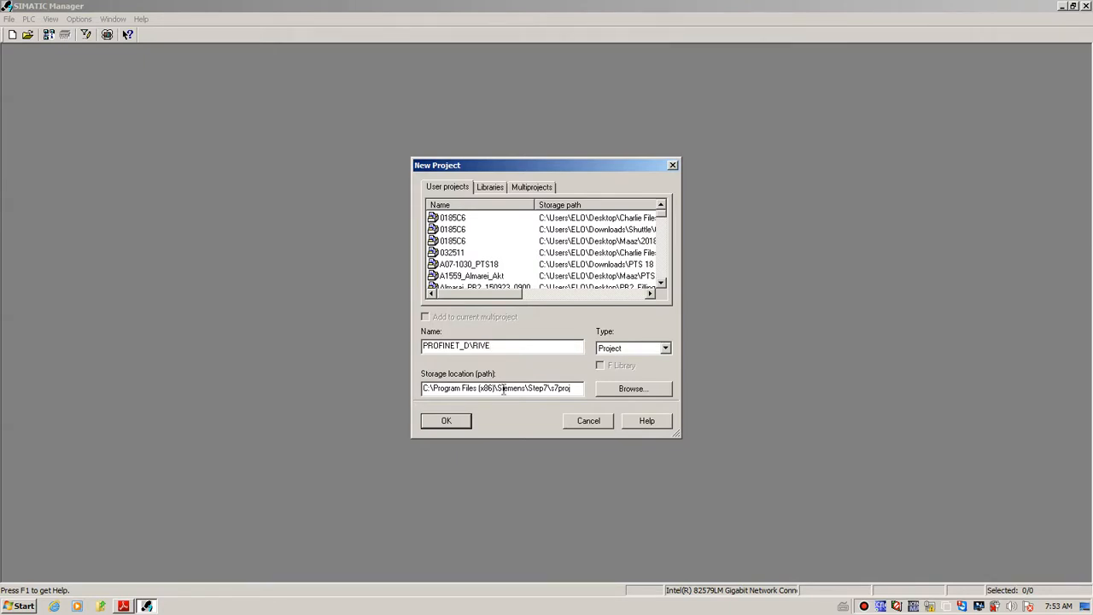
pyautogui.write('RI')
pyautogui.click(445, 421)
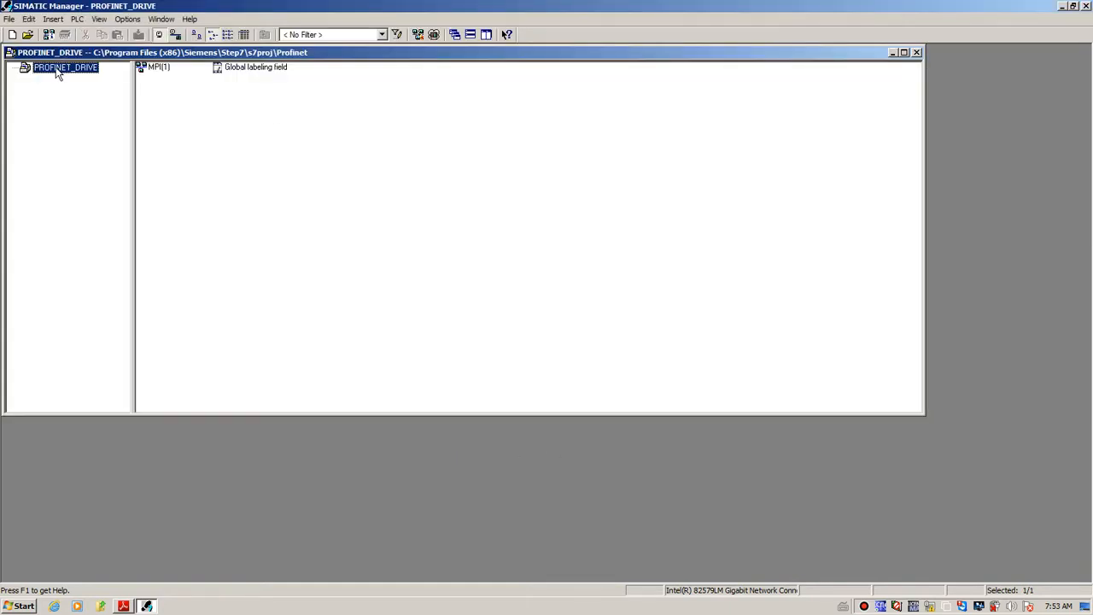
# Step: Insert a SIMATIC 300 station into the PROFINET_DRIVE project and open its hardware configuration
pyautogui.rightClick(54, 75)
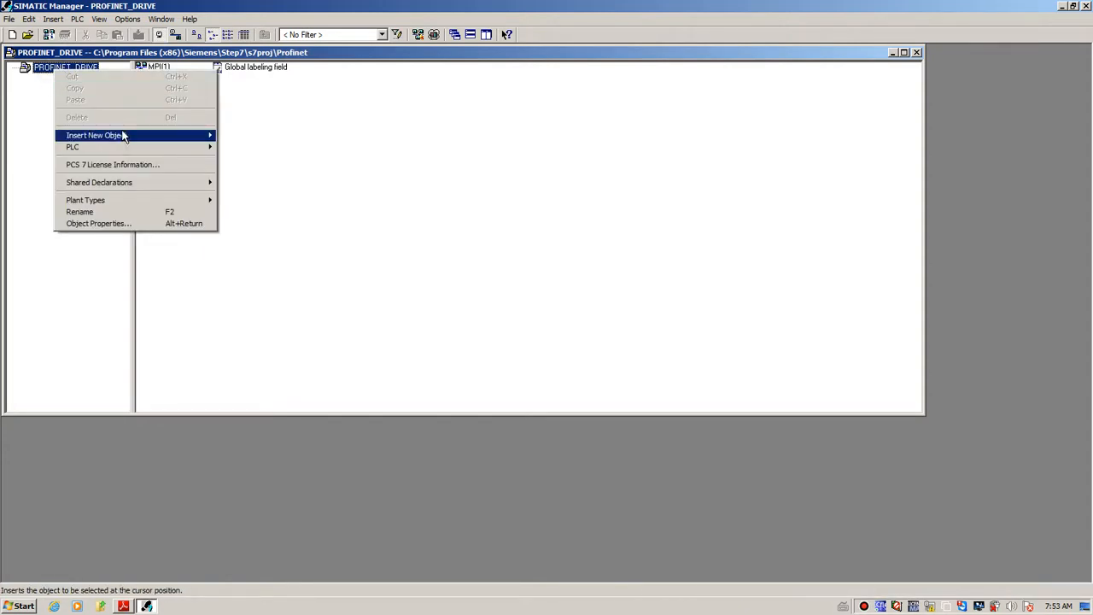
pyautogui.moveTo(123, 137)
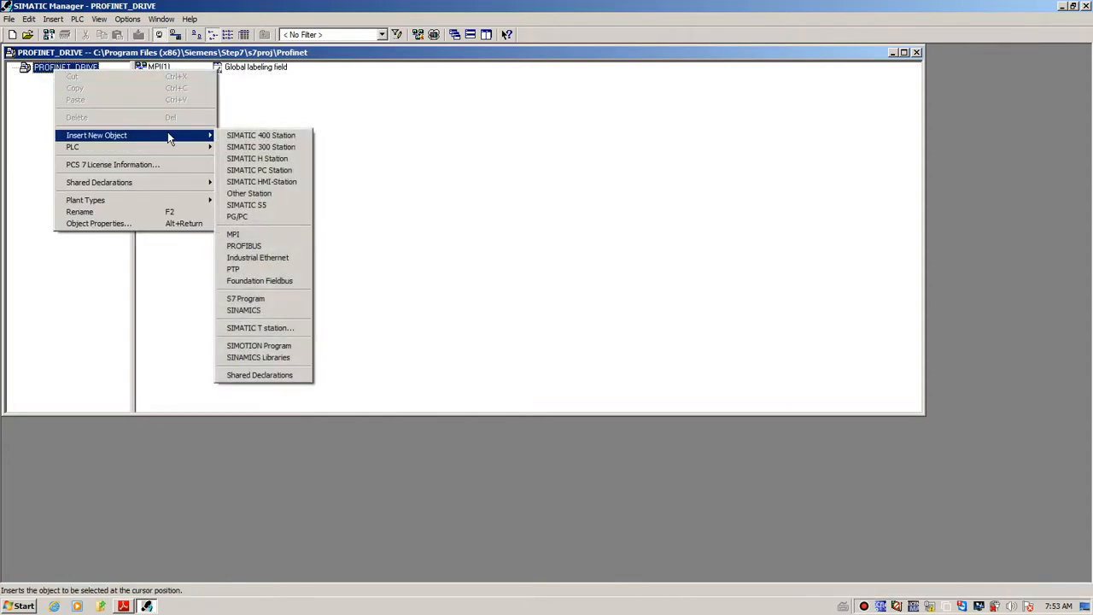
pyautogui.click(266, 147)
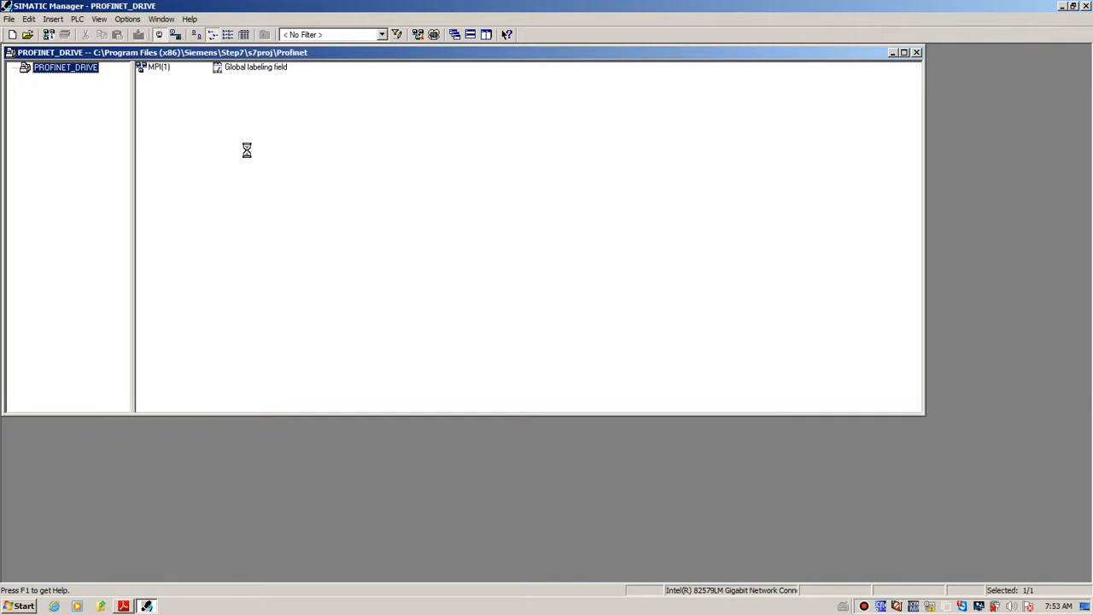
pyautogui.press('Return')
pyautogui.press('Return')
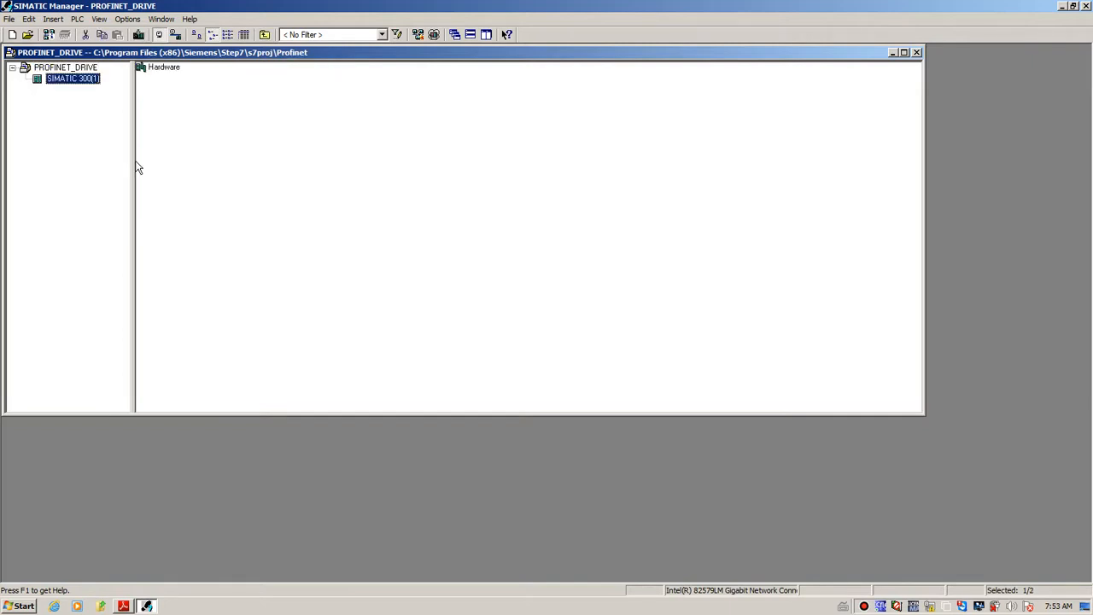
pyautogui.doubleClick(158, 68)
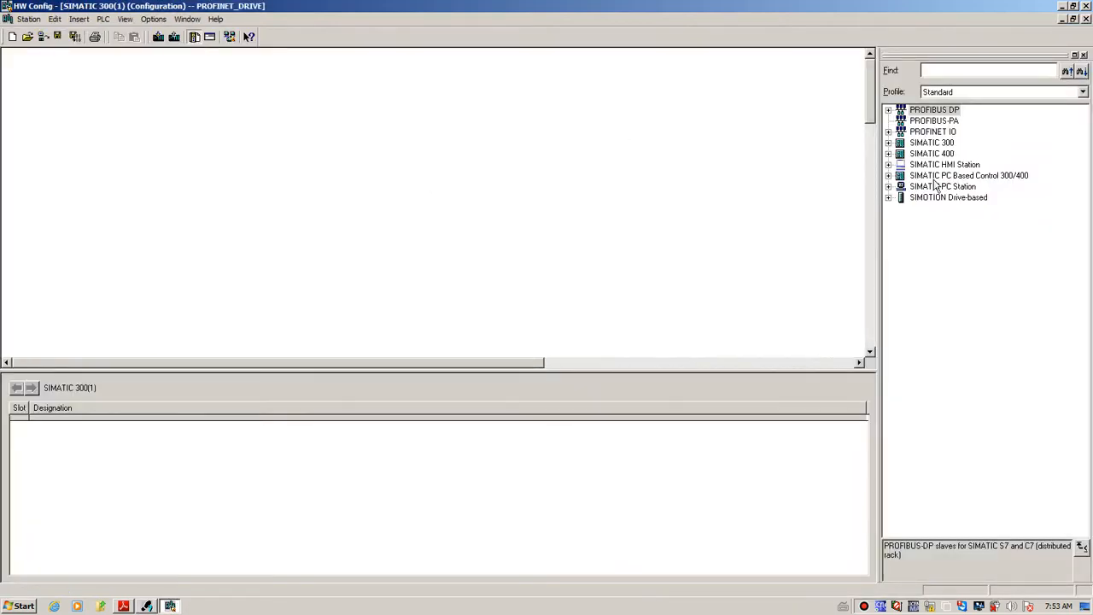
# Step: Place a SIMATIC 300 rail from the hardware catalog into the empty station
pyautogui.click(889, 143)
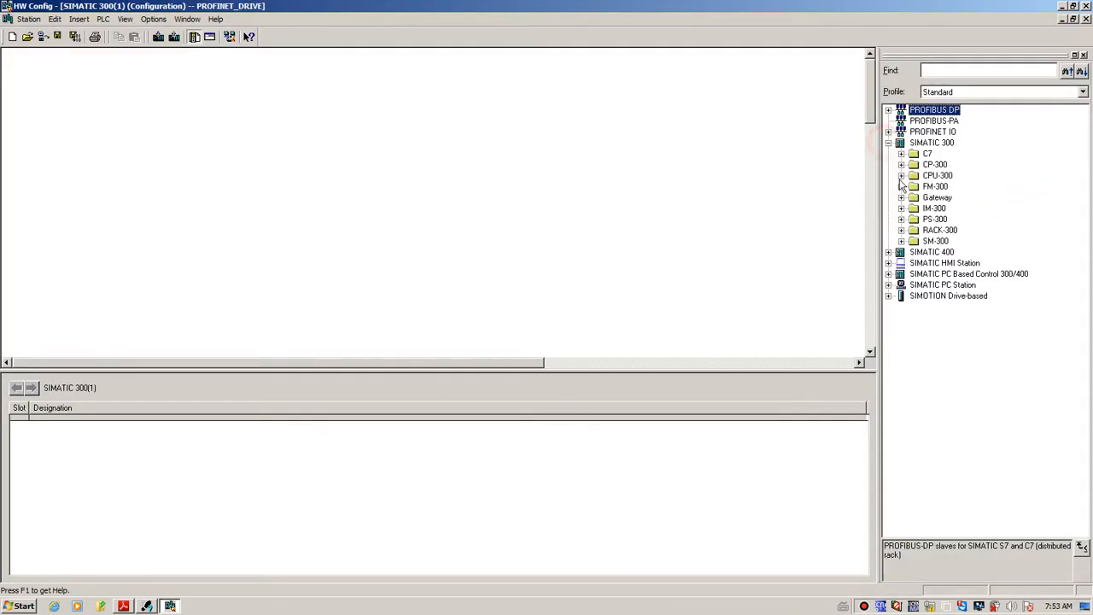
pyautogui.click(901, 230)
pyautogui.moveTo(942, 241); pyautogui.dragTo(252, 168)
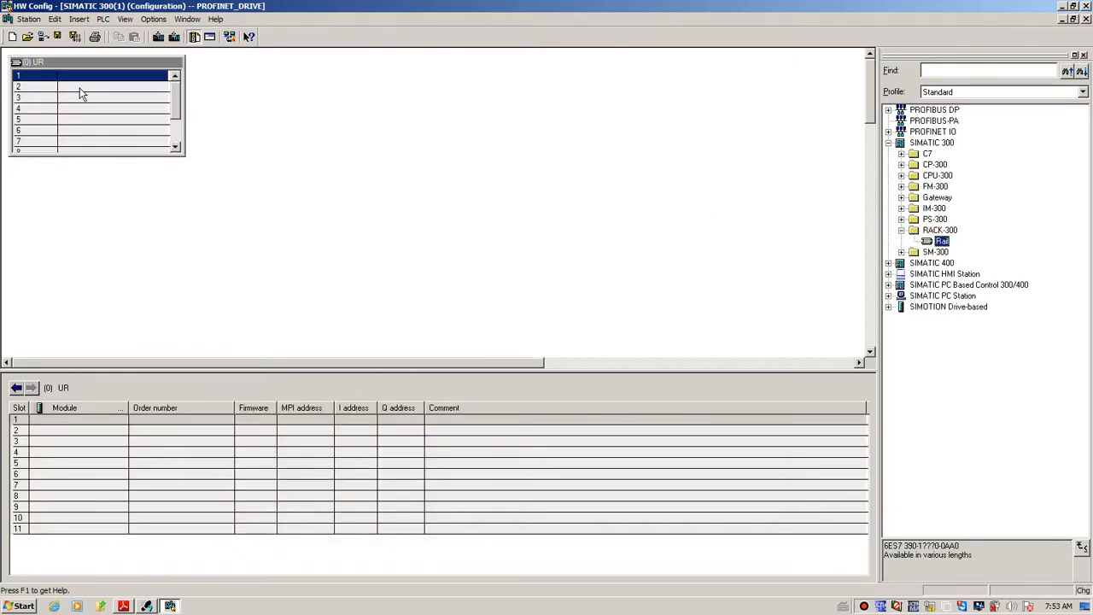
# Step: Insert CPU 319-3 PN/DP, 6ES7 318-3EL01-0AB0 V3.2, into slot 2 of the rail
pyautogui.click(79, 88)
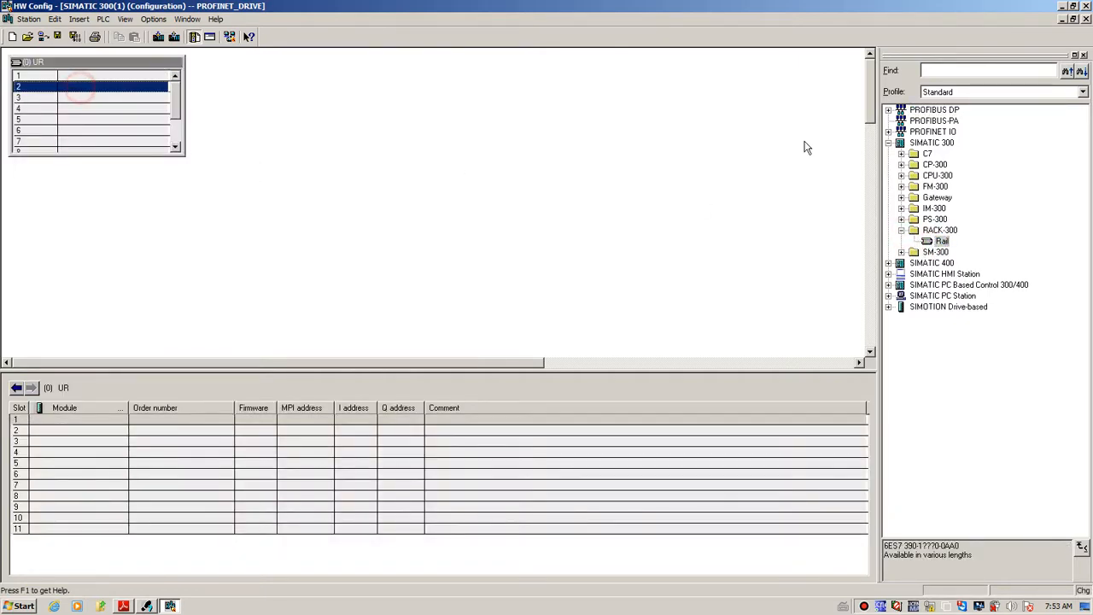
pyautogui.click(902, 175)
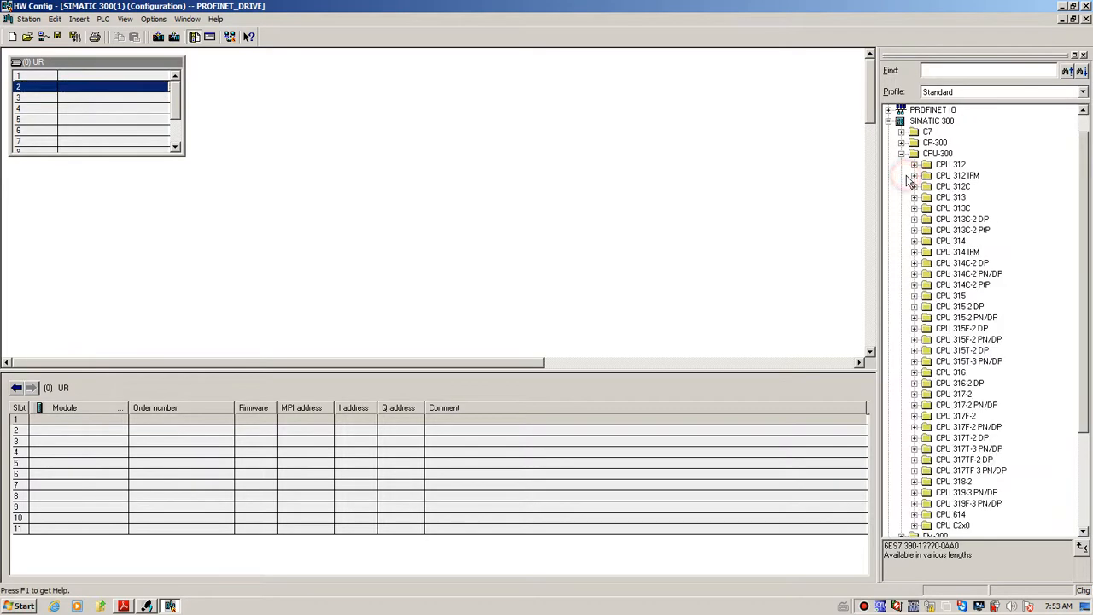
pyautogui.doubleClick(926, 494)
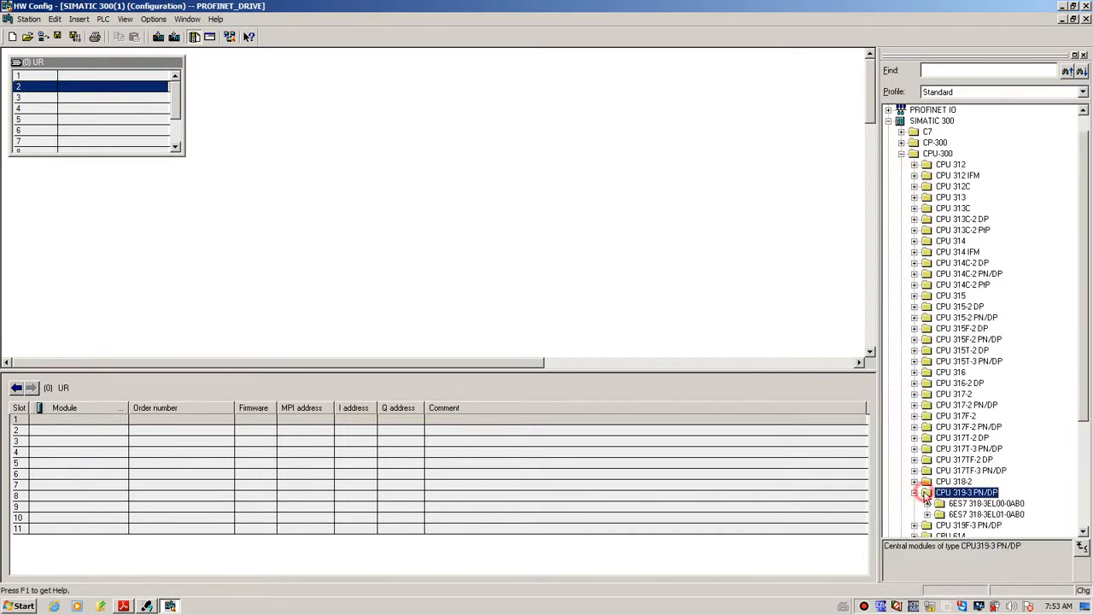
pyautogui.click(956, 527)
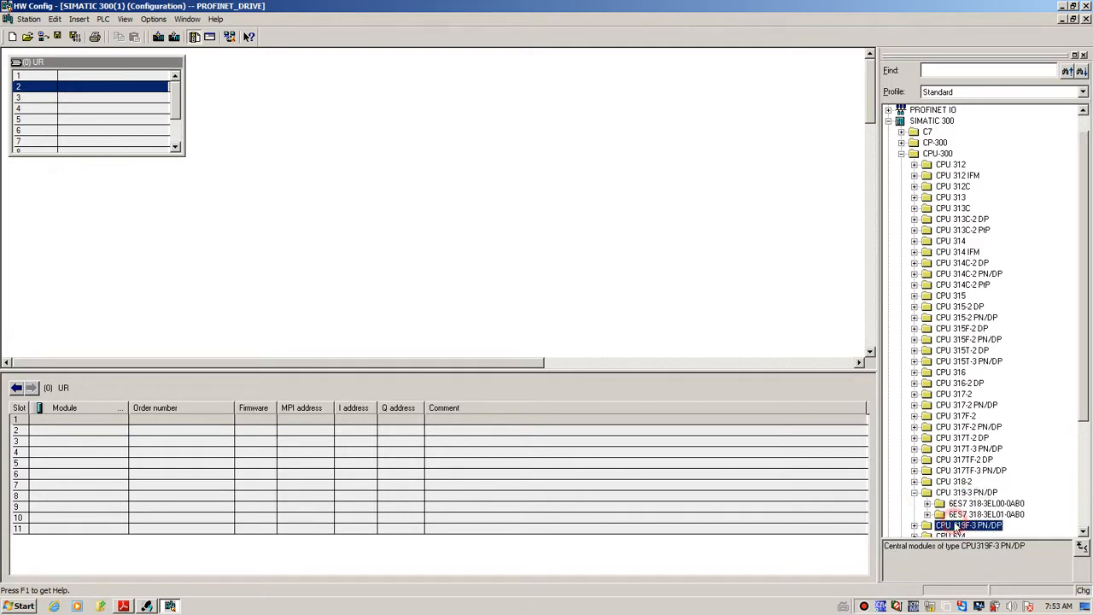
pyautogui.doubleClick(965, 514)
pyautogui.click(967, 525)
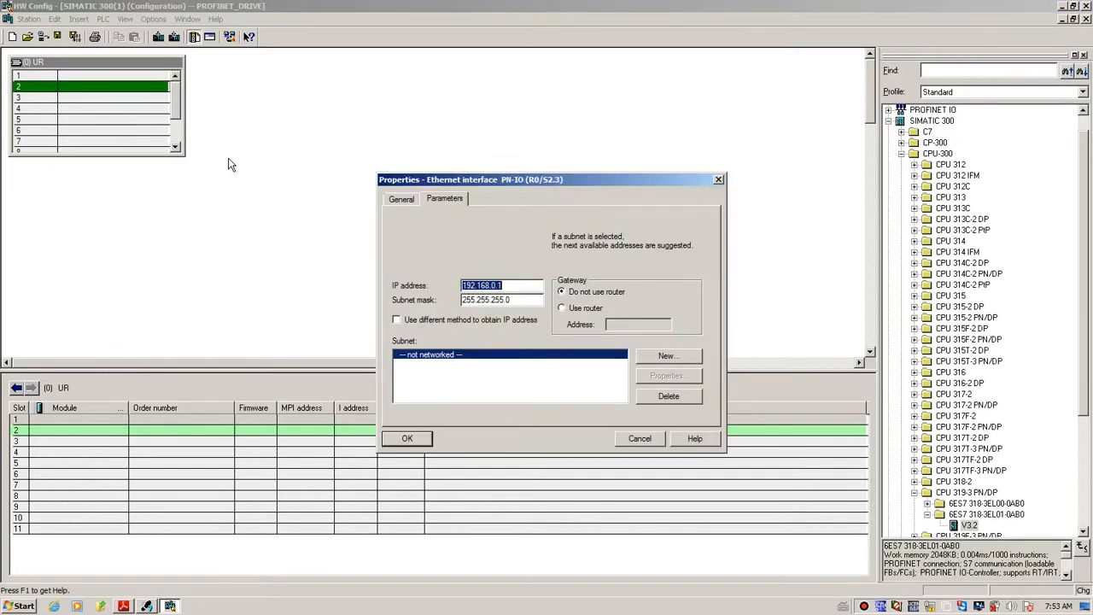
# Step: Connect the CPU's PN-IO interface to a new Ethernet subnet with IP 192.168.0.1, leaving the PROFIBUS interface not networked
pyautogui.click(668, 355)
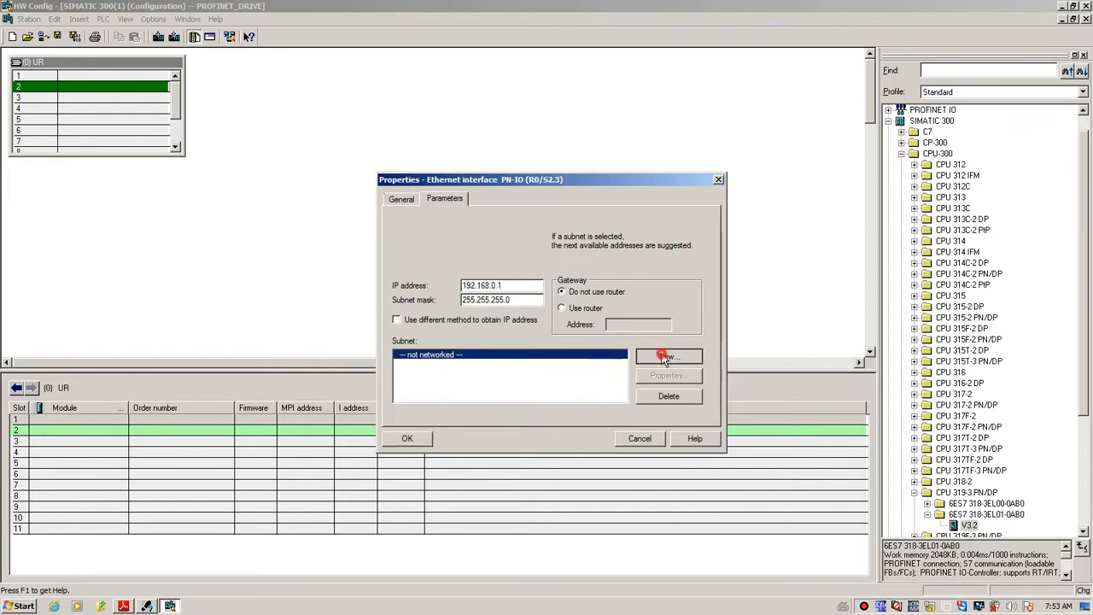
pyautogui.click(411, 442)
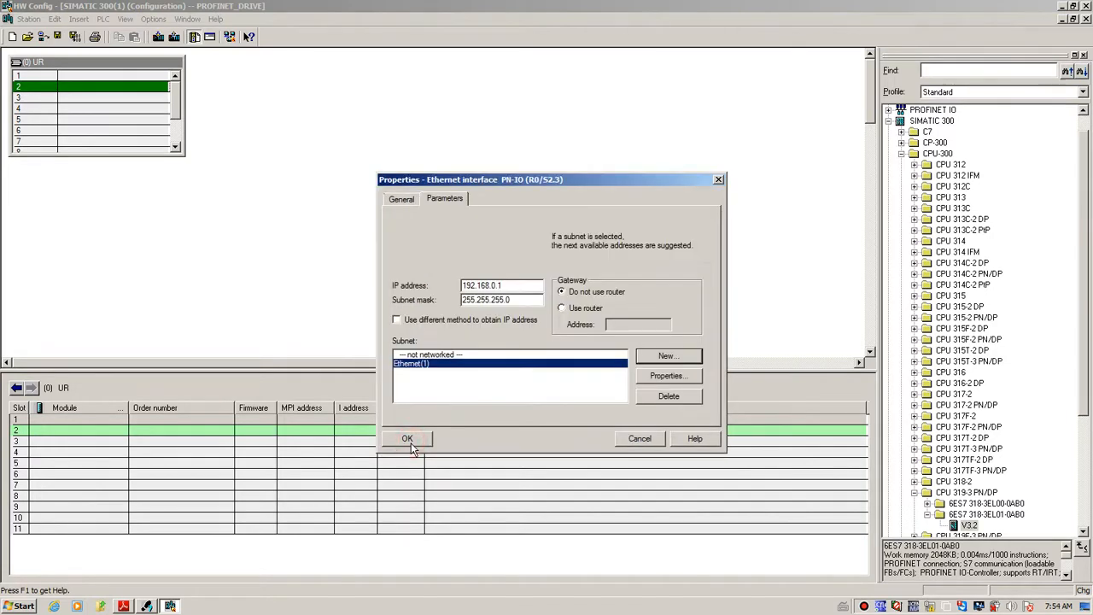
pyautogui.press('Return')
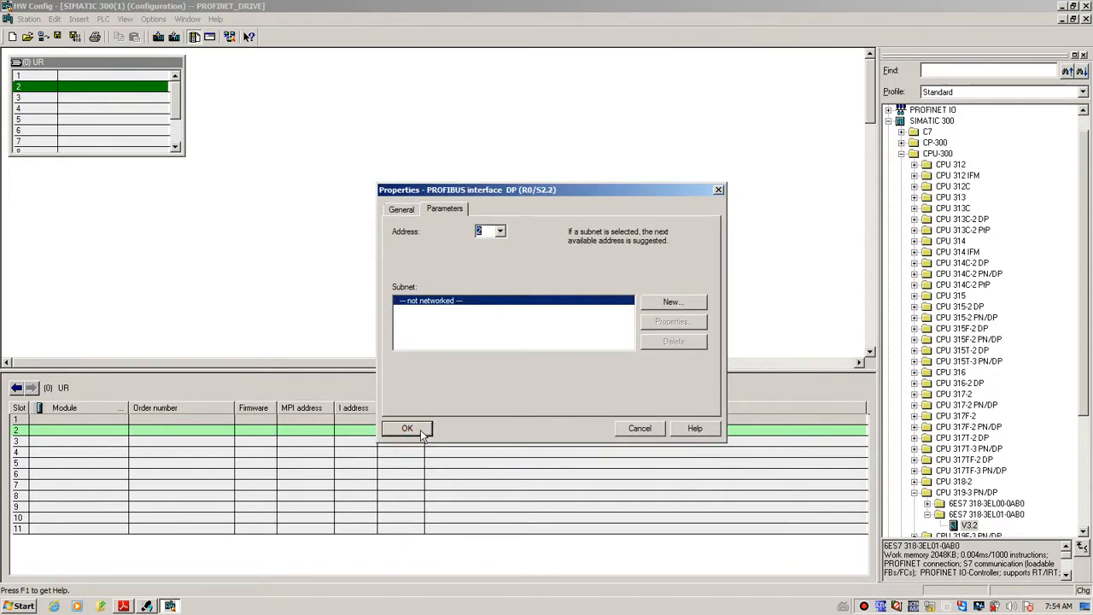
pyautogui.click(639, 429)
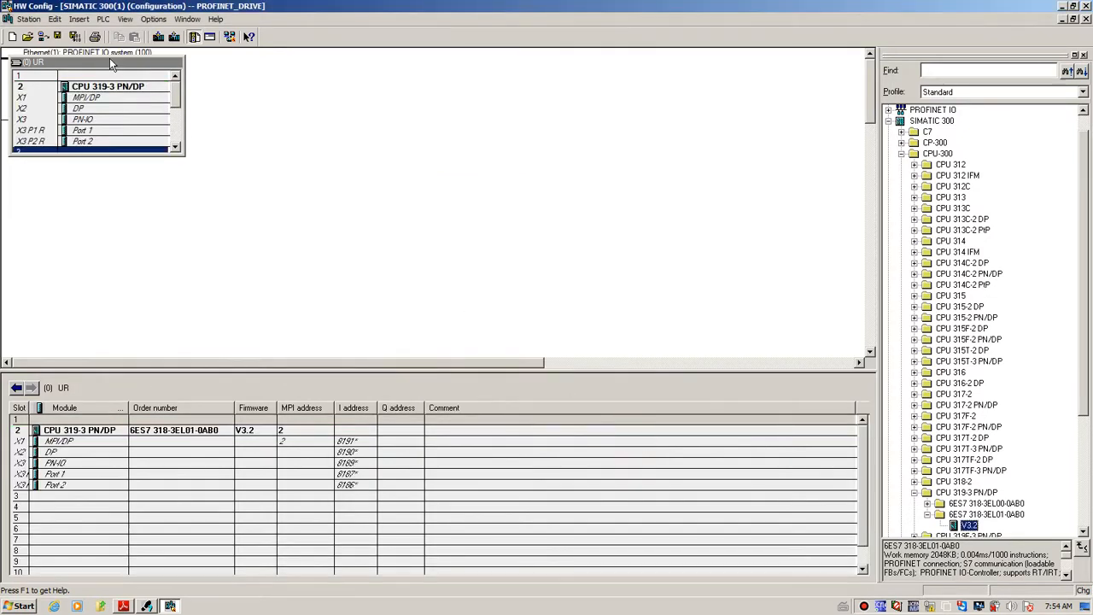
# Step: Rearrange the station view by moving the rack down and the PROFINET IO system line clear beside it
pyautogui.moveTo(109, 58); pyautogui.dragTo(112, 117)
pyautogui.moveTo(94, 56); pyautogui.dragTo(395, 182)
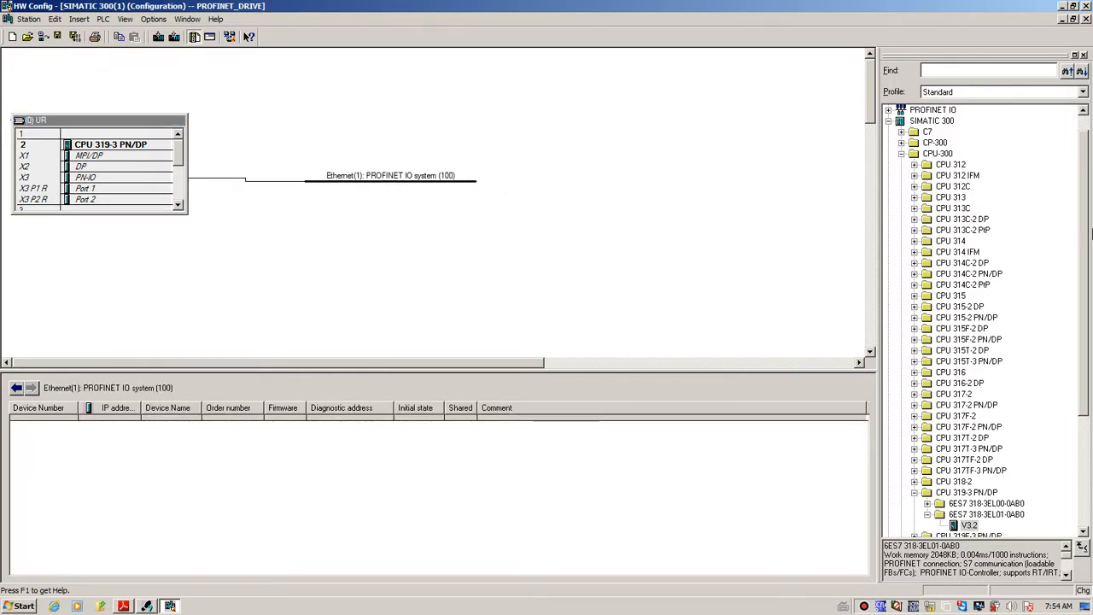
# Step: Attach a SINAMICS G120C PN V4.7 drive from the PROFINET IO catalog to the PROFINET IO system
pyautogui.moveTo(1084, 248); pyautogui.dragTo(922, 123)
pyautogui.moveTo(1087, 128); pyautogui.dragTo(1085, 114)
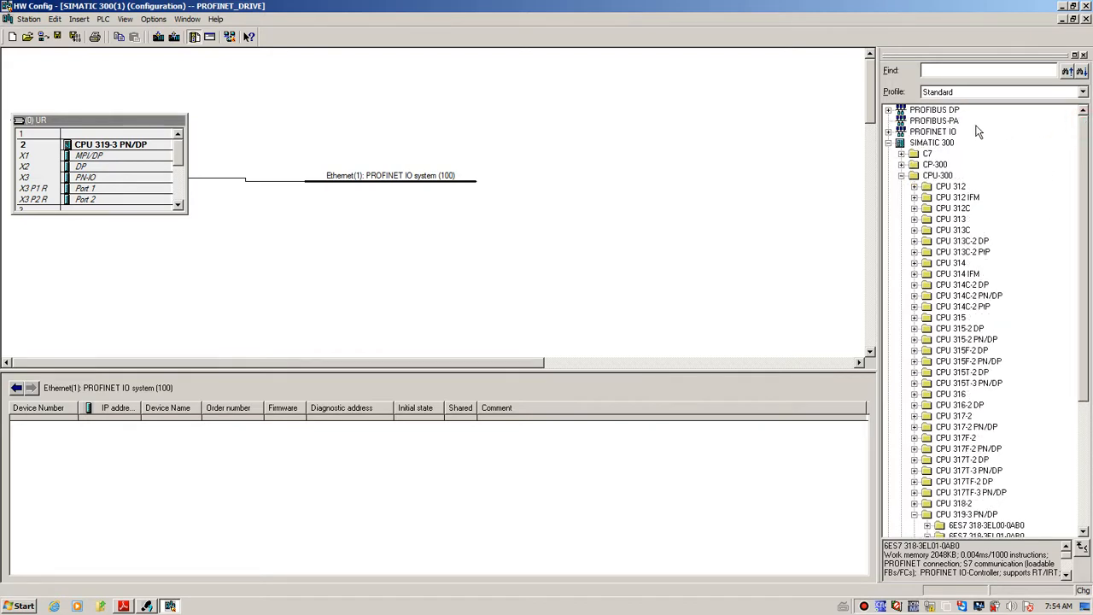
pyautogui.click(888, 133)
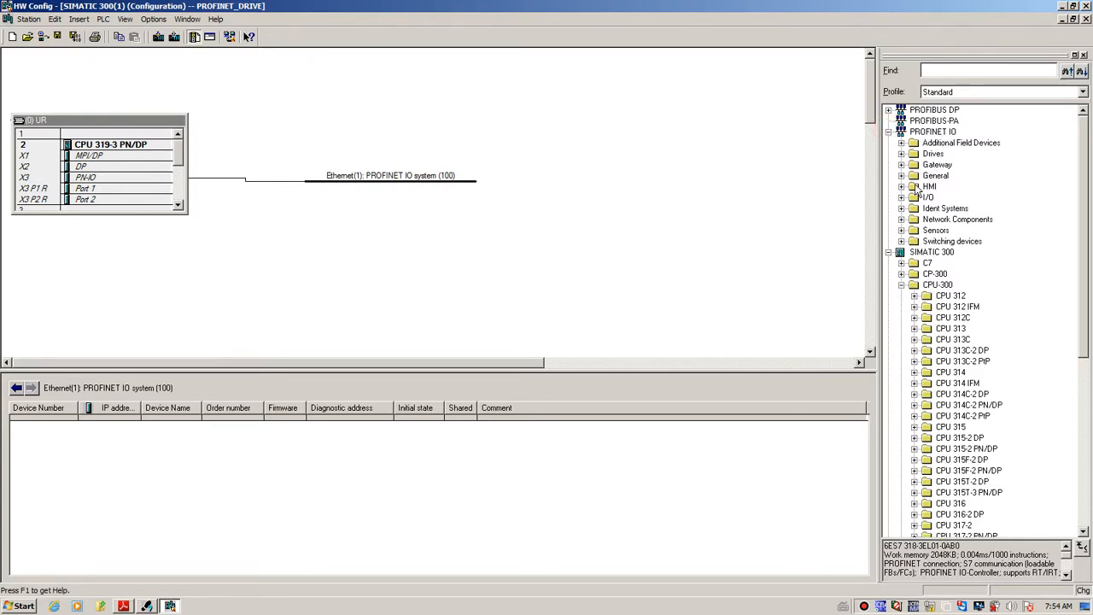
pyautogui.click(901, 154)
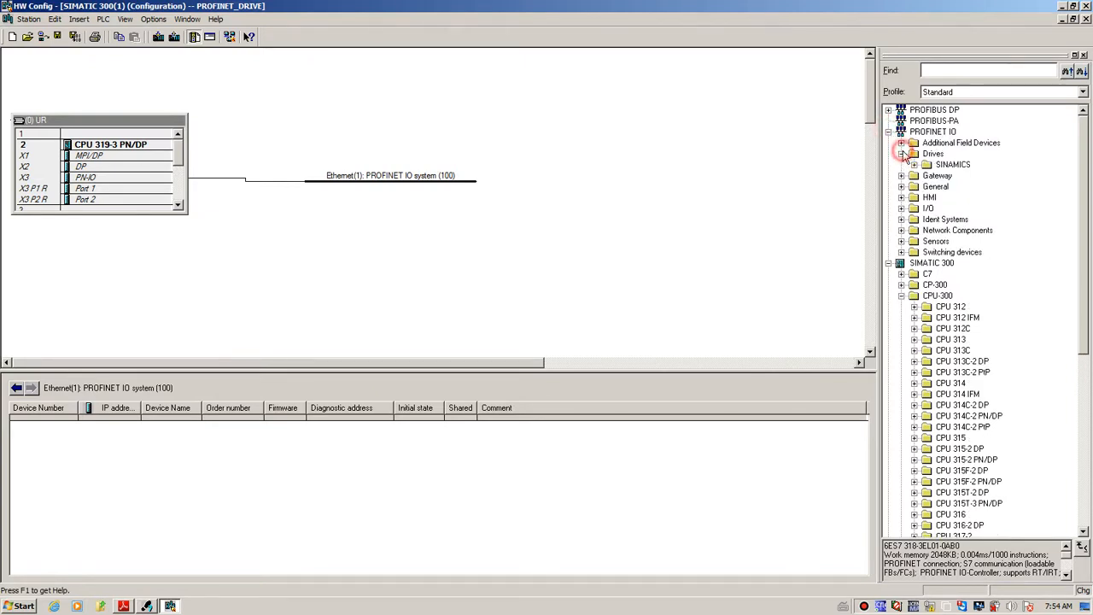
pyautogui.click(914, 165)
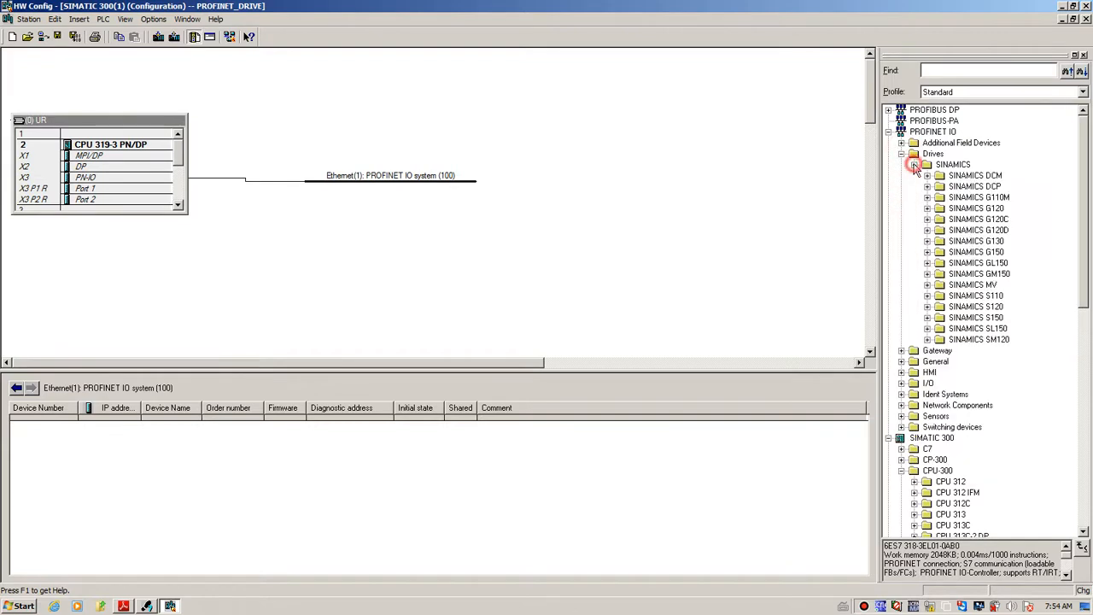
pyautogui.click(927, 219)
pyautogui.click(941, 231)
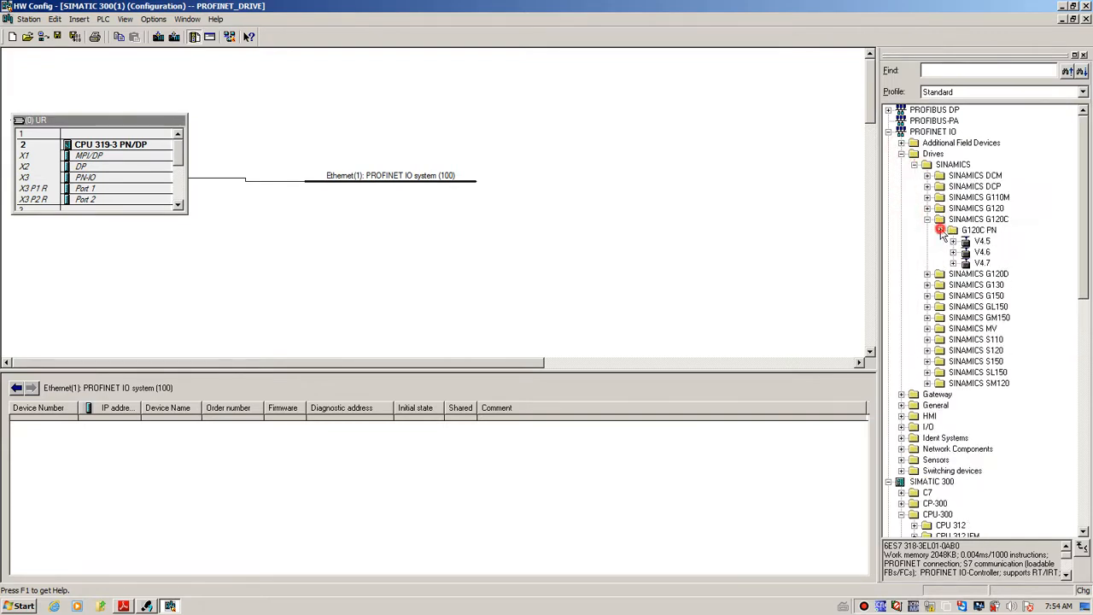
pyautogui.click(971, 264)
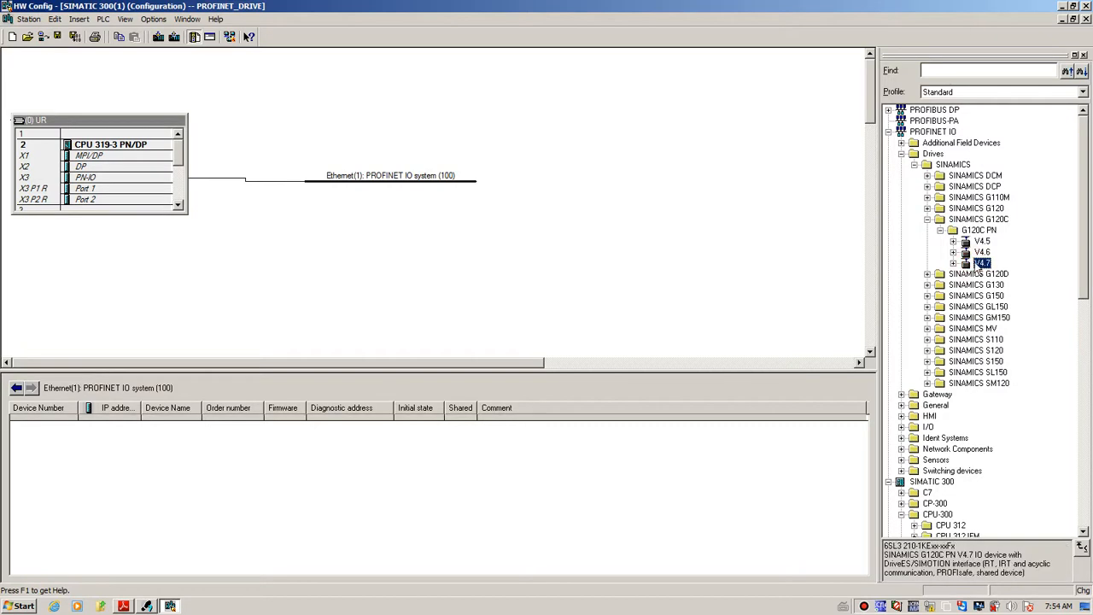
pyautogui.moveTo(978, 265); pyautogui.dragTo(346, 180)
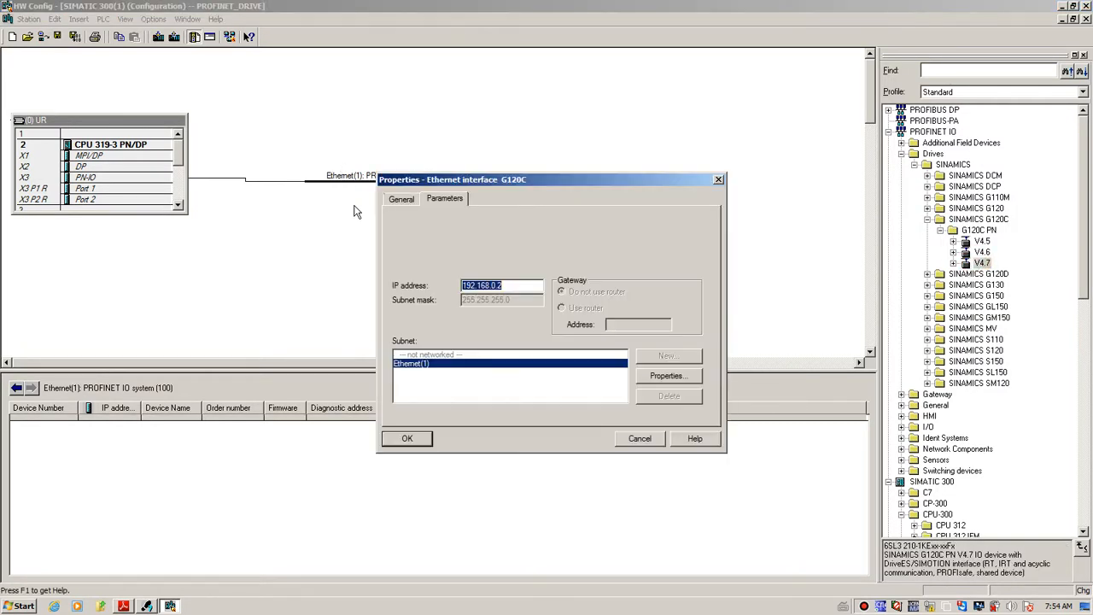
# Step: Accept IP address 192.168.0.2 on subnet Ethernet(1) and version 4.7.6 for the G120C drive
pyautogui.click(511, 283)
pyautogui.click(408, 439)
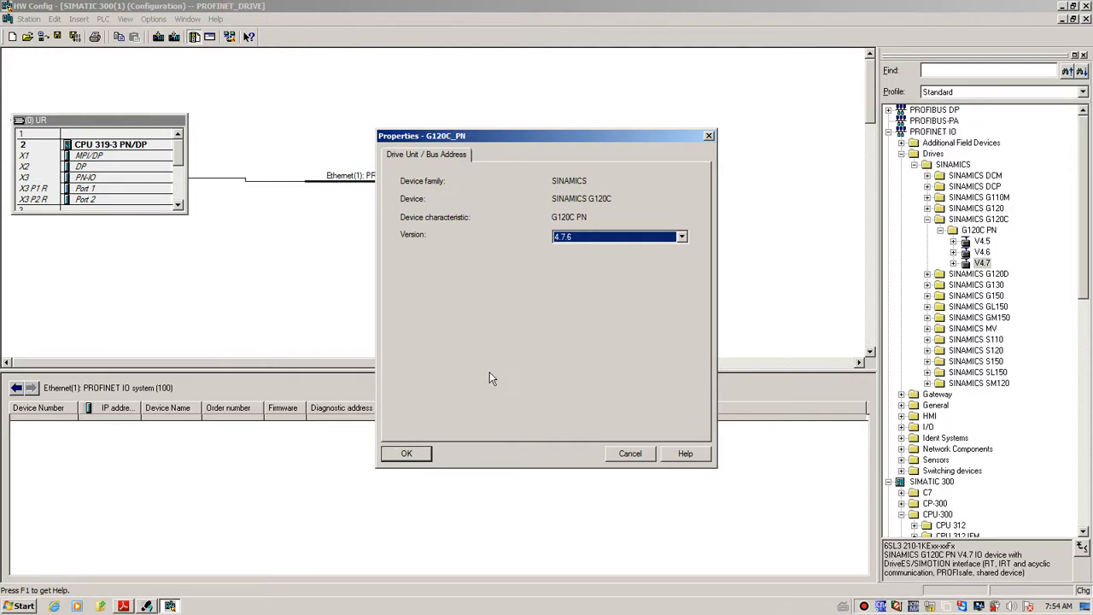
pyautogui.click(406, 455)
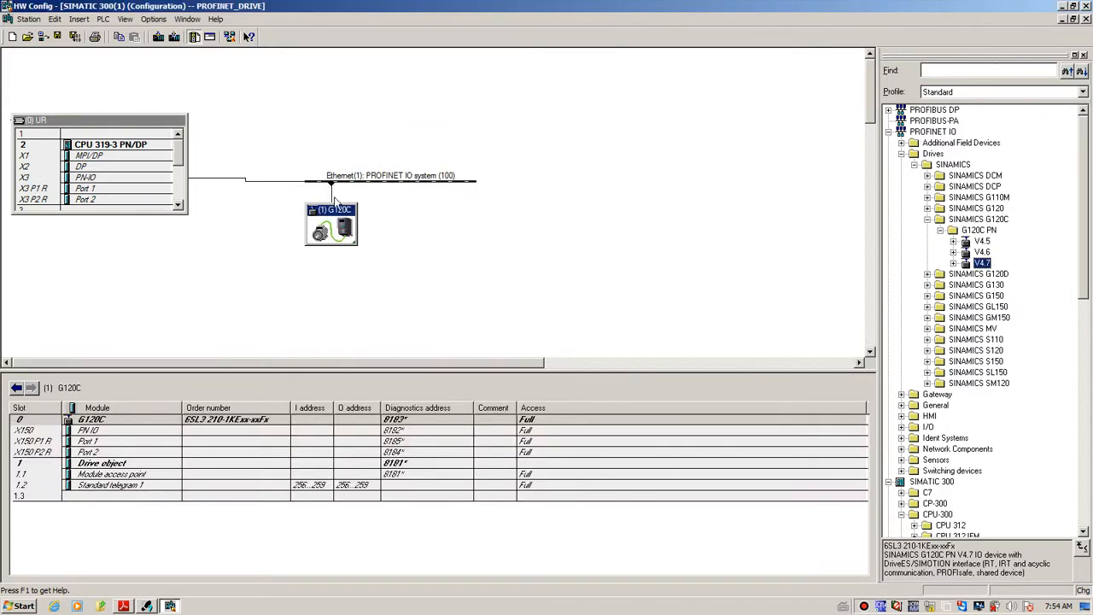
# Step: Set the G120C drive's device name to CHARLIE, and save and compile the hardware configuration
pyautogui.doubleClick(316, 222)
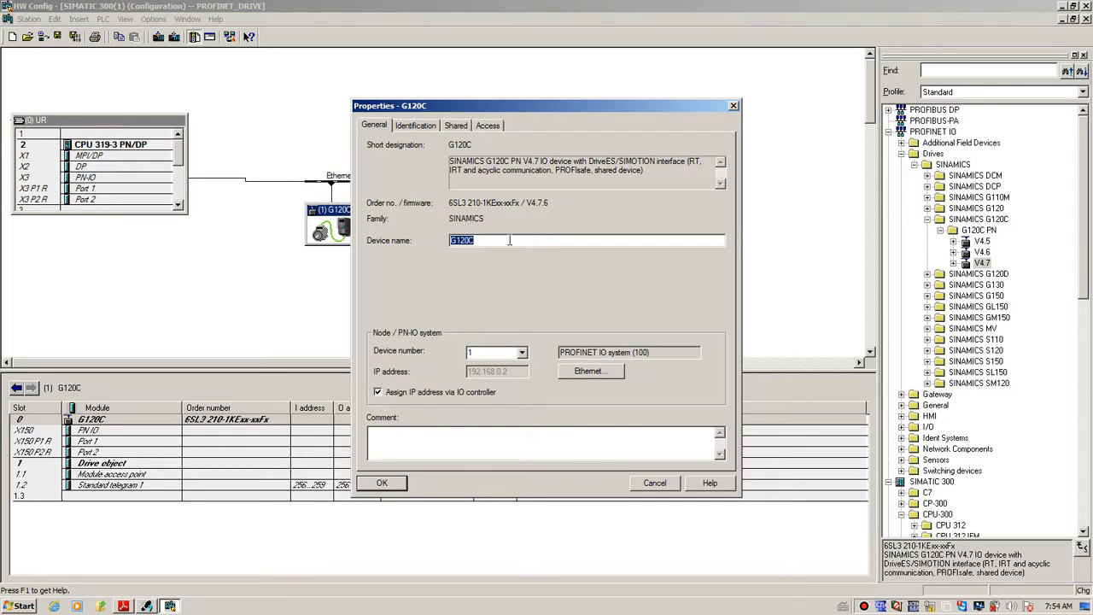
pyautogui.write('CHARLIE')
pyautogui.click(382, 482)
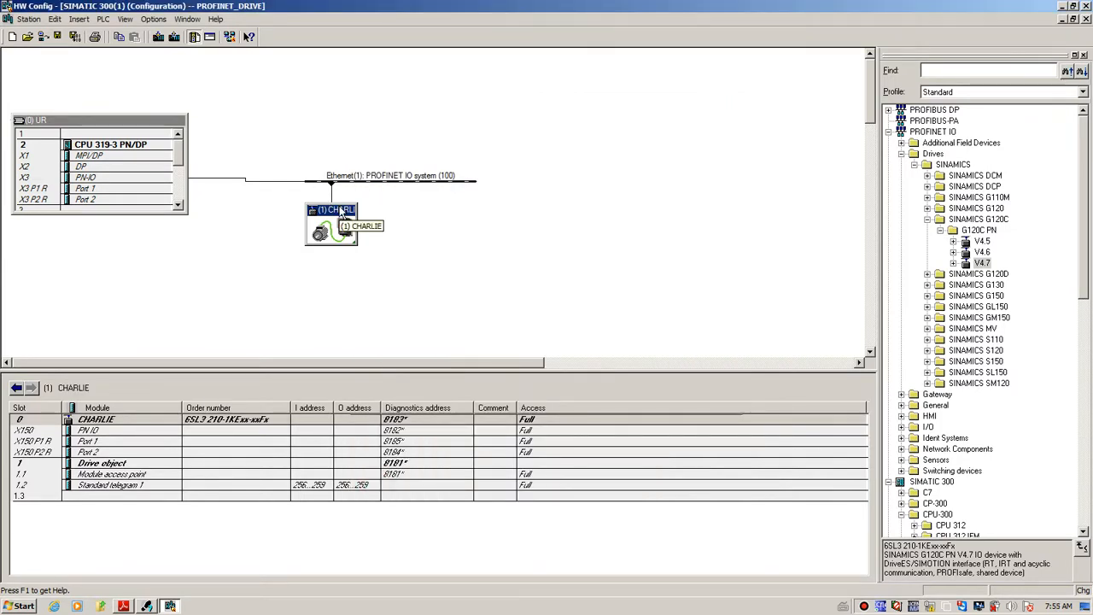
pyautogui.click(76, 37)
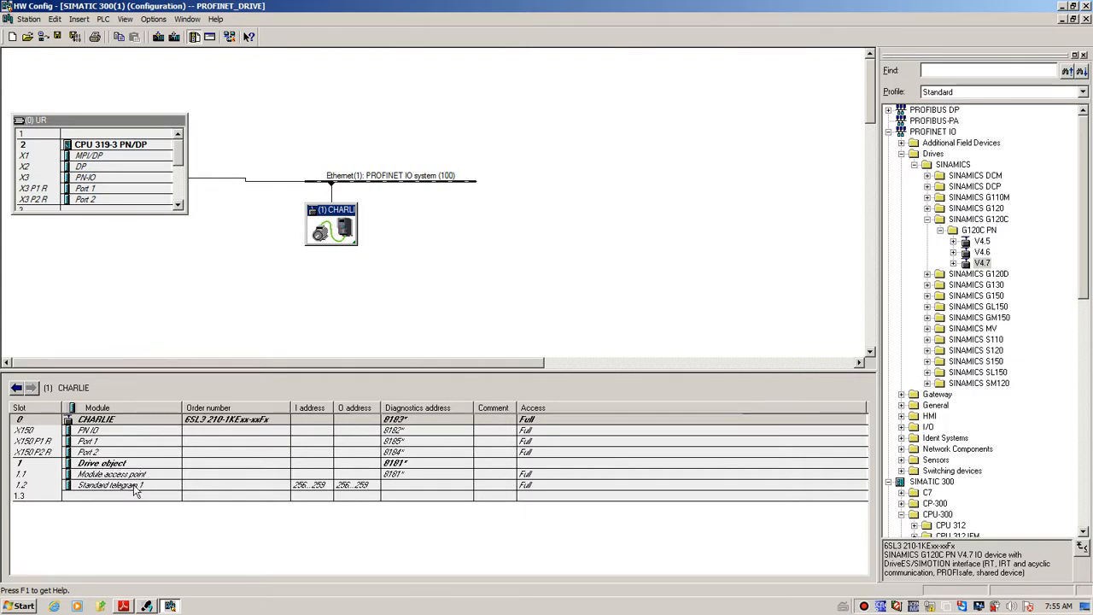
# Step: Keep Standard telegram 1, PZD-2/2 as the telegram in slot 1.2 of the CHARLIE drive and confirm its properties
pyautogui.click(129, 485)
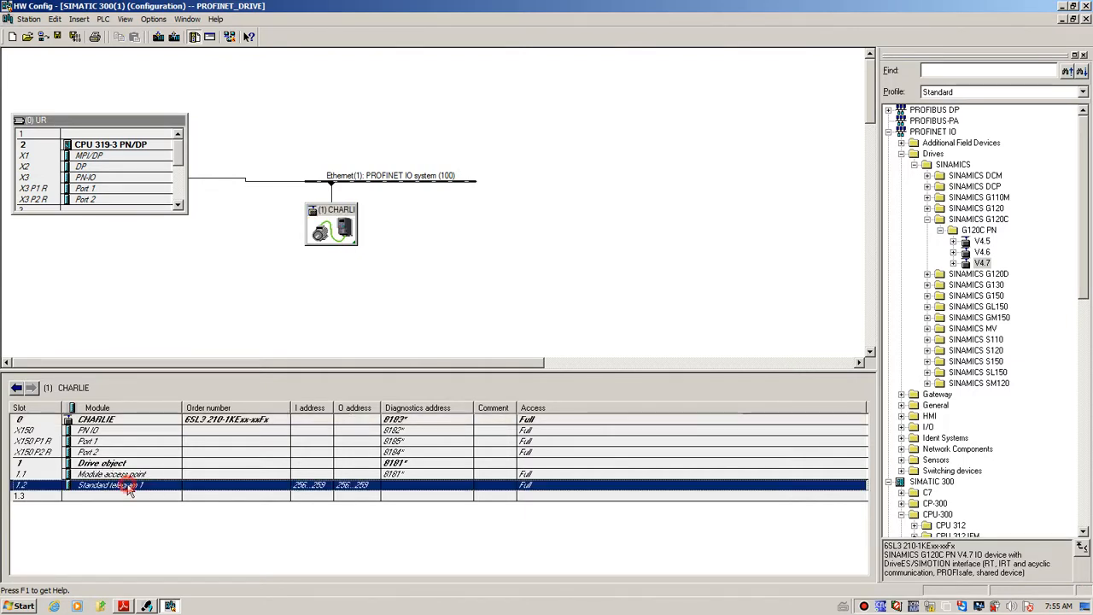
pyautogui.doubleClick(290, 487)
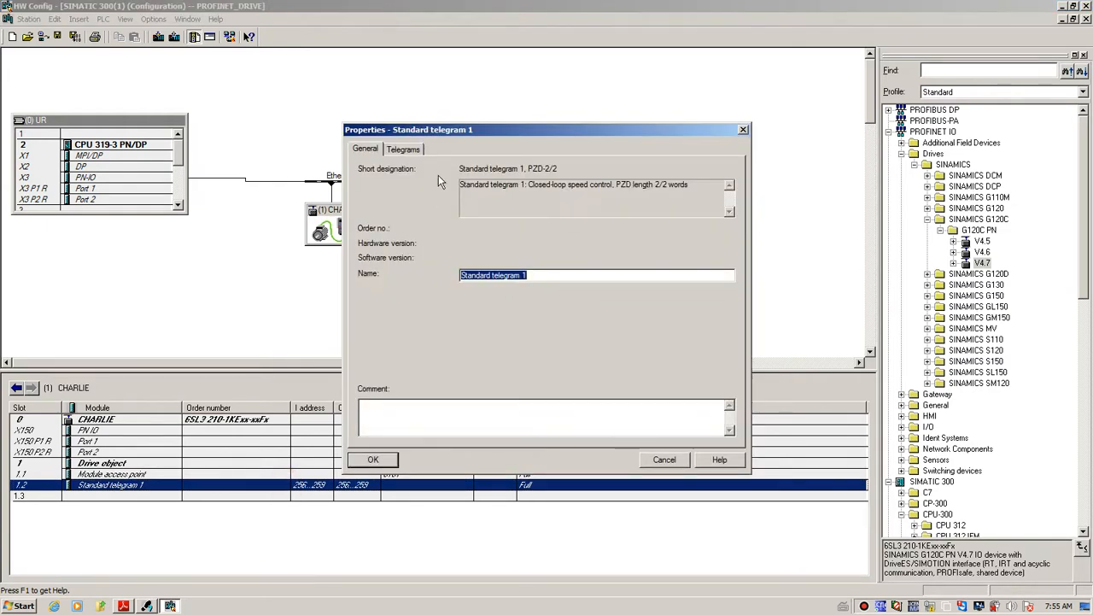
pyautogui.click(398, 150)
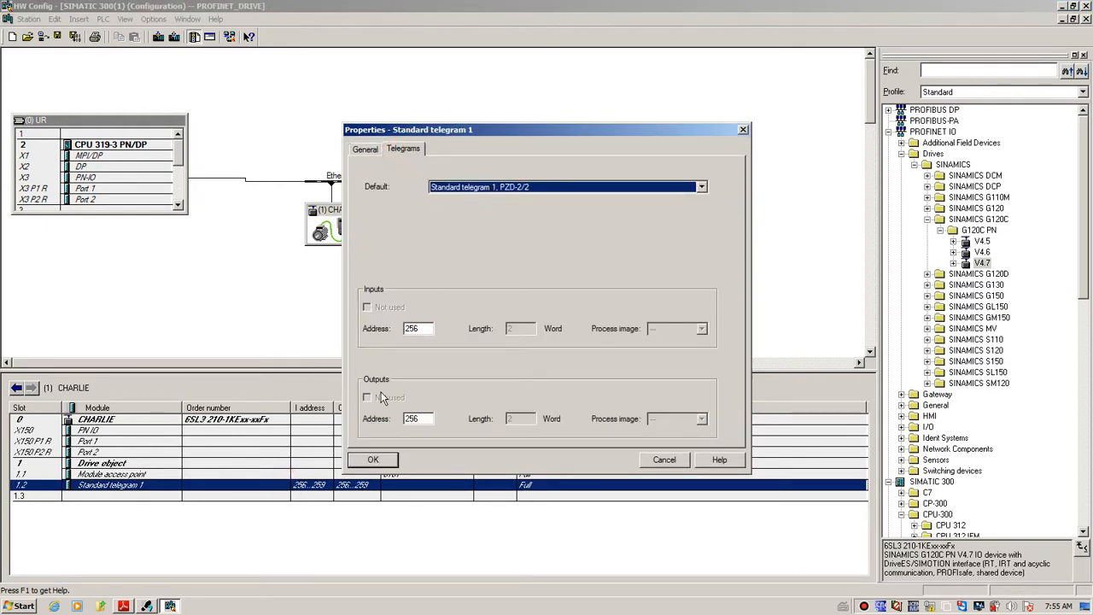
pyautogui.click(534, 189)
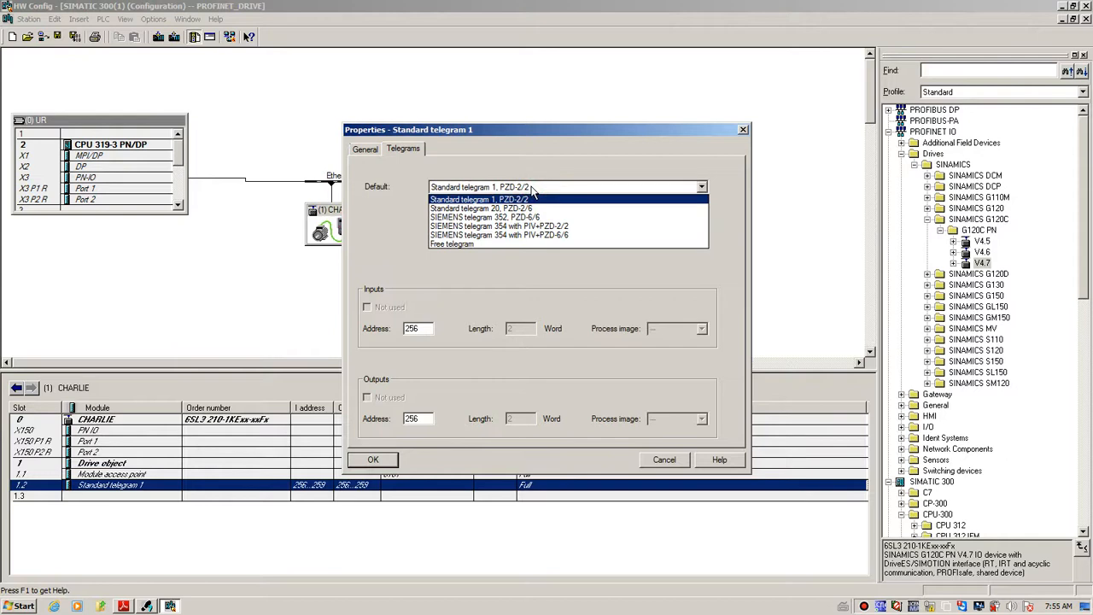
pyautogui.click(487, 202)
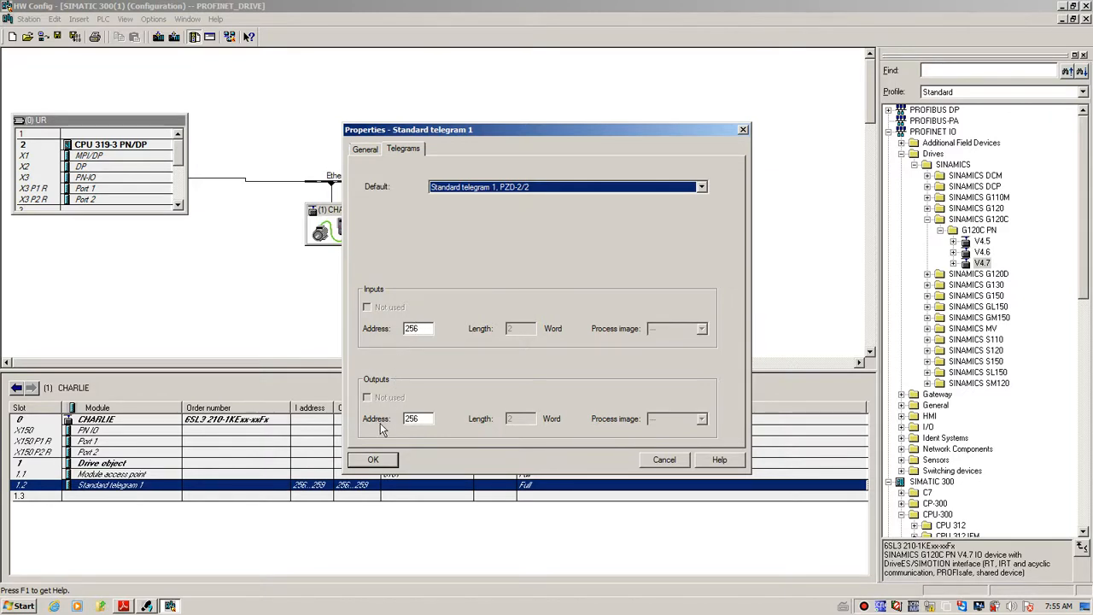
pyautogui.click(373, 461)
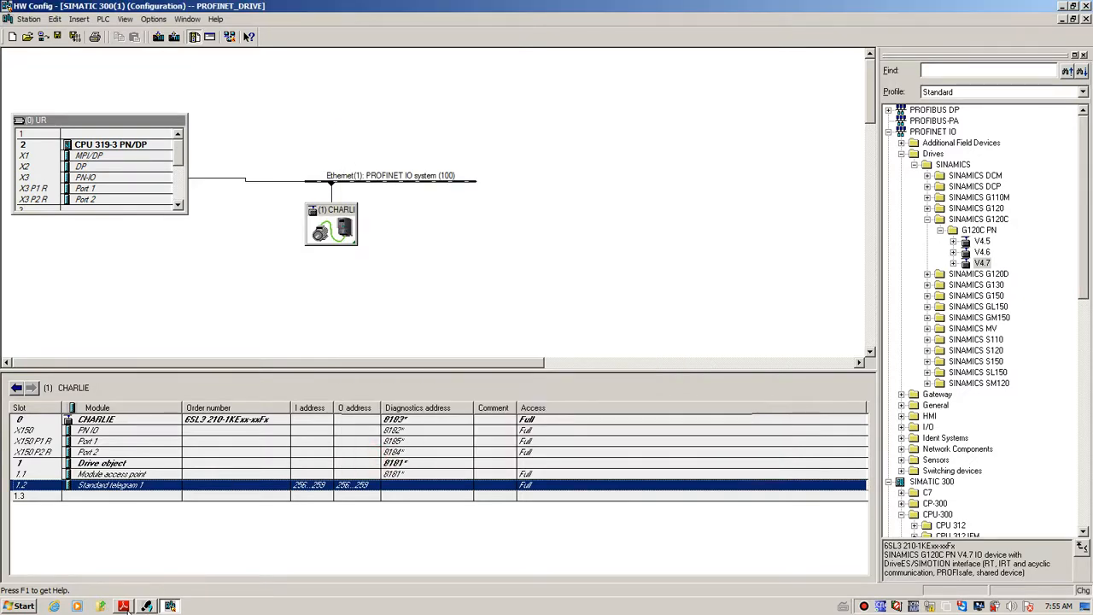
# Step: Switch to Adobe Reader and examine the control word bit table on page 20 of the G120 Comms.pdf manual
pyautogui.click(123, 606)
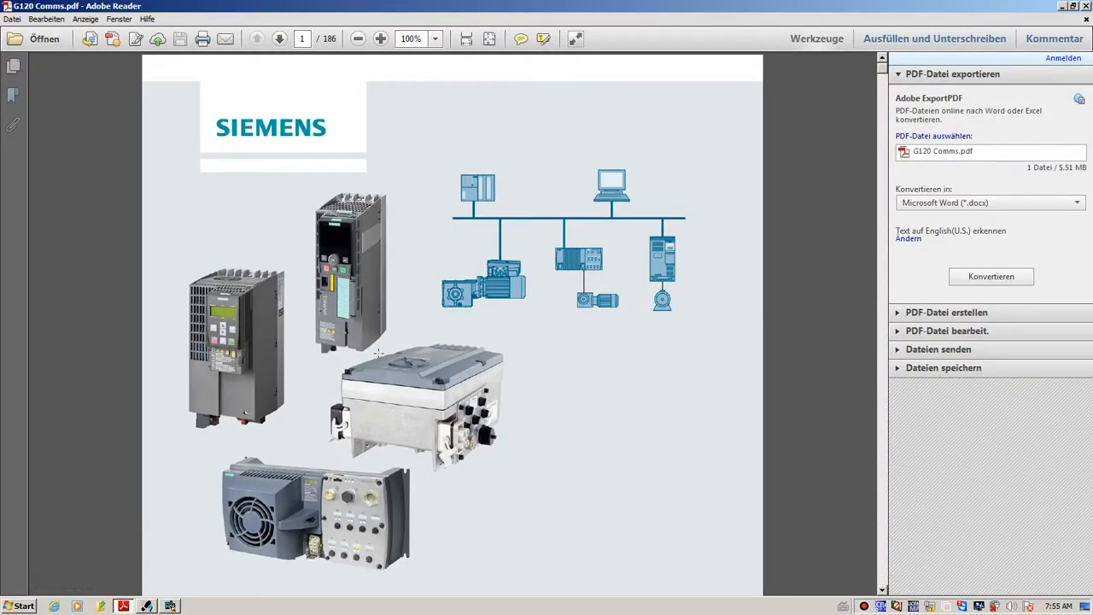
pyautogui.press('Right')
pyautogui.press('Right')
pyautogui.press('Right')
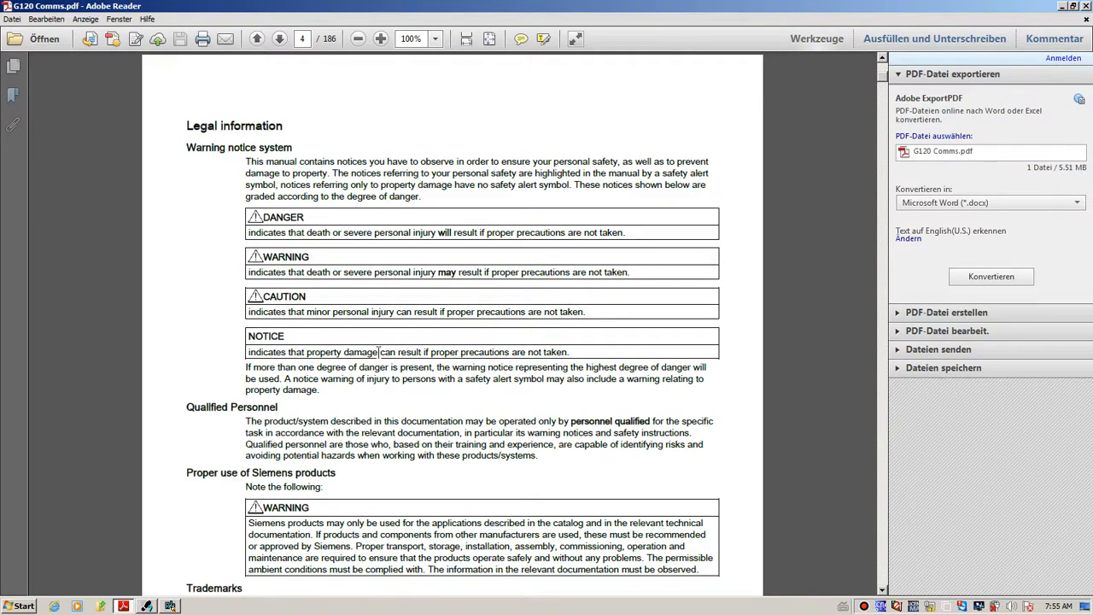
pyautogui.press('Left')
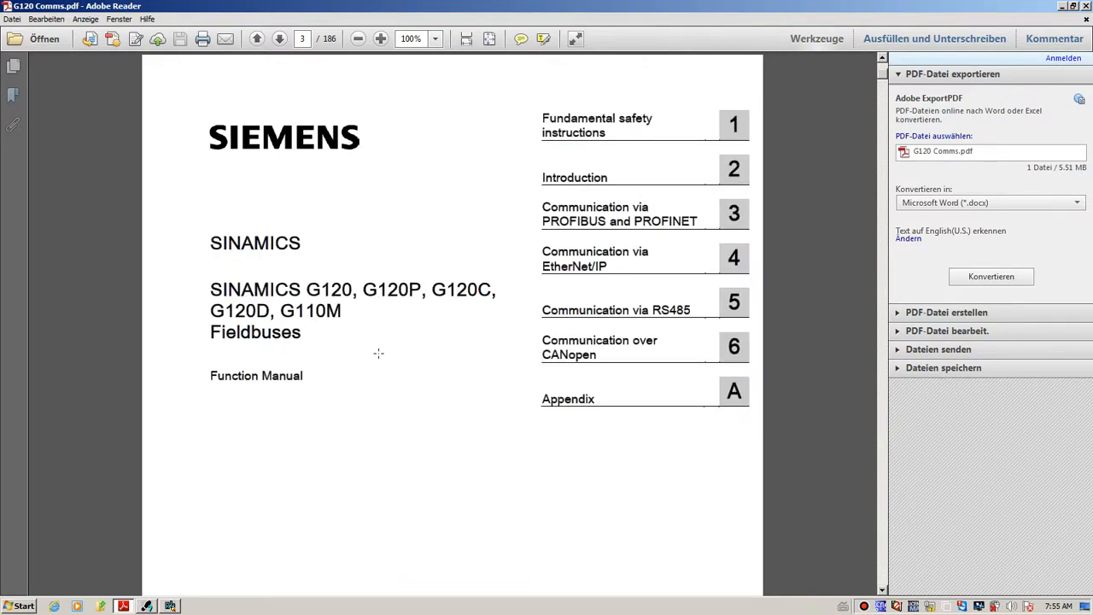
pyautogui.press('Right')
pyautogui.press('Right')
pyautogui.press('Right')
pyautogui.press('Right')
pyautogui.press('Right')
pyautogui.press('Right')
pyautogui.press('Right')
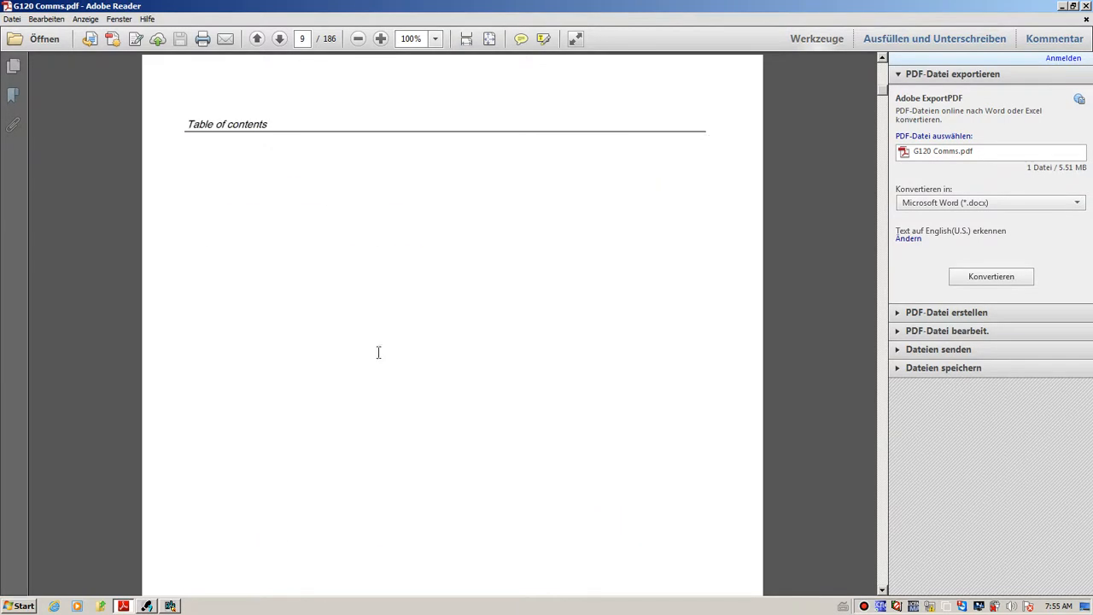
pyautogui.press('Right')
pyautogui.press('Right')
pyautogui.press('Right')
pyautogui.press('Right')
pyautogui.press('Right')
pyautogui.press('Right')
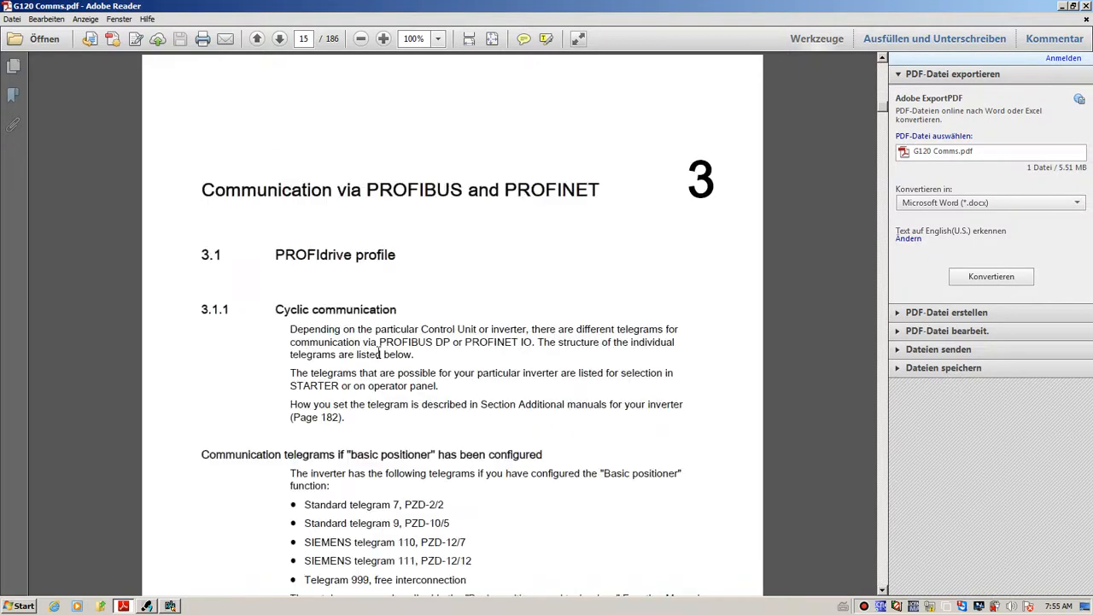
pyautogui.press('Right')
pyautogui.press('Right')
pyautogui.press('Right')
pyautogui.press('Right')
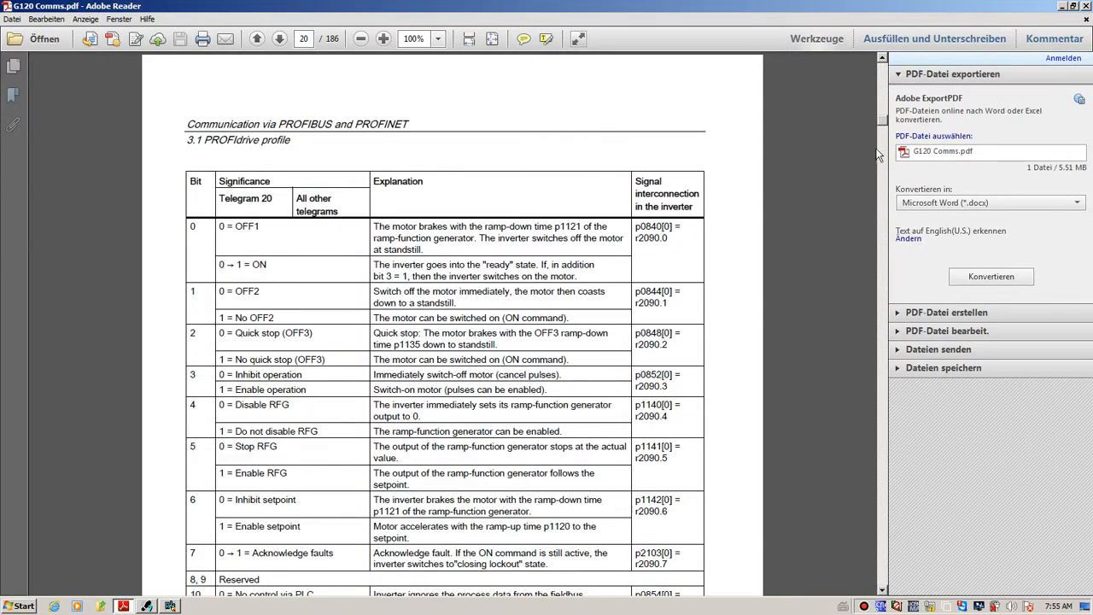
pyautogui.click(882, 590)
pyautogui.scroll(-3, 882, 591)
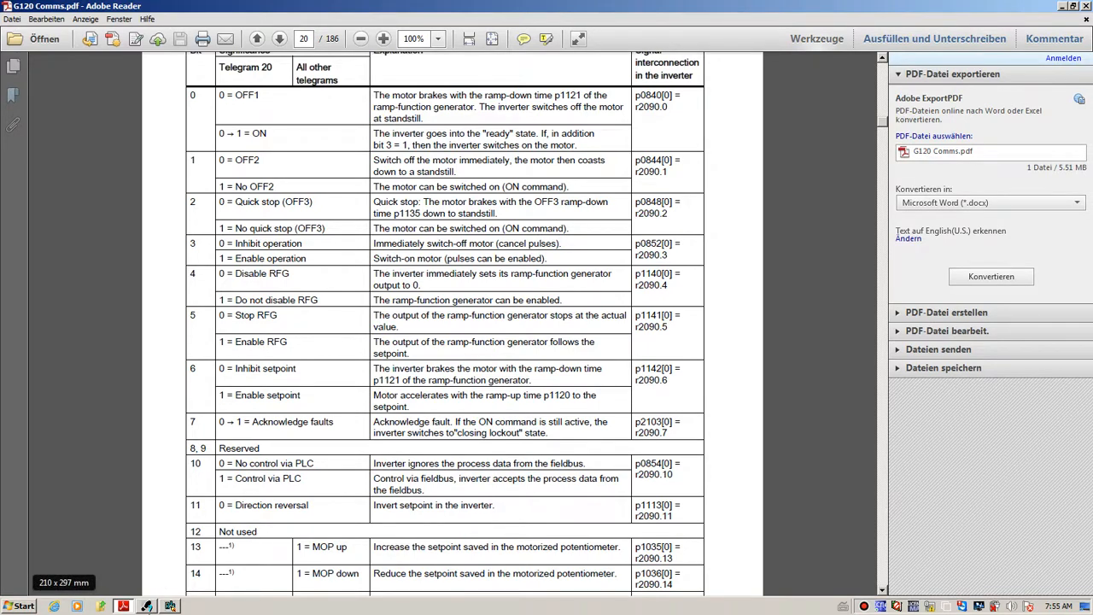
# Step: With the PROFINET_DRIVE project window maximized in SIMATIC Manager, save and compile the hardware configuration and close HW Config
pyautogui.click(147, 606)
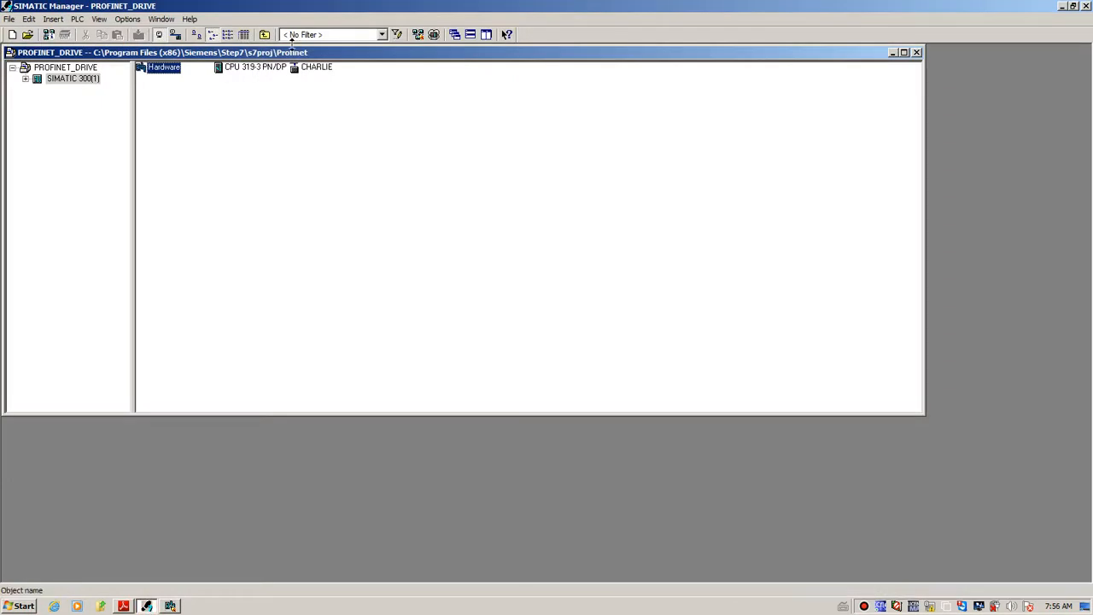
pyautogui.doubleClick(330, 53)
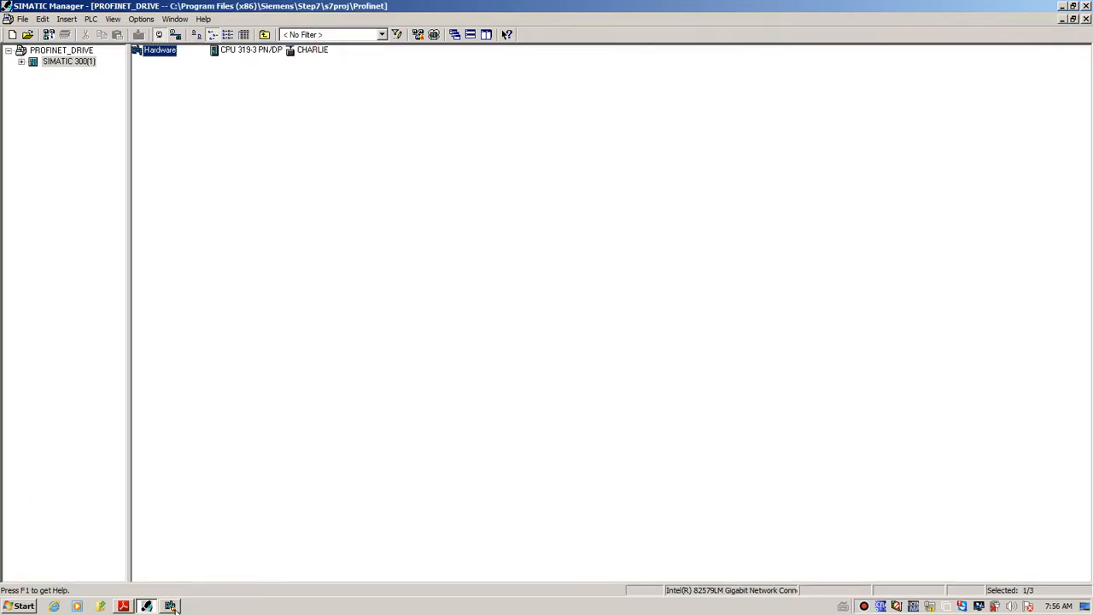
pyautogui.click(171, 606)
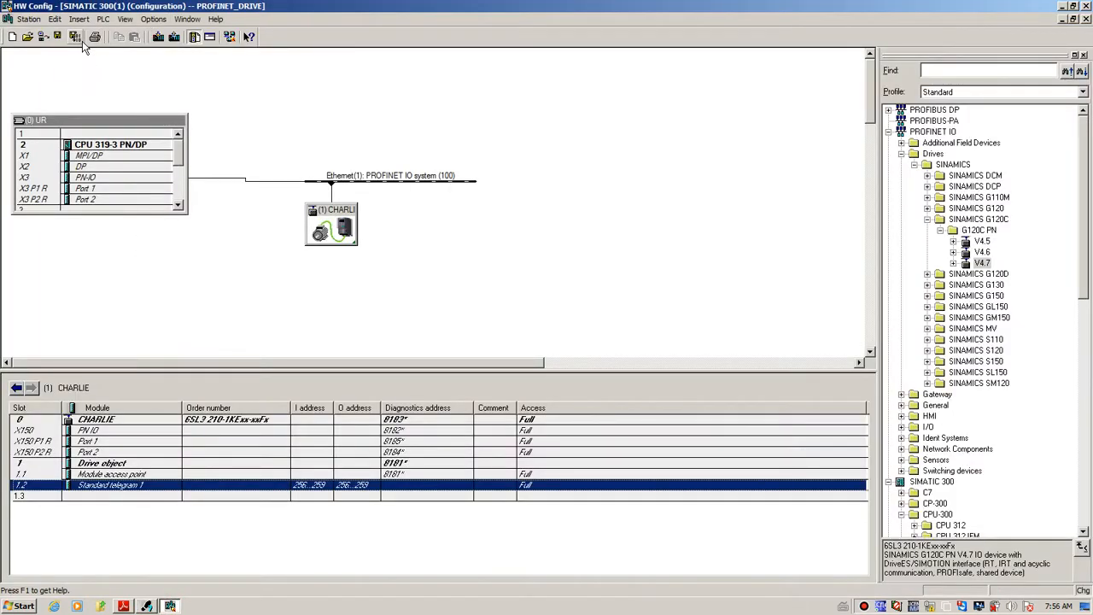
pyautogui.click(75, 38)
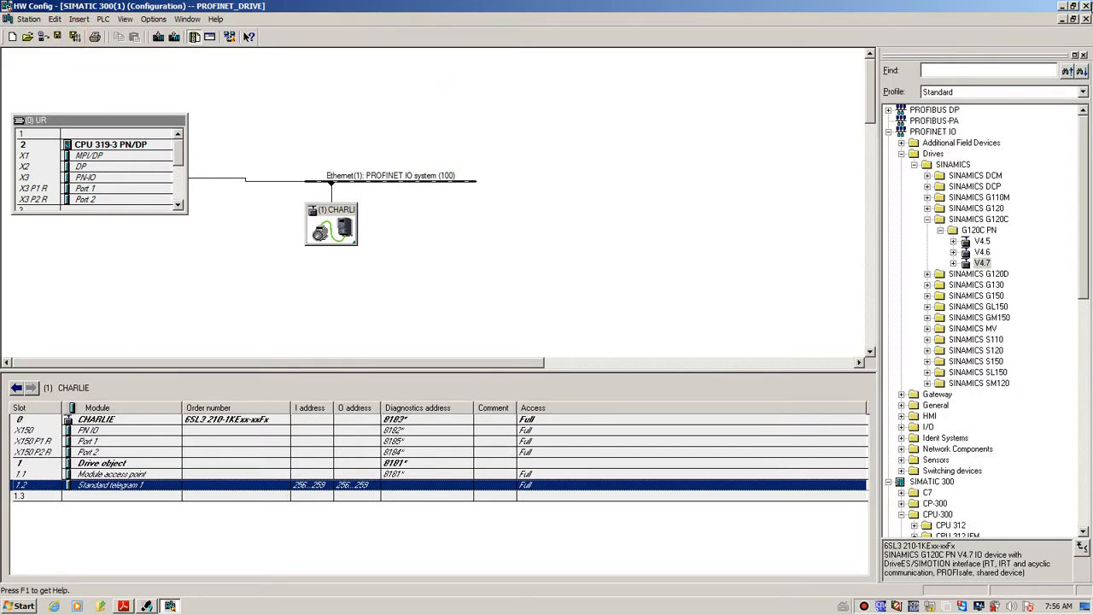
pyautogui.click(1088, 6)
# Step: Open the commissioning object of the G120C_PN drive under CHARLIE in the SIMATIC 300(1) station
pyautogui.click(21, 62)
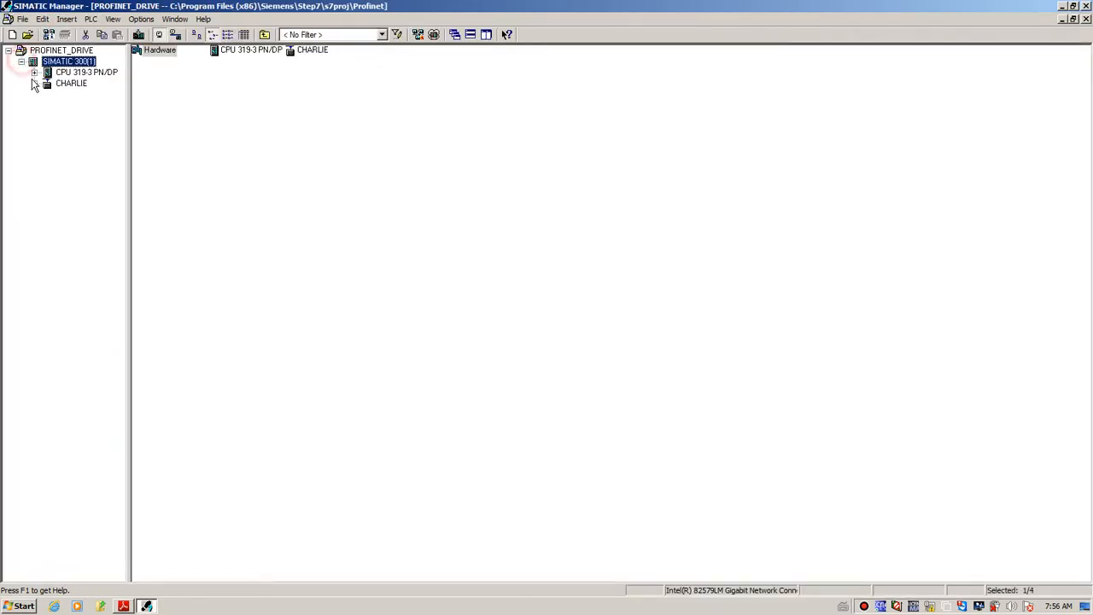
pyautogui.click(34, 83)
pyautogui.click(72, 99)
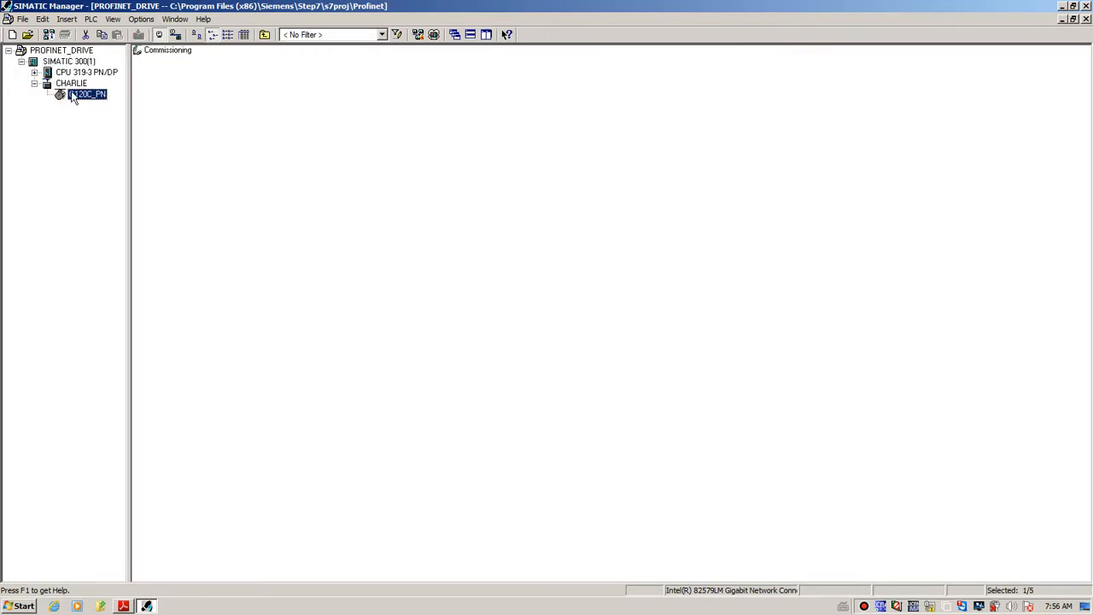
pyautogui.doubleClick(164, 52)
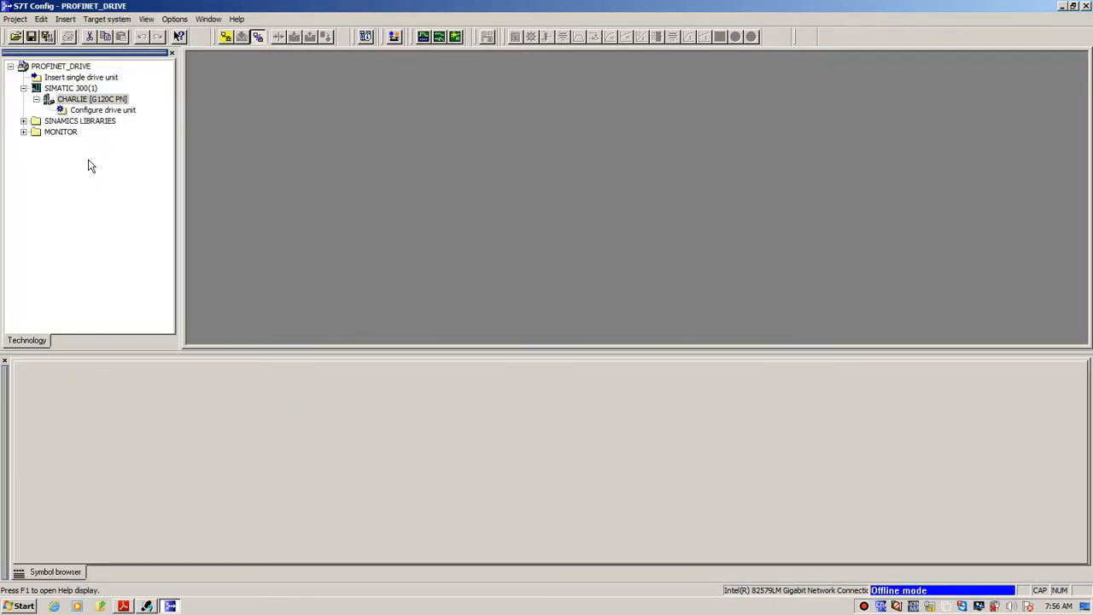
# Step: Configure the CHARLIE drive unit with the 1.1 kW, 380V - 480V converter module 6SL3210-1KE13-2AF2
pyautogui.click(76, 111)
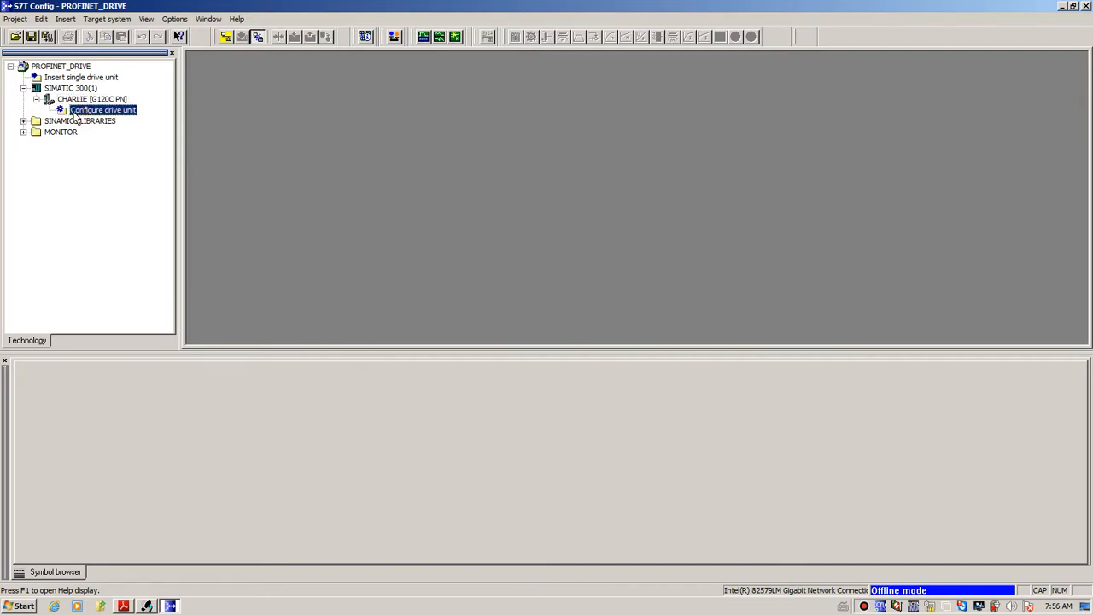
pyautogui.doubleClick(74, 115)
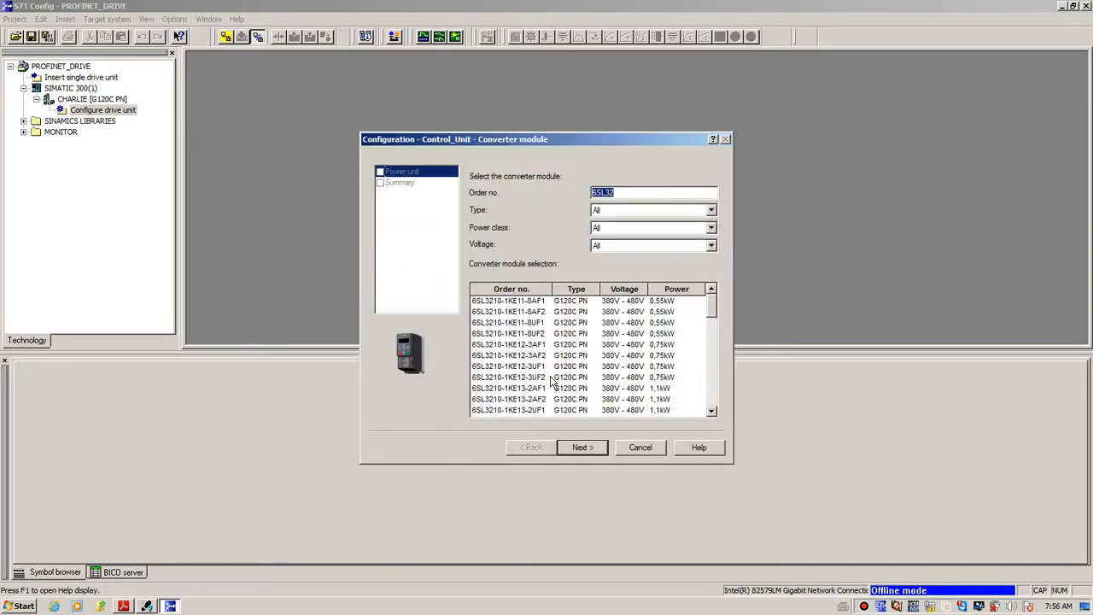
pyautogui.click(531, 399)
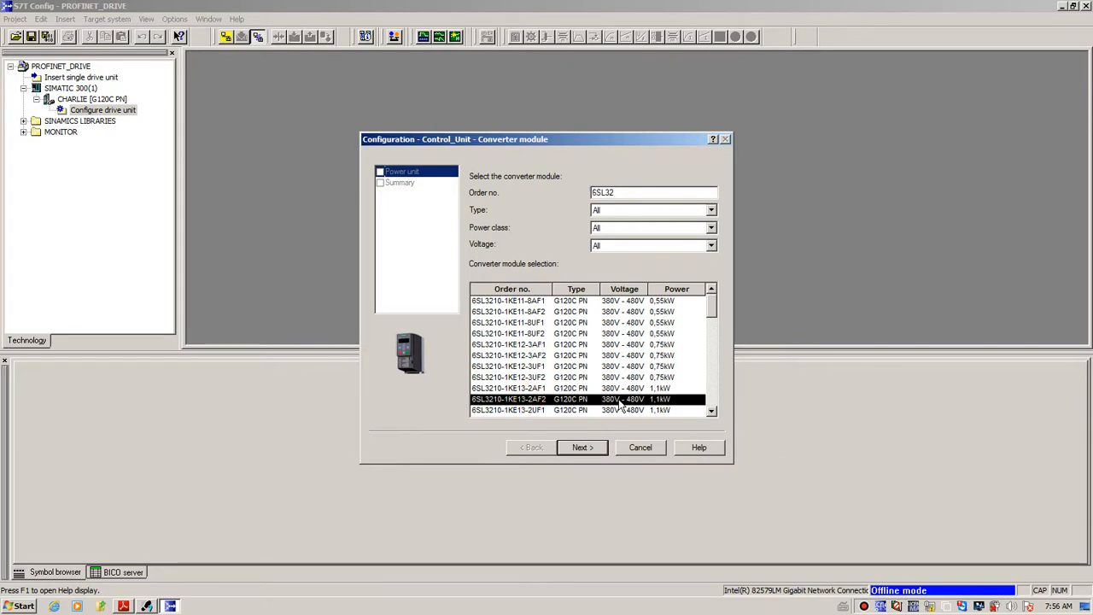
pyautogui.click(580, 449)
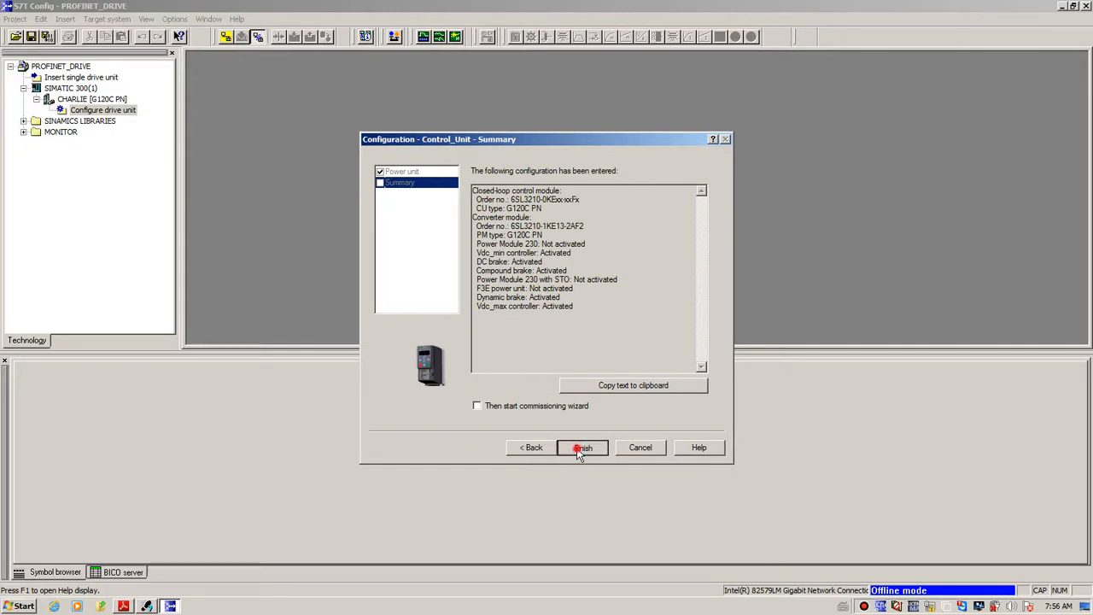
pyautogui.click(581, 448)
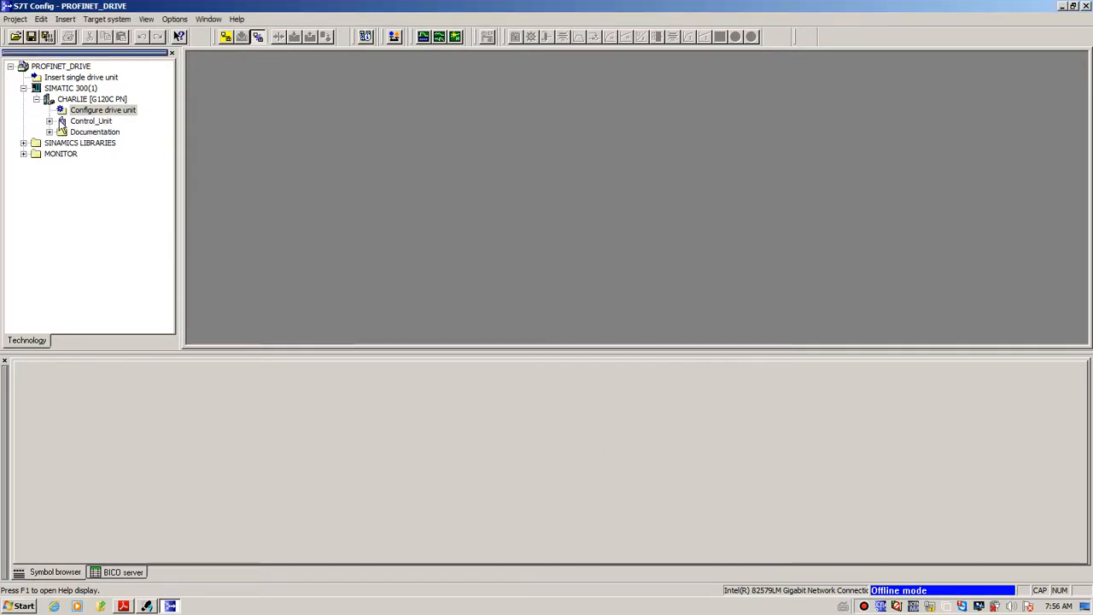
# Step: View the expert list of the CHARLIE drive's Control_Unit
pyautogui.click(48, 121)
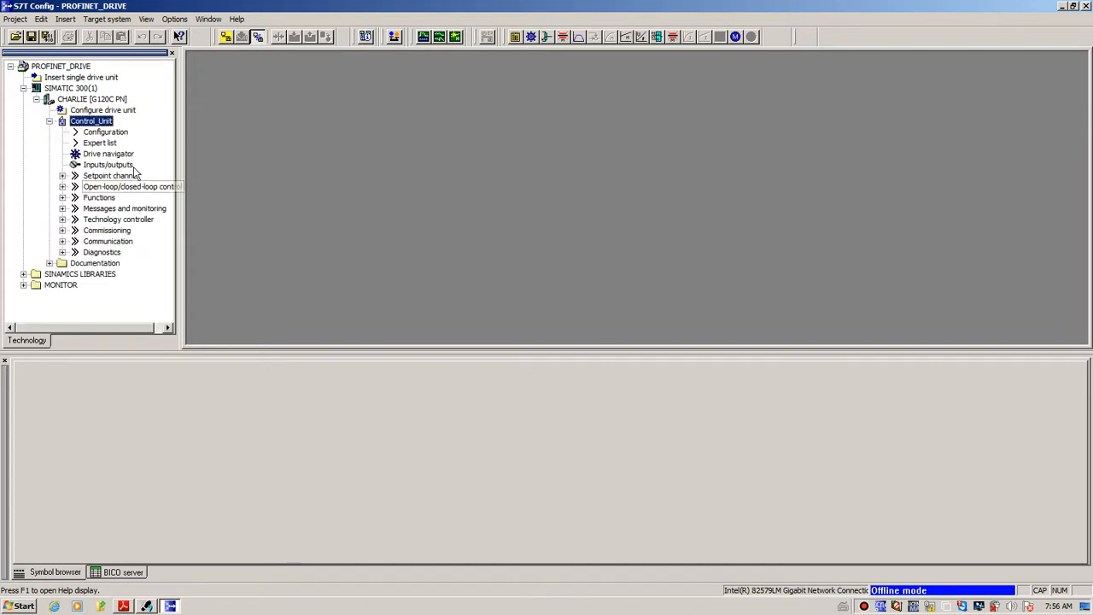
pyautogui.doubleClick(100, 142)
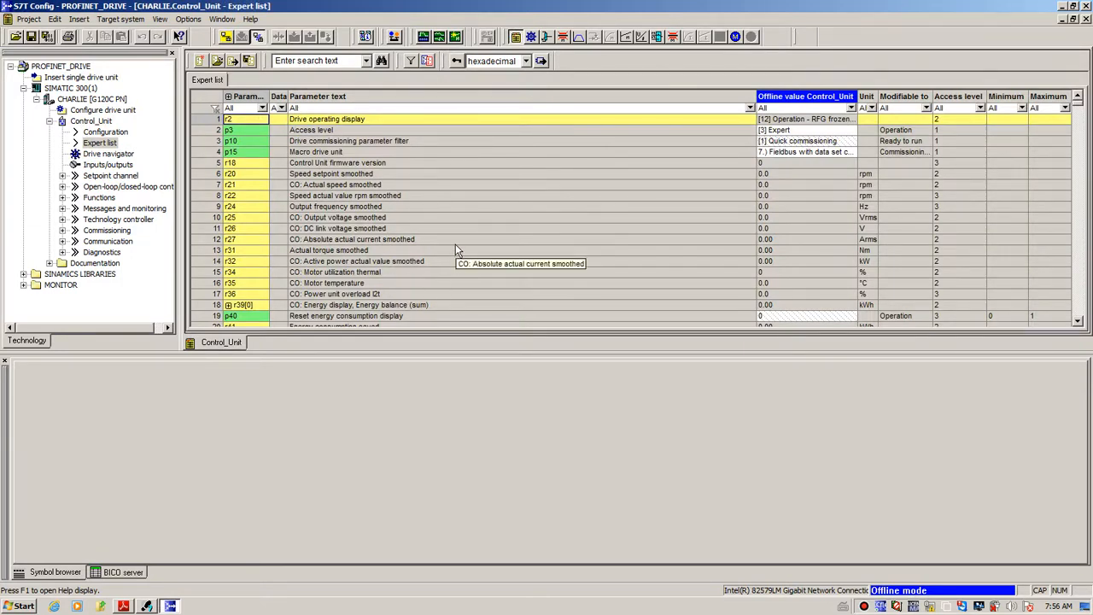
pyautogui.click(80, 100)
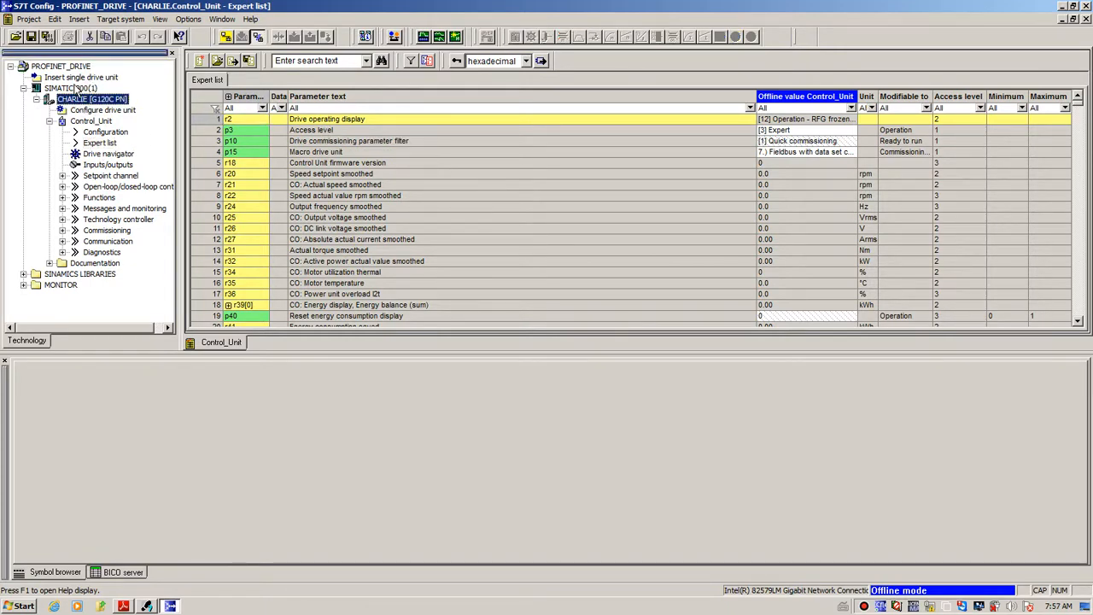
pyautogui.click(228, 40)
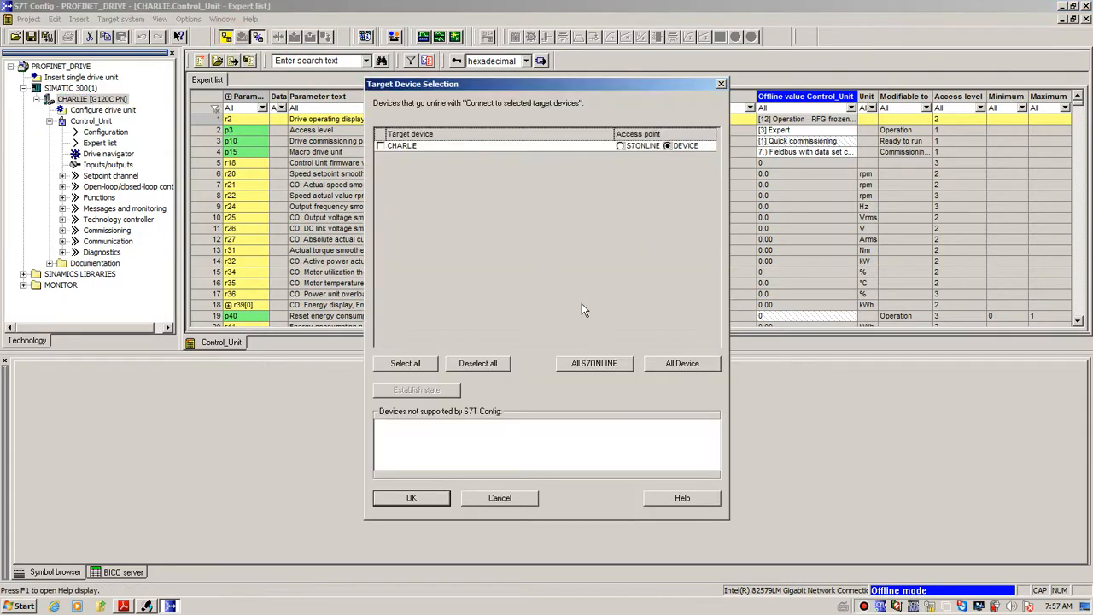
pyautogui.click(500, 497)
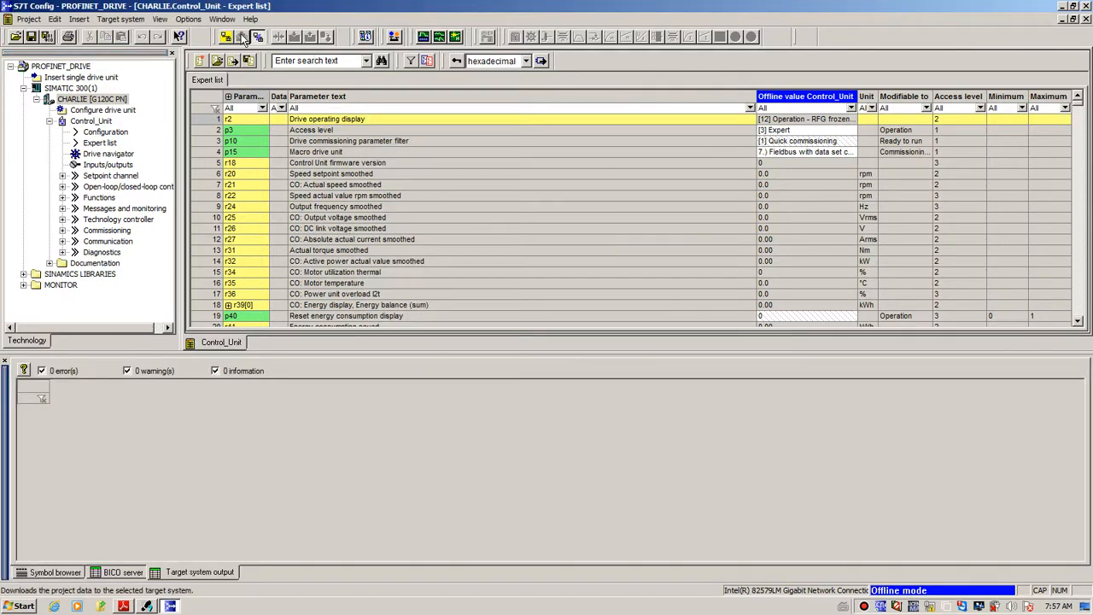
# Step: Search the network for accessible nodes, and repeat the search from the Control_Unit's commissioning interface settings
pyautogui.click(365, 36)
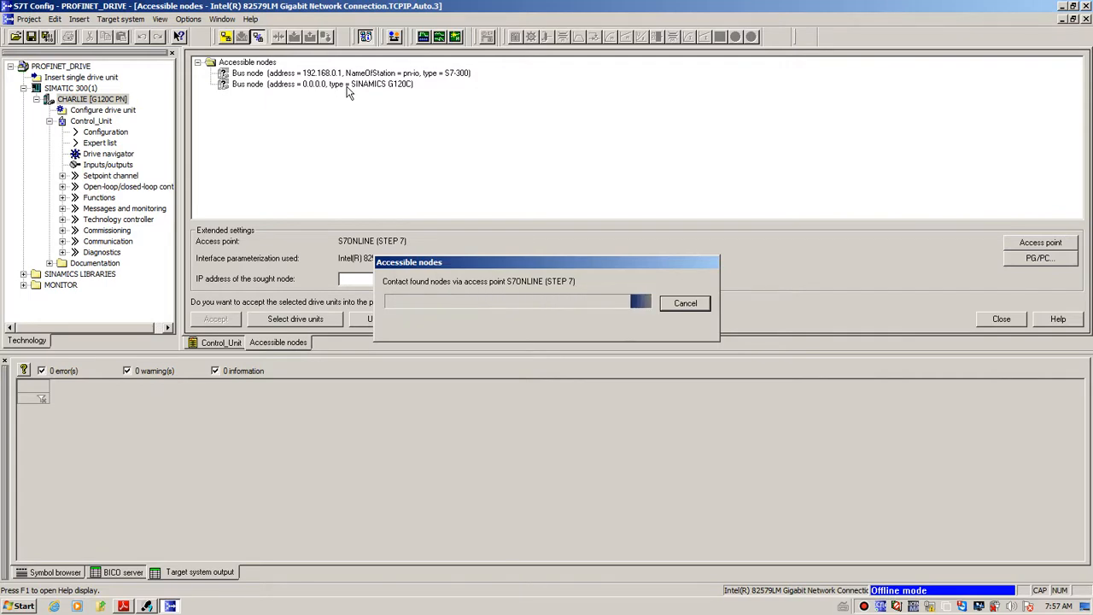
pyautogui.click(685, 306)
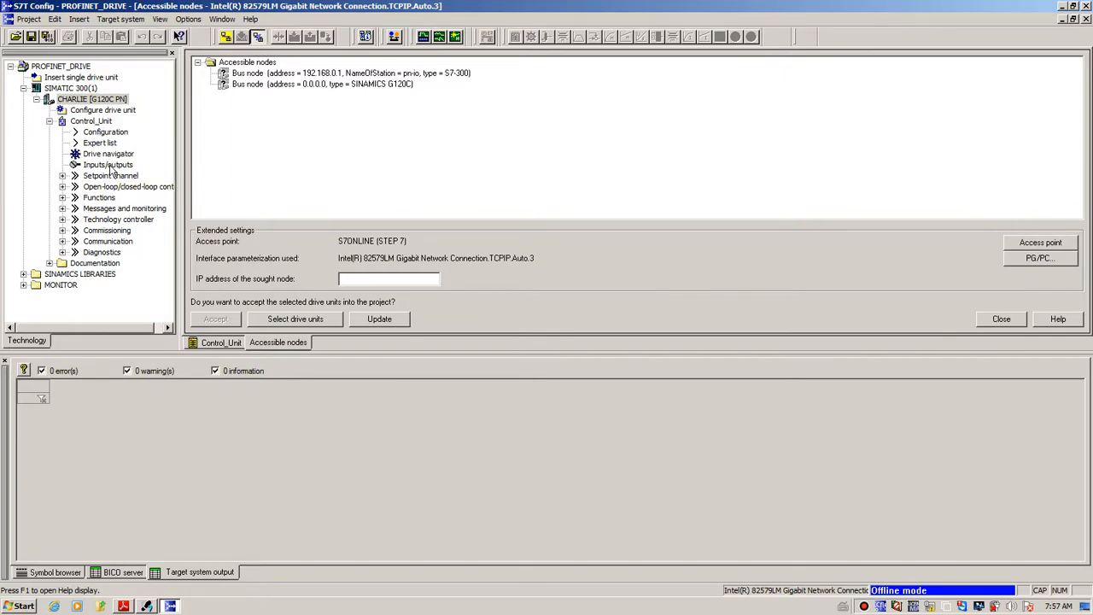
pyautogui.doubleClick(90, 122)
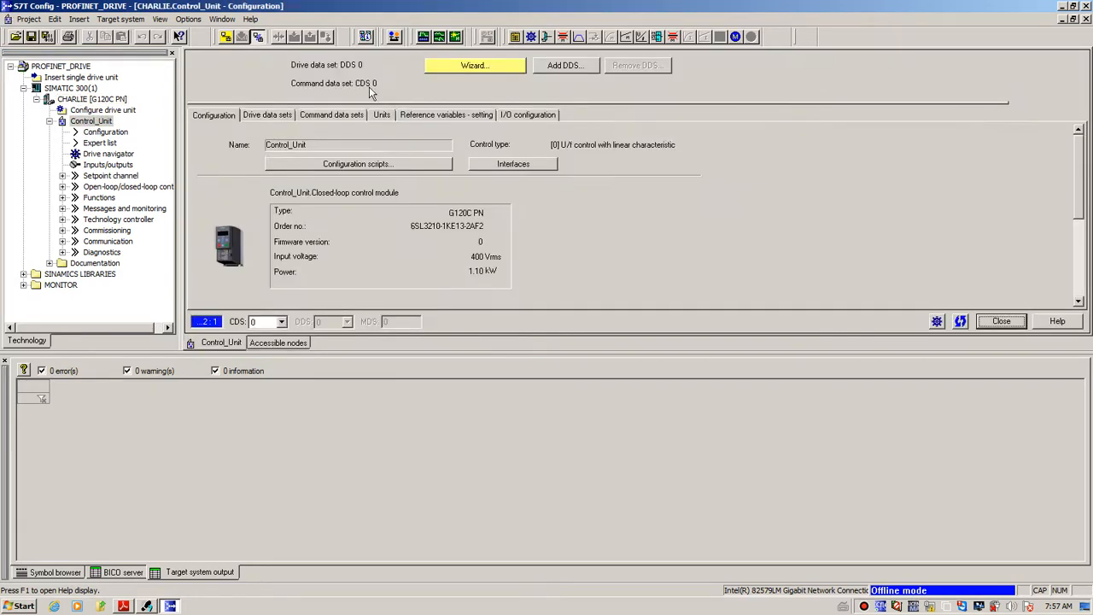
pyautogui.click(520, 166)
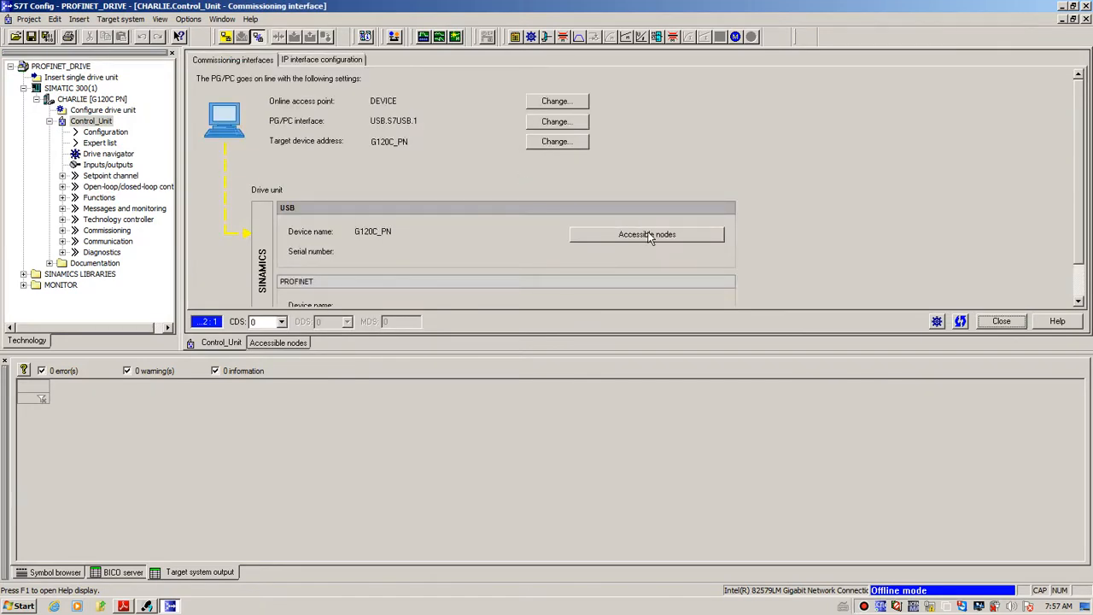
pyautogui.click(647, 235)
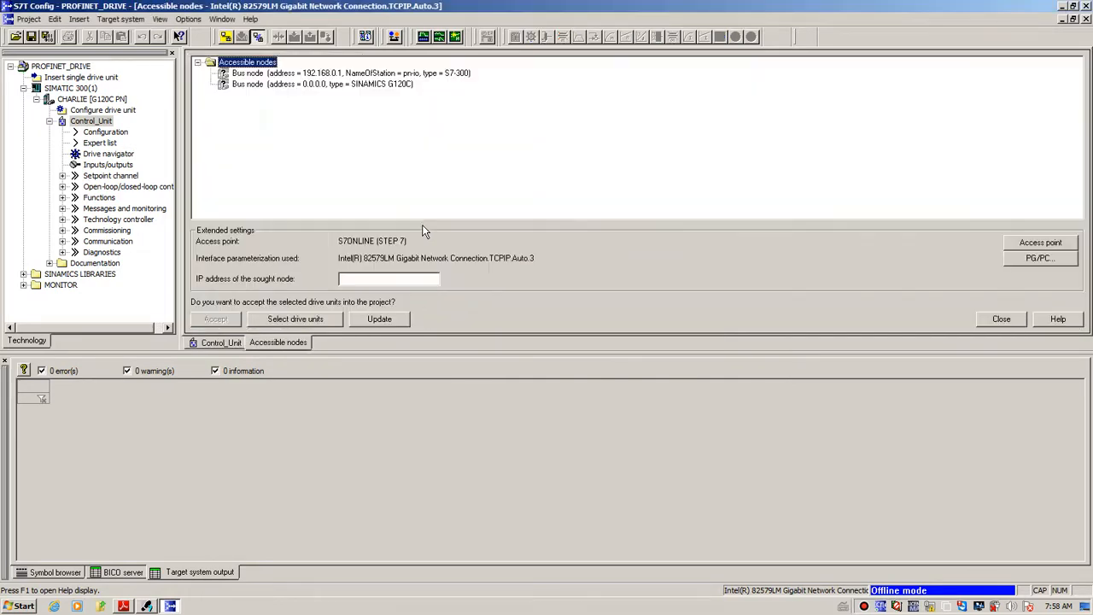
# Step: Open the SINAMICS G120C bus node for Ethernet editing and enter 192.168.0 as the first three parts of its IP address
pyautogui.click(322, 84)
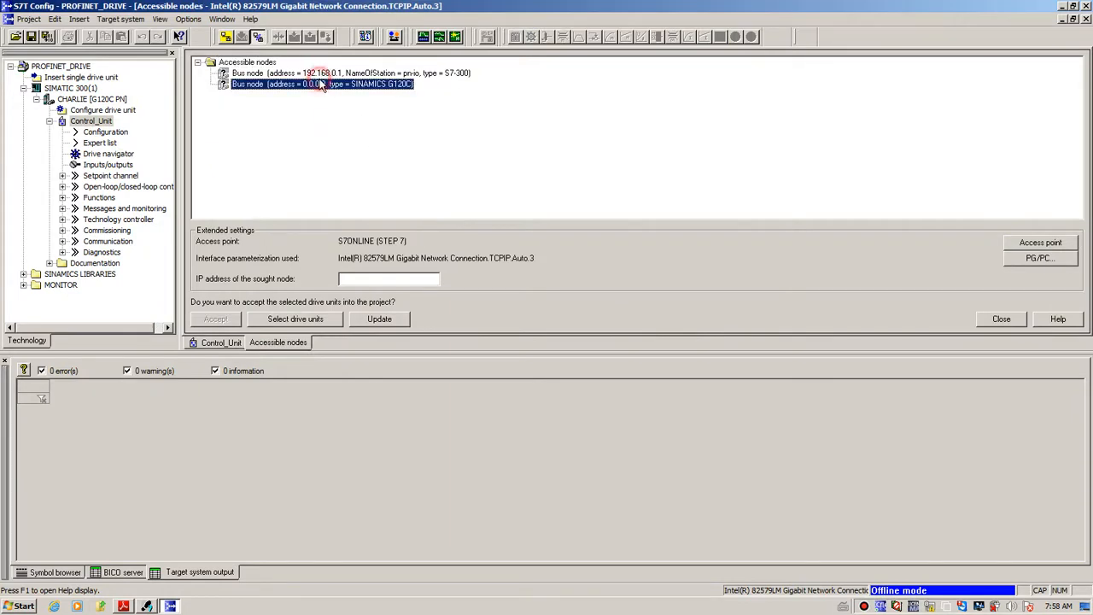
pyautogui.rightClick(367, 90)
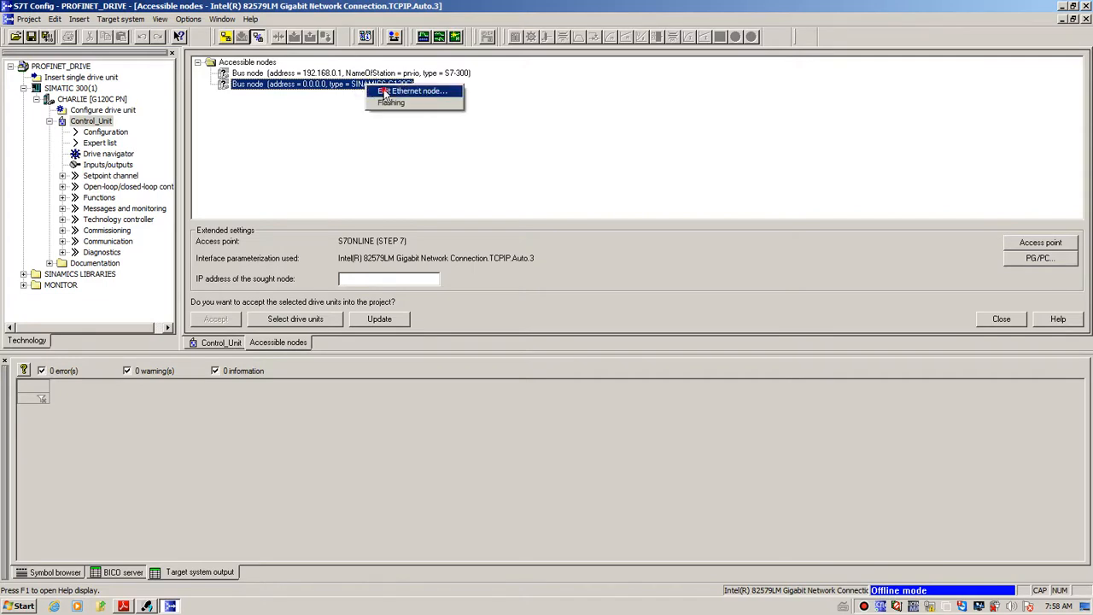
pyautogui.click(385, 93)
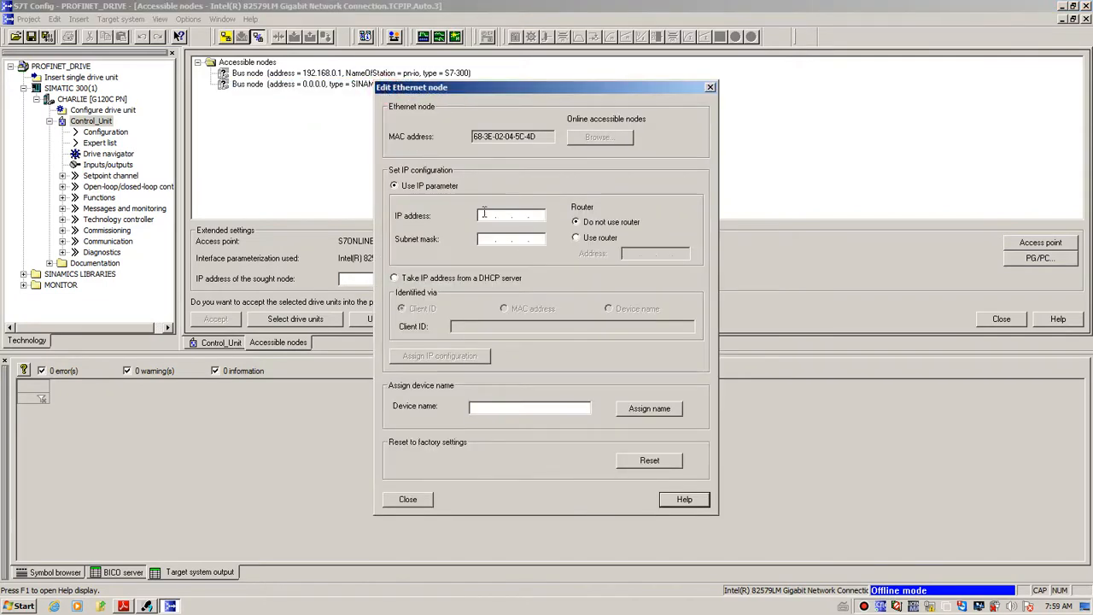
pyautogui.write('192.168. 0 .')
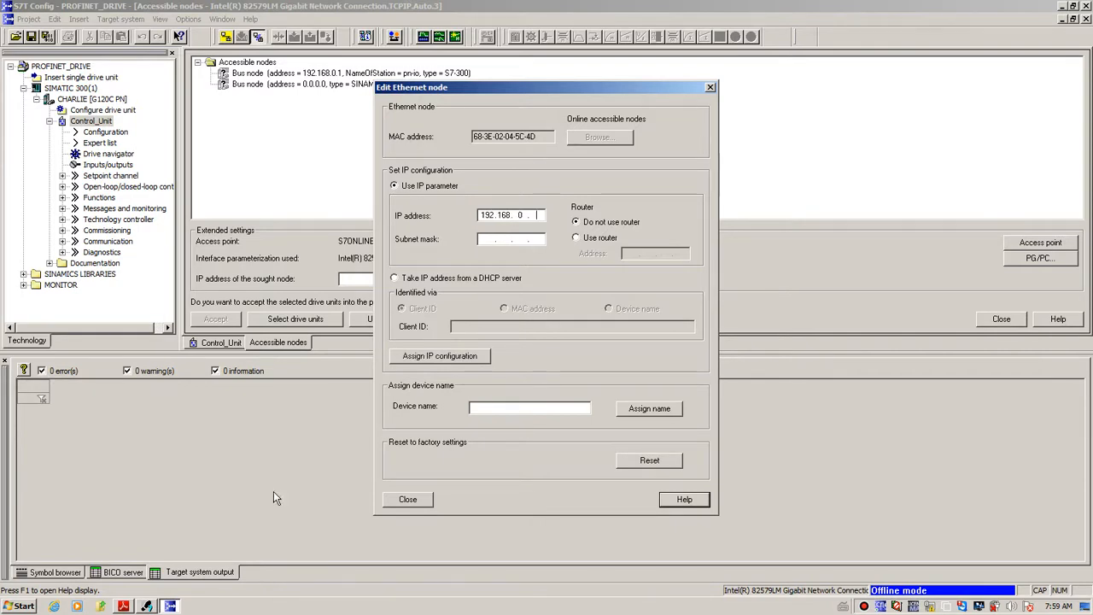
# Step: Check the IP address configured for CHARLIE in the hardware configuration of the SIMATIC 300(1) station
pyautogui.click(149, 606)
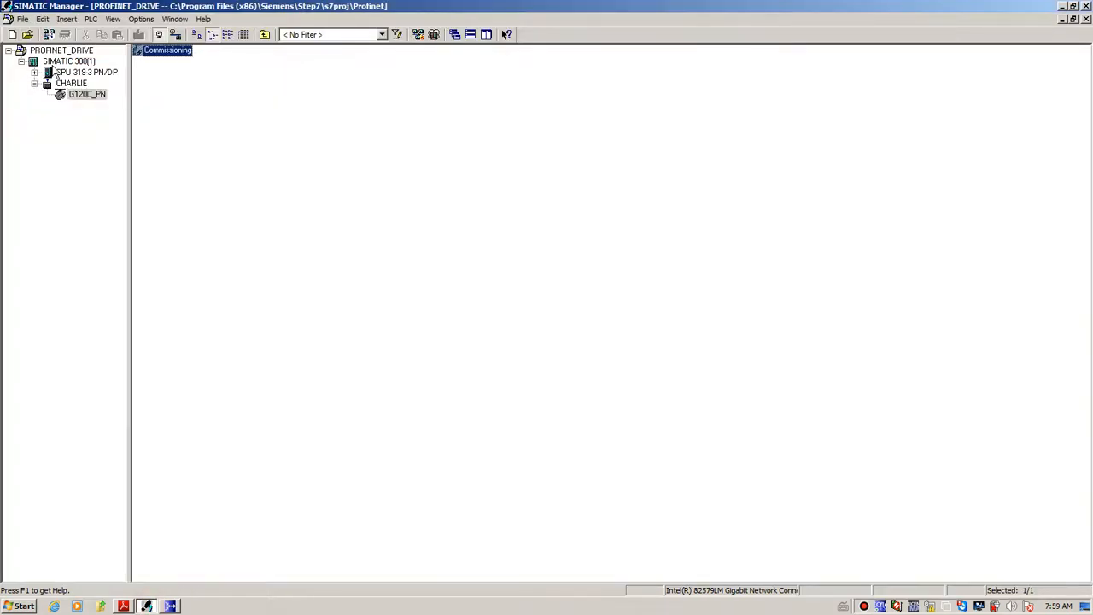
pyautogui.click(64, 61)
pyautogui.doubleClick(160, 50)
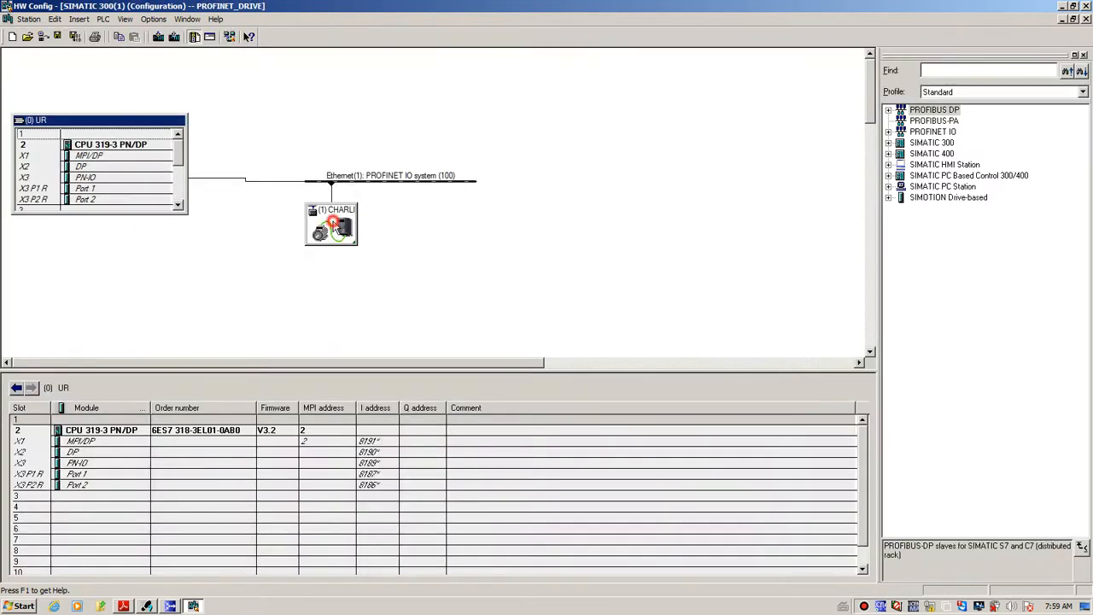
pyautogui.doubleClick(333, 224)
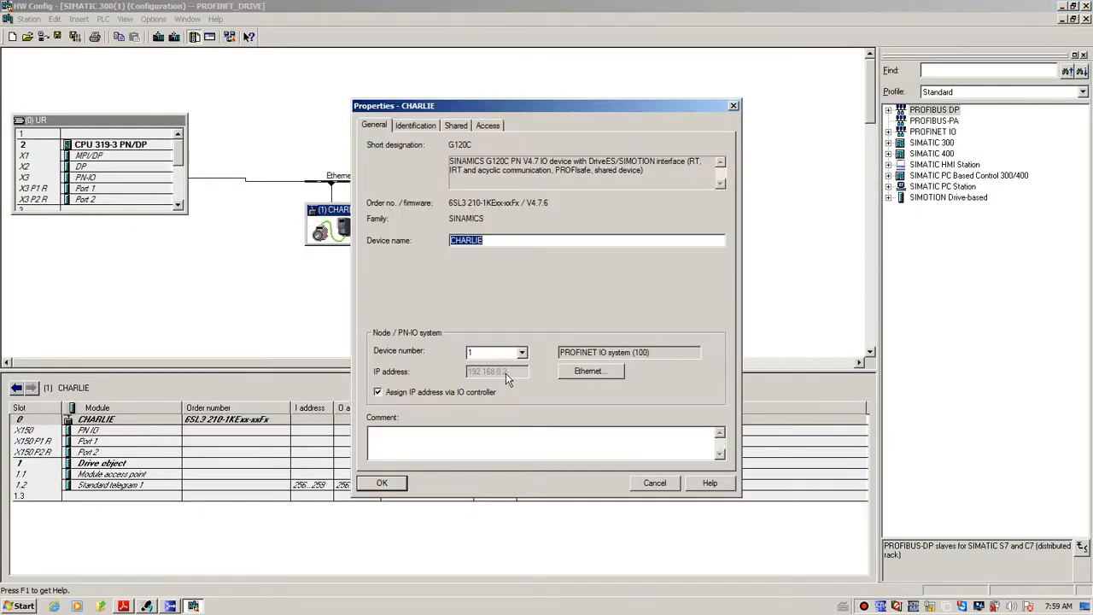
# Step: Complete the node's IP address as 192.168.0.2 with subnet mask 255.255.255.0 and assign this IP configuration to the drive
pyautogui.click(171, 606)
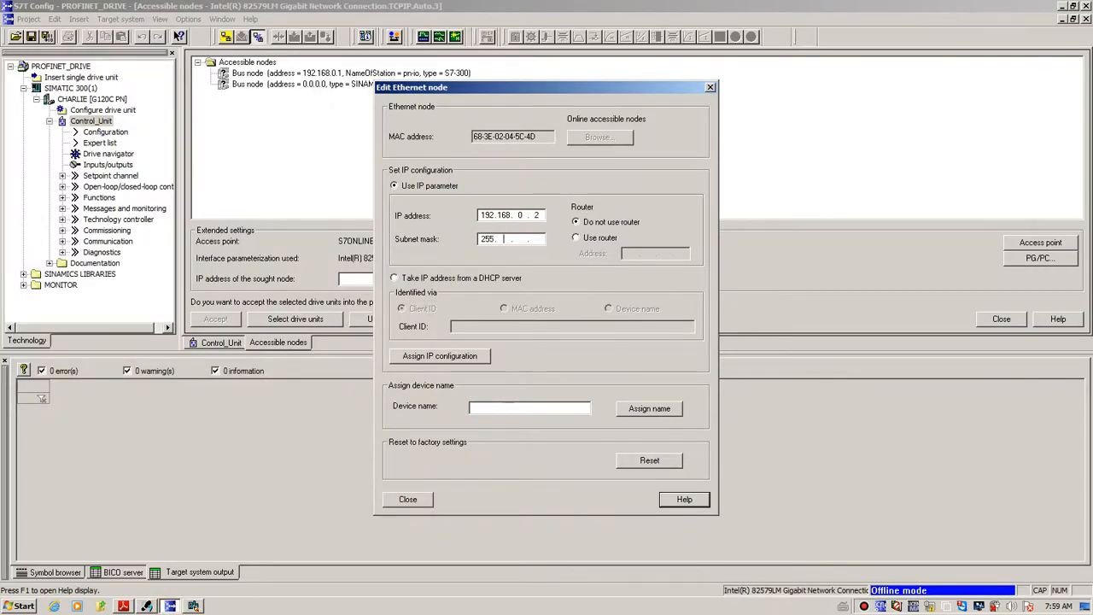
pyautogui.click(504, 239)
pyautogui.write('255.255.2')
pyautogui.click(443, 358)
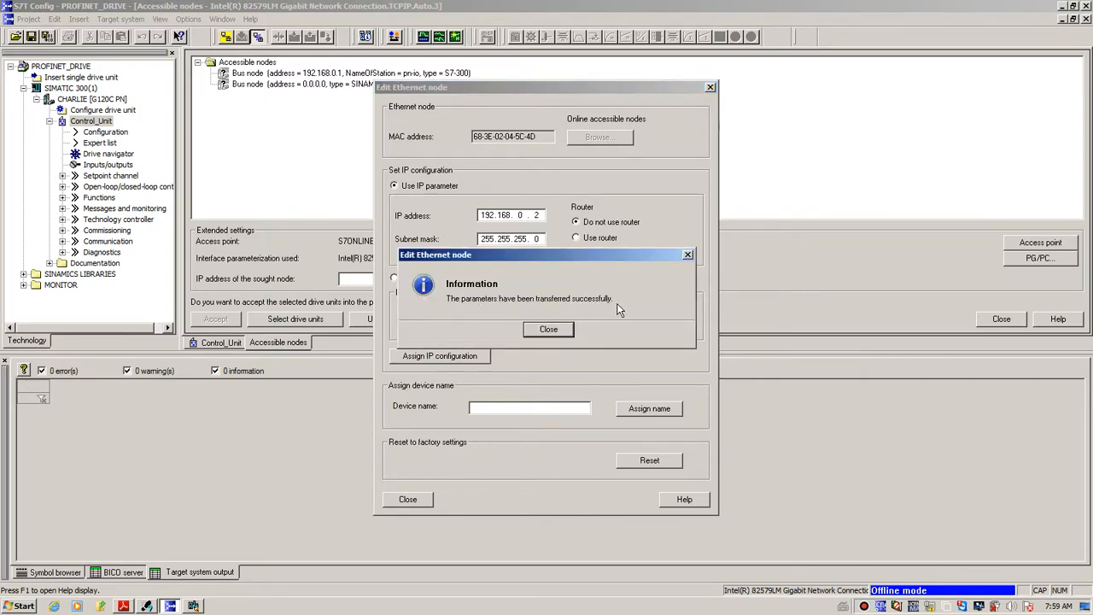
pyautogui.click(547, 330)
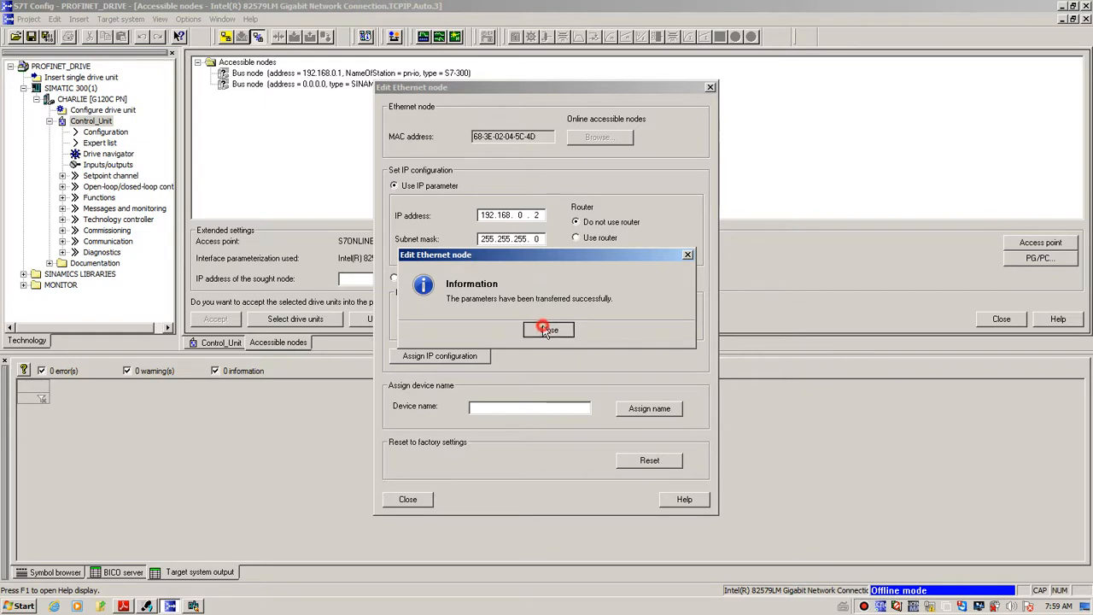
# Step: Enter CHARLIE as the Ethernet node's device name, checking it against the drive's properties in the hardware configuration
pyautogui.click(484, 405)
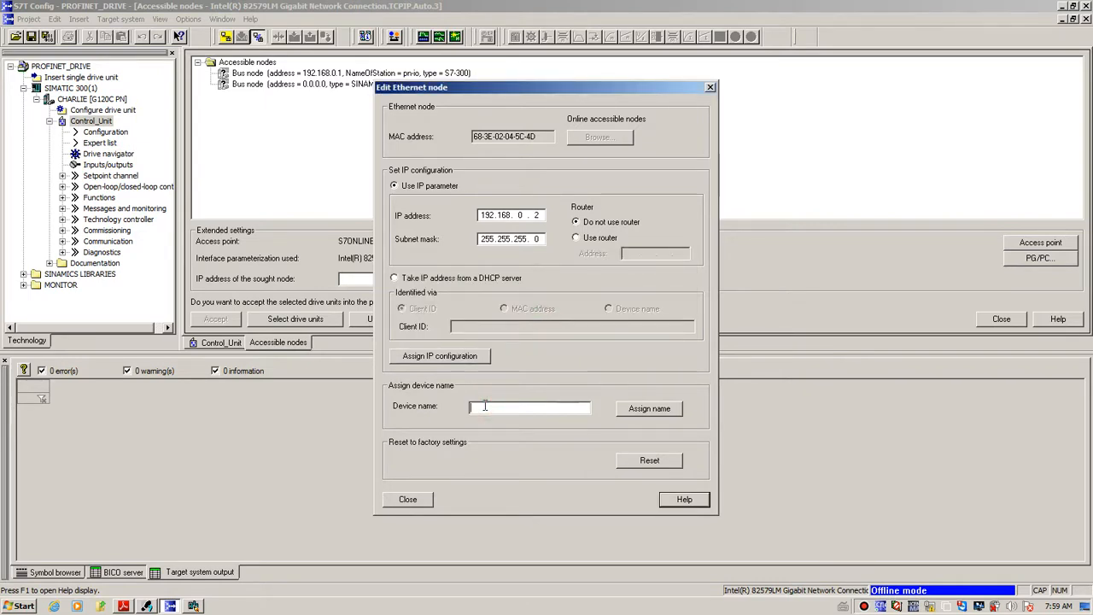
pyautogui.write('BC ')
pyautogui.write('L')
pyautogui.press('BackSpace')
pyautogui.press('BackSpace')
pyautogui.press('BackSpace')
pyautogui.write('CH')
pyautogui.click(194, 606)
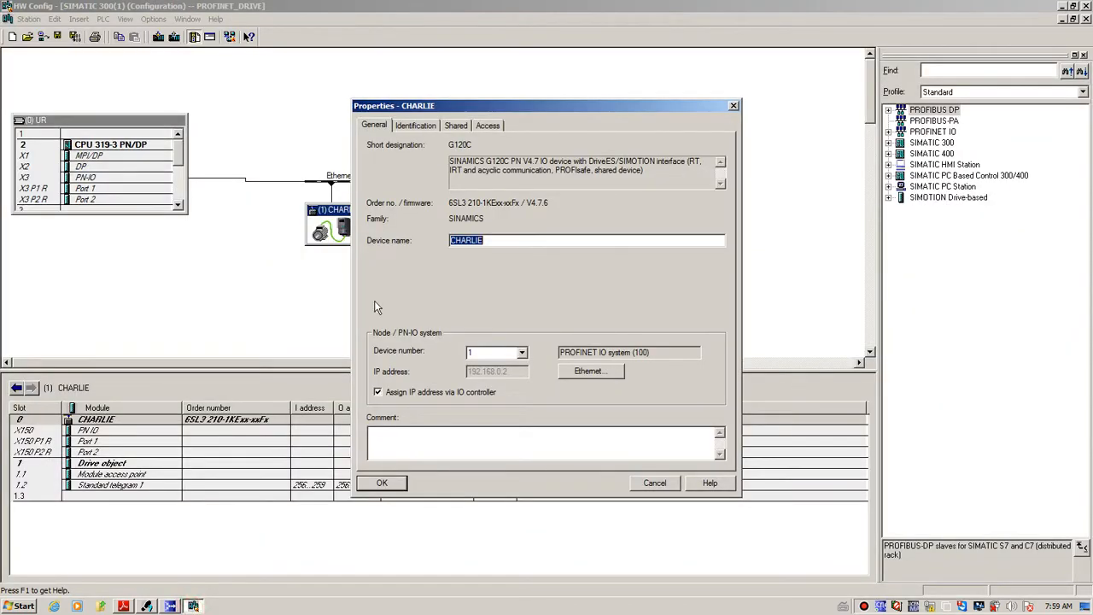
pyautogui.click(487, 241)
pyautogui.doubleClick(487, 241)
pyautogui.click(172, 606)
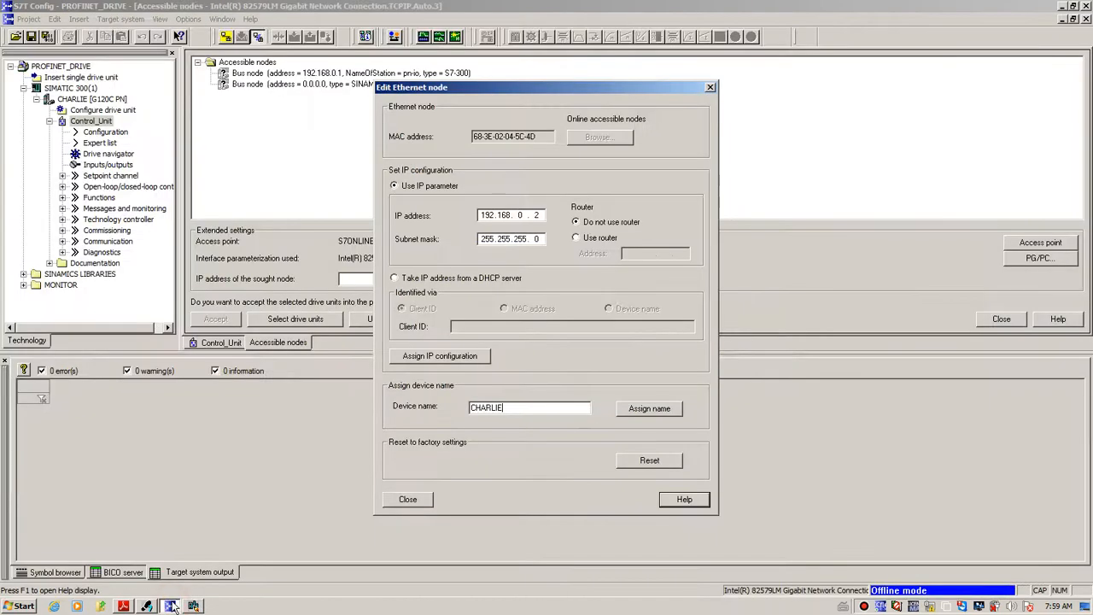
# Step: Assign the entered device name to the G120C node and update the list of accessible nodes
pyautogui.click(646, 410)
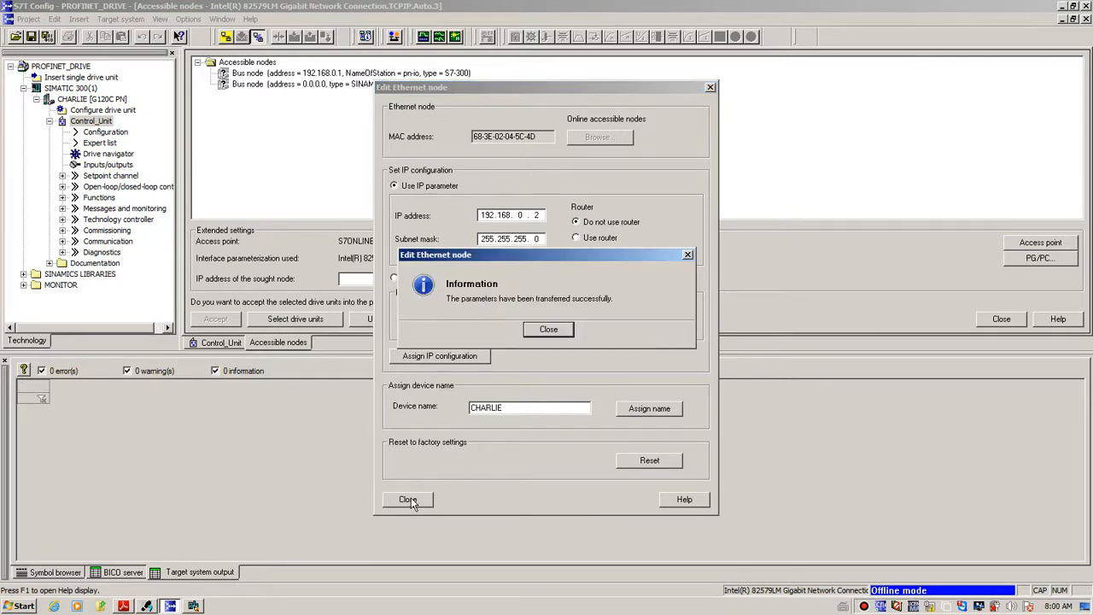
pyautogui.click(548, 330)
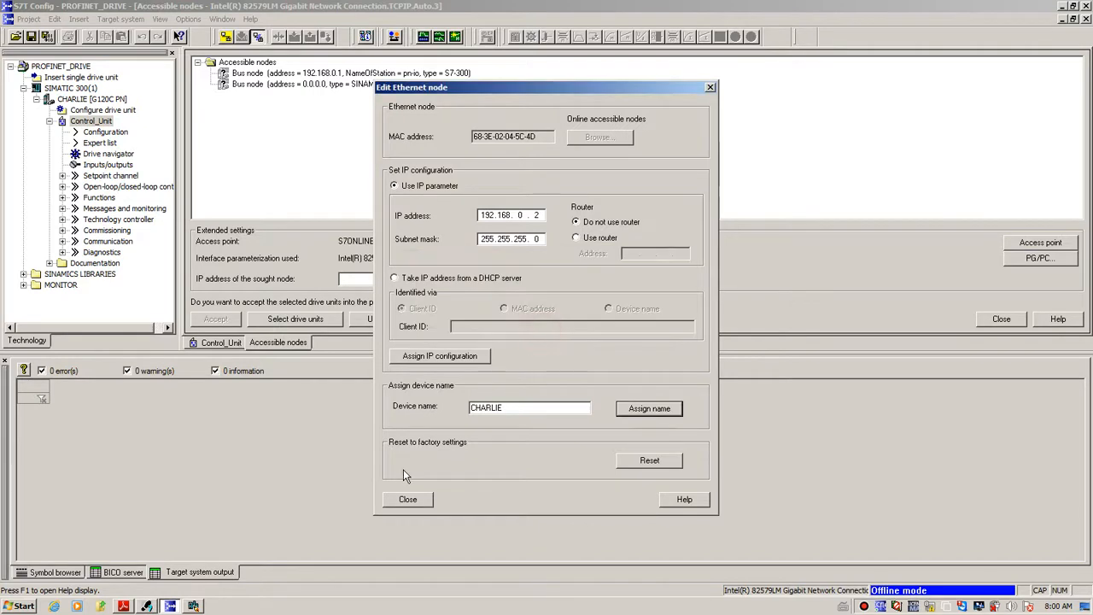
pyautogui.click(407, 500)
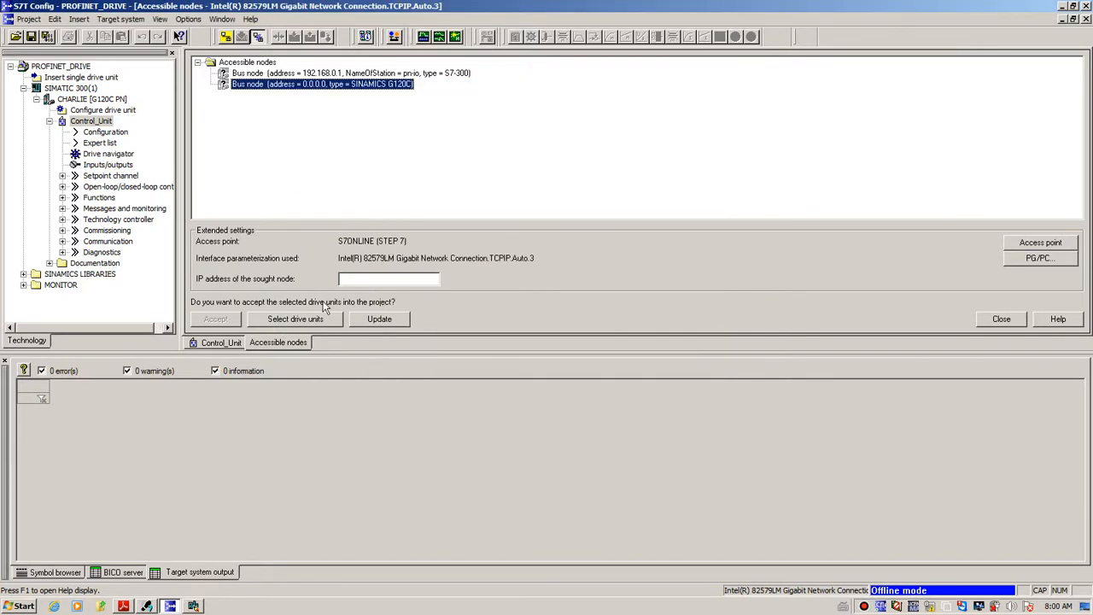
pyautogui.click(389, 321)
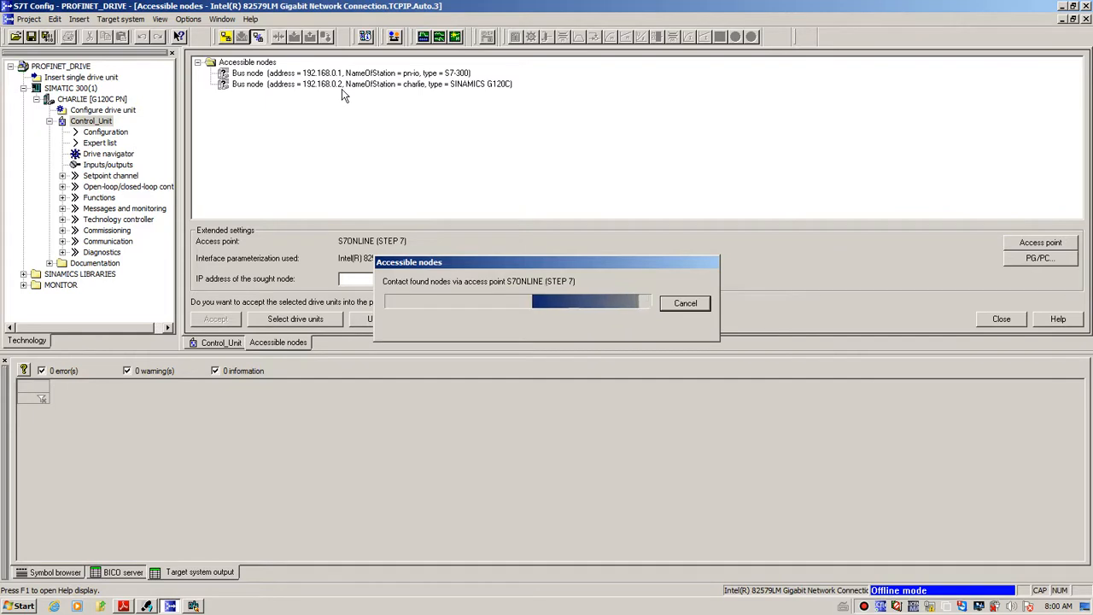
pyautogui.click(688, 305)
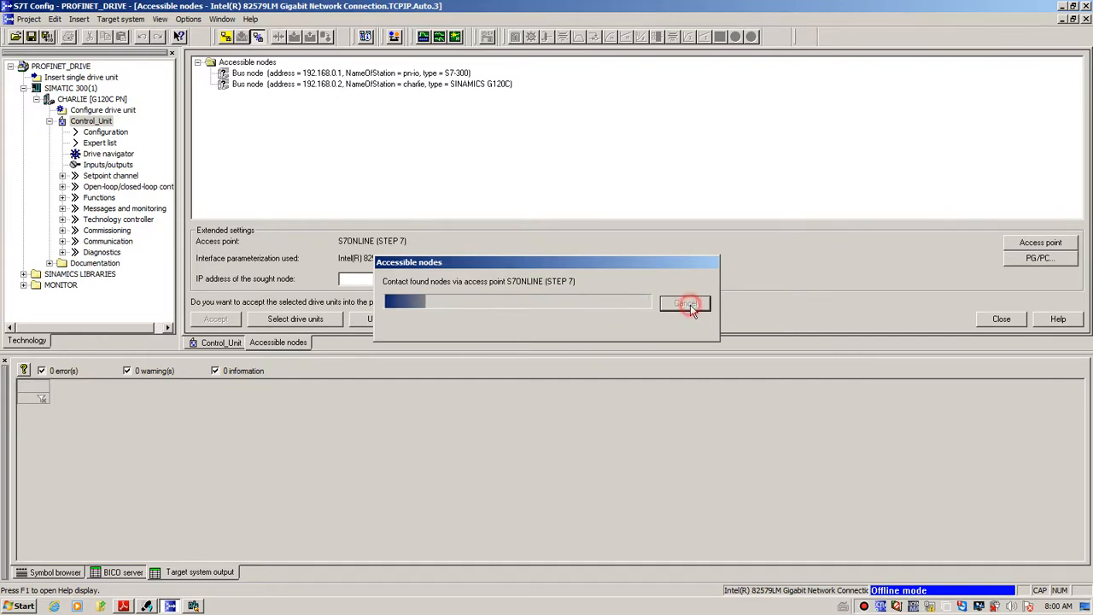
# Step: Set the access point for accessible nodes to DEVICE (STARTER, SCOUT) and confirm USB.S7USB.1 as its PG/PC interface
pyautogui.click(72, 100)
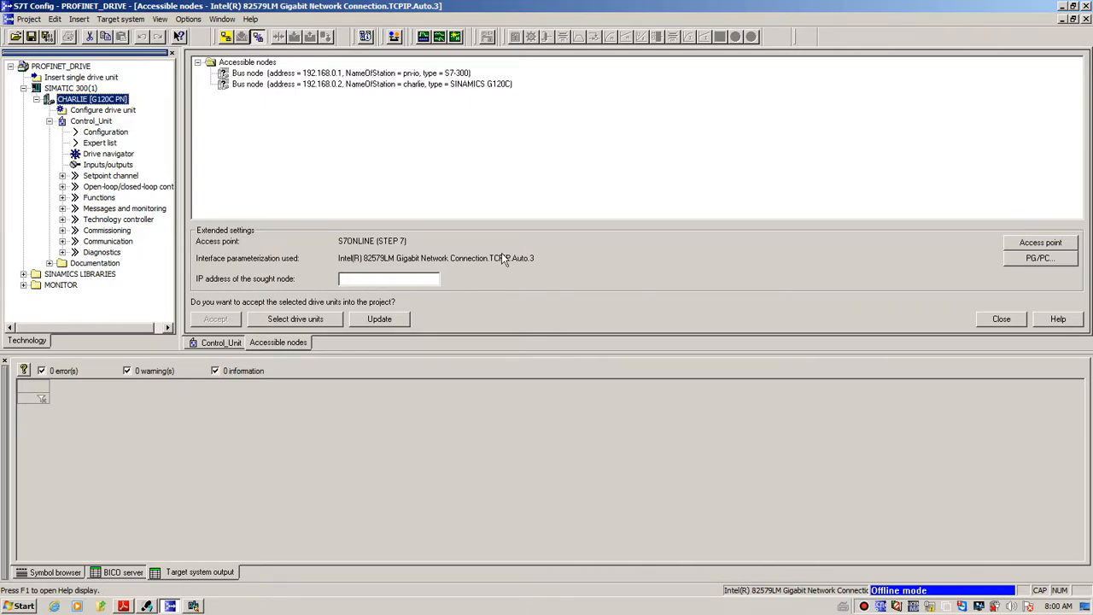
pyautogui.click(1033, 245)
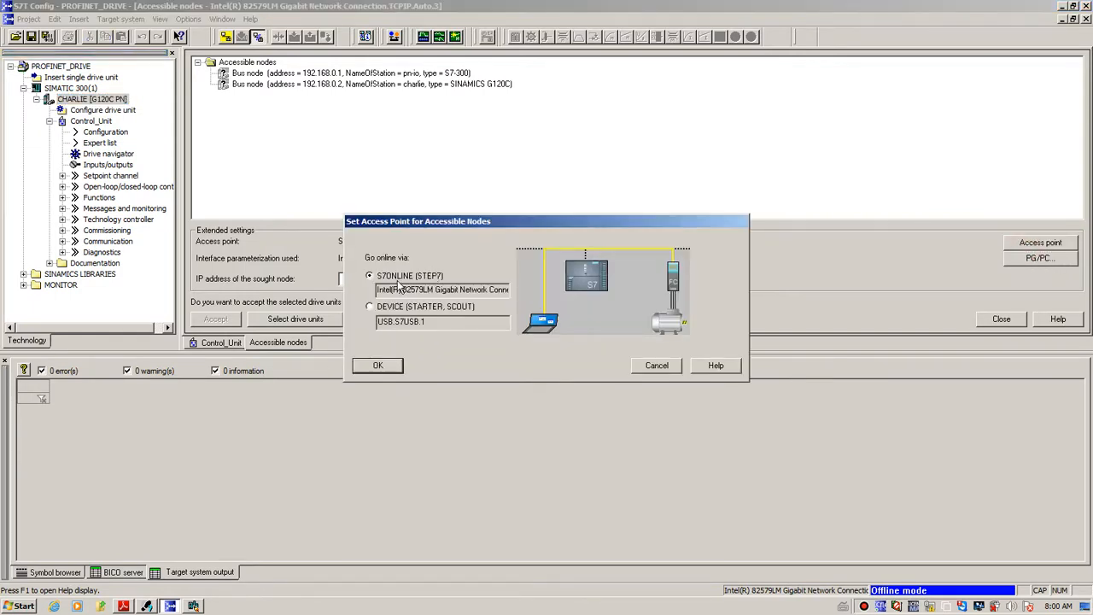
pyautogui.click(369, 307)
pyautogui.click(378, 364)
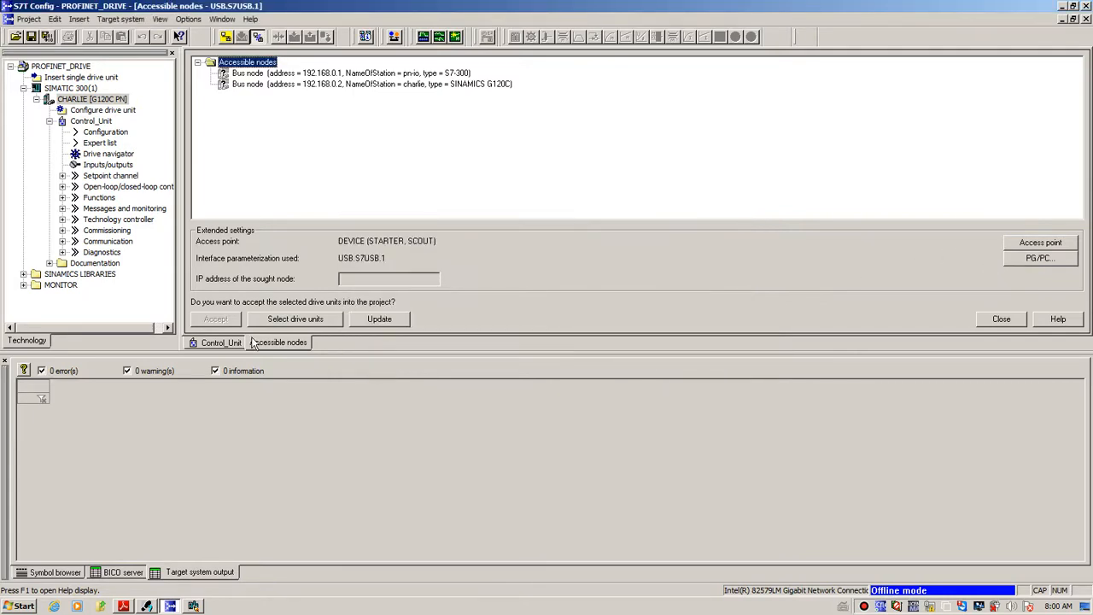
pyautogui.click(1040, 260)
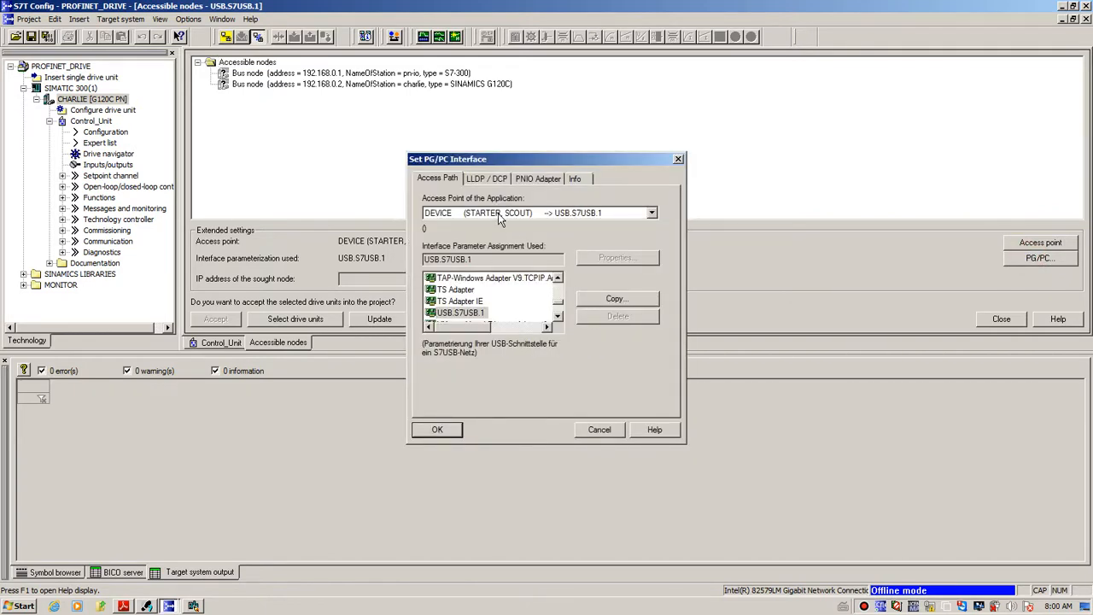
pyautogui.click(437, 430)
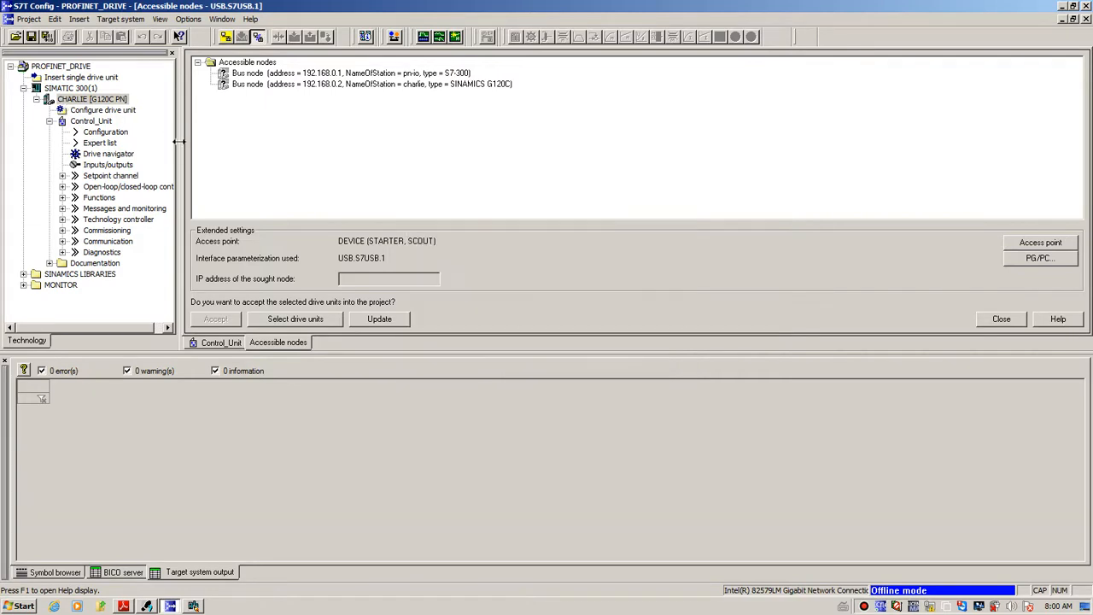
# Step: Go online with CHARLIE selected as the target device, using the DEVICE access point
pyautogui.click(75, 103)
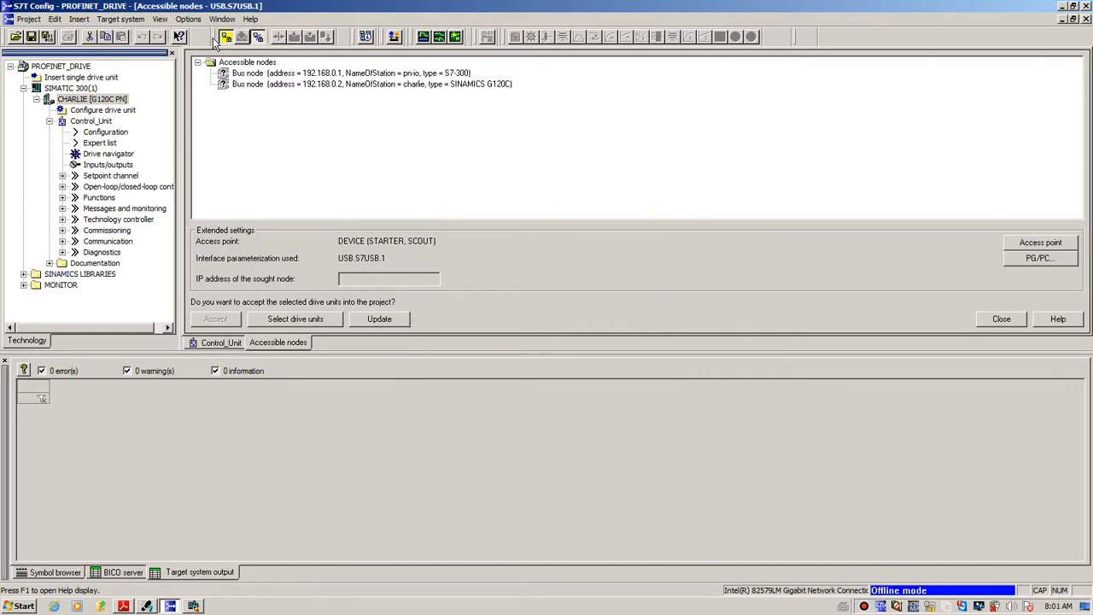
pyautogui.click(221, 38)
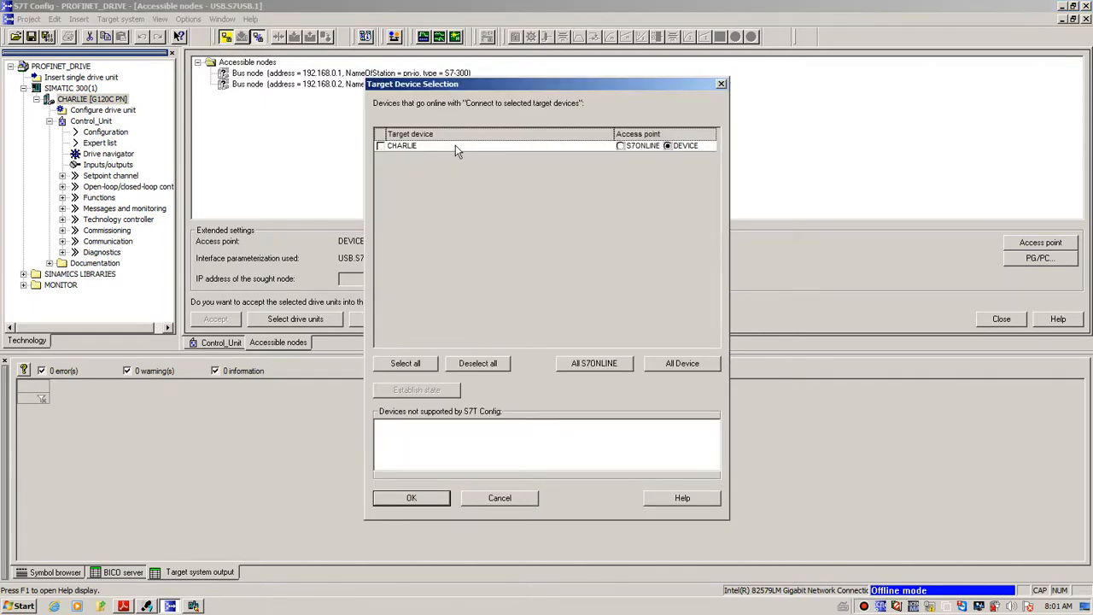
pyautogui.click(381, 147)
pyautogui.click(407, 503)
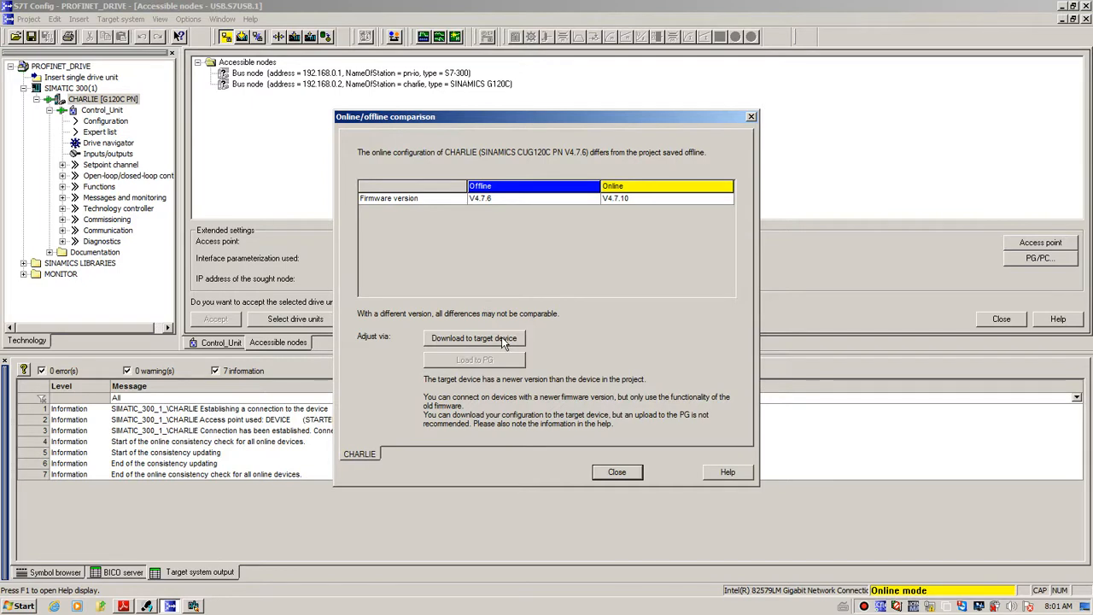
# Step: Download the CHARLIE configuration to the target device, storing additional data on it and copying RAM to ROM after loading
pyautogui.click(504, 339)
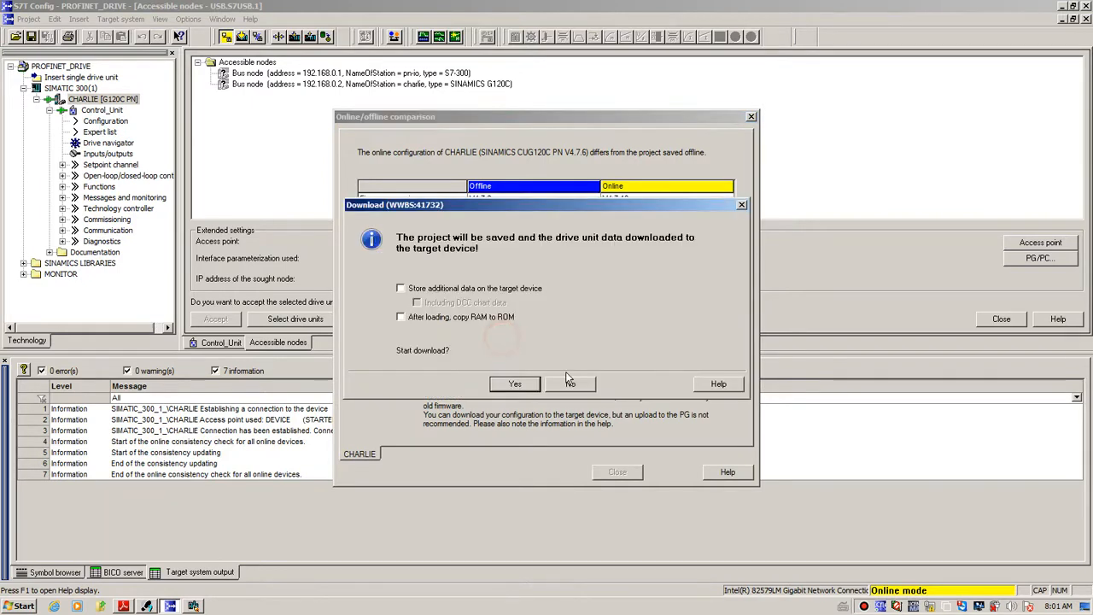
pyautogui.click(431, 317)
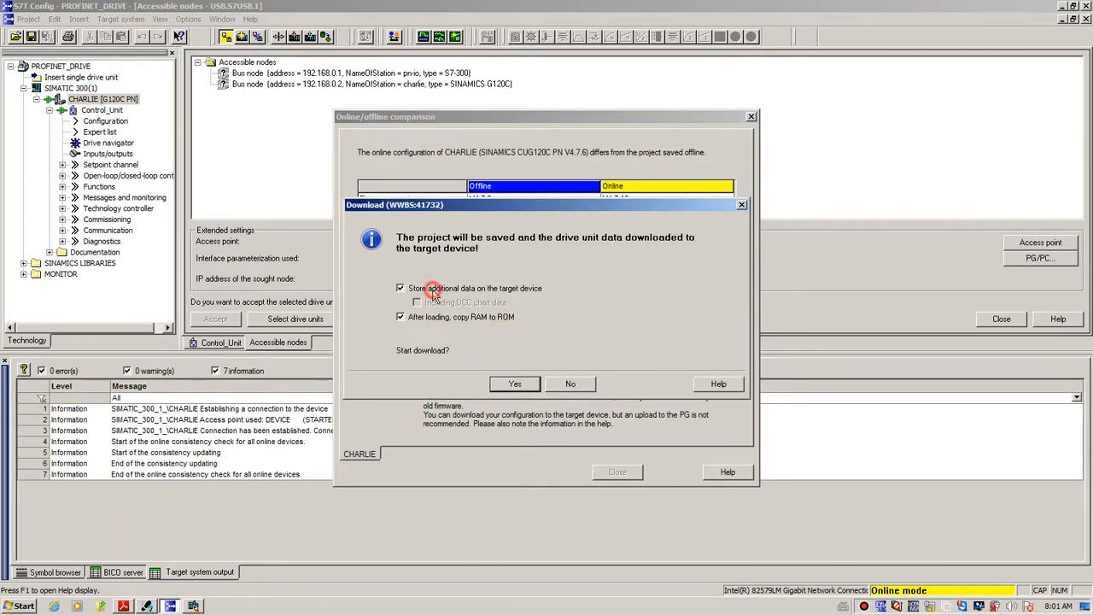
pyautogui.click(510, 383)
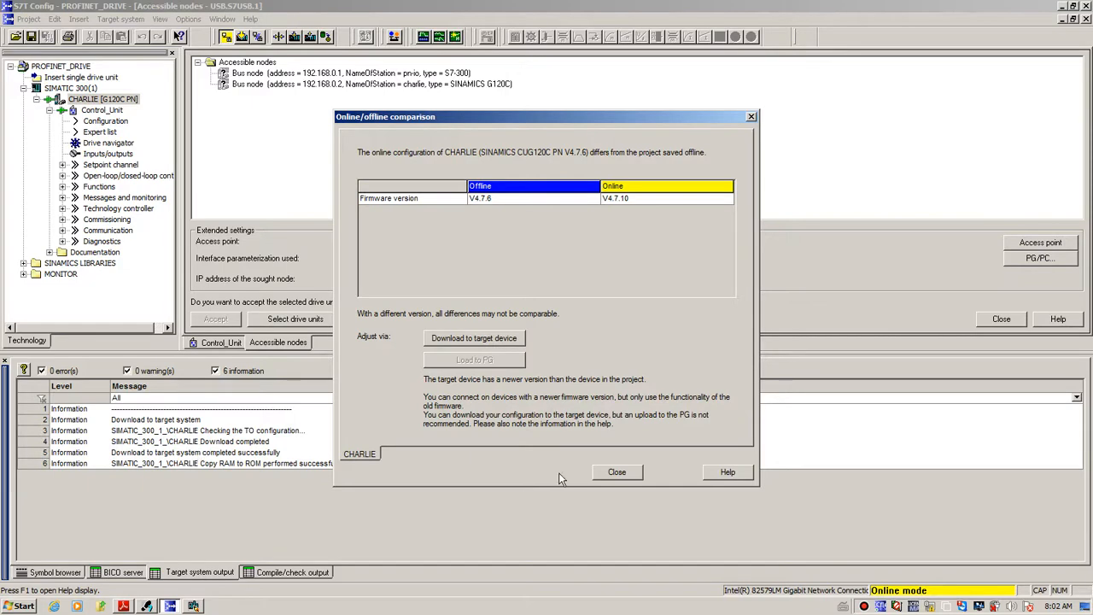
pyautogui.click(617, 473)
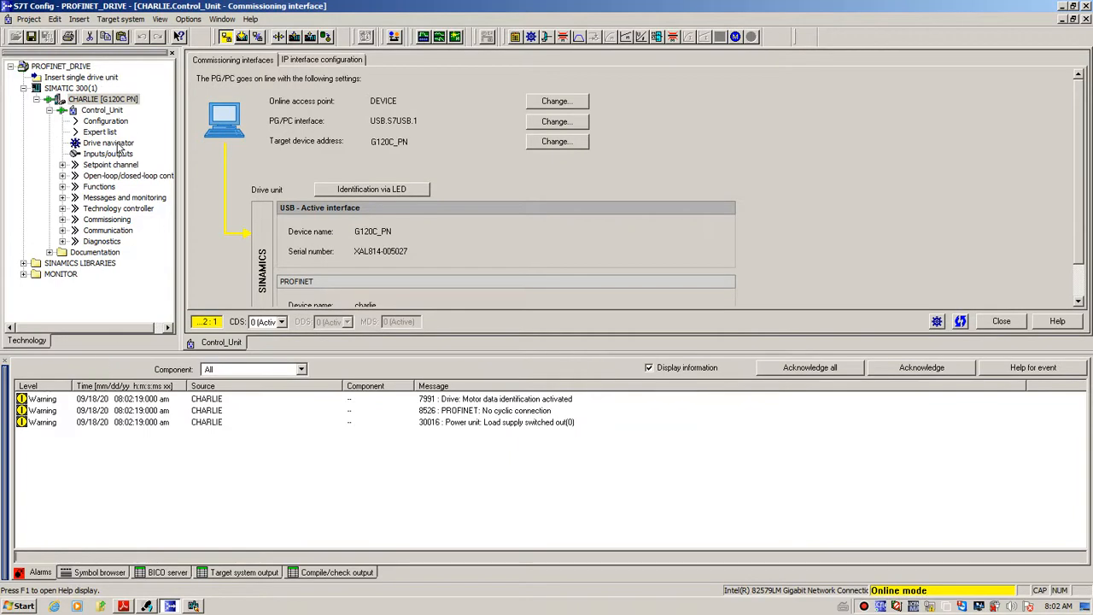
# Step: Start the configuration wizard for CHARLIE's Control_Unit and choose [1] Standard Drive Control (SDC) as the application class
pyautogui.click(87, 111)
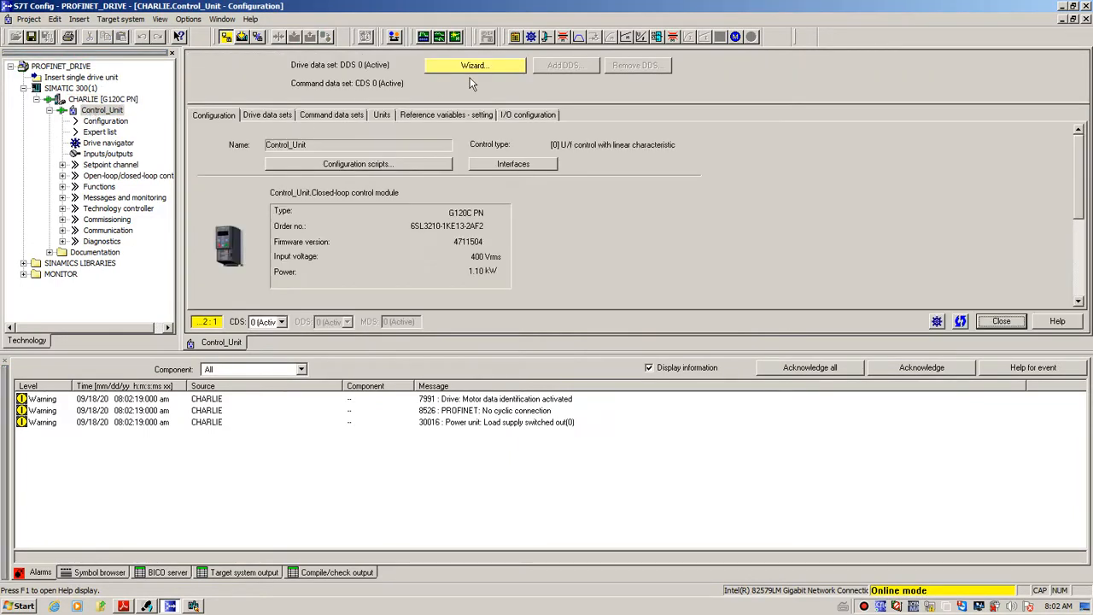
pyautogui.click(466, 68)
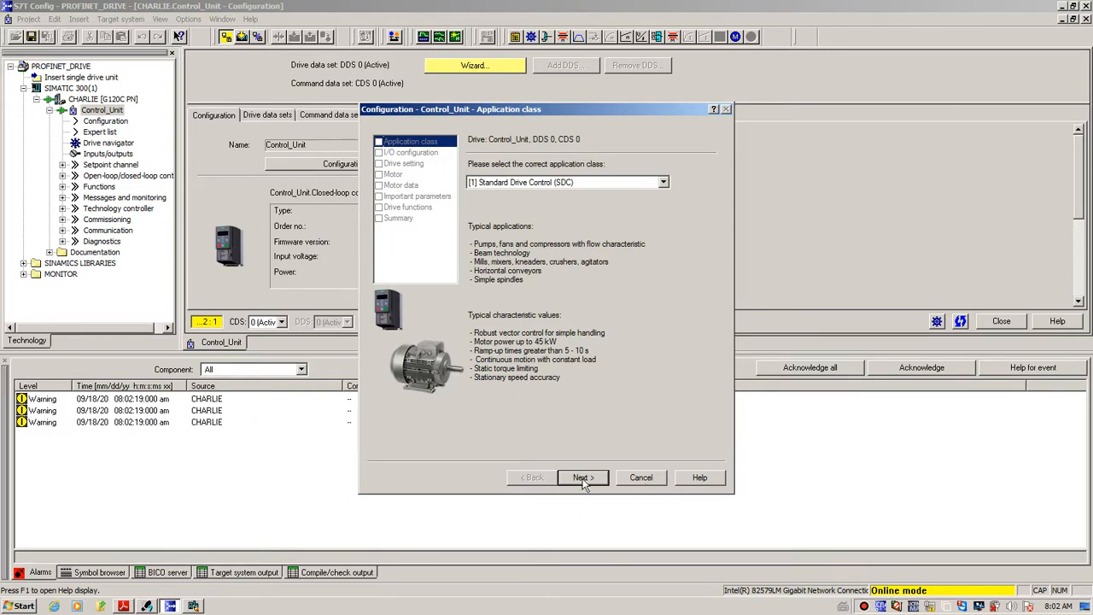
pyautogui.click(538, 182)
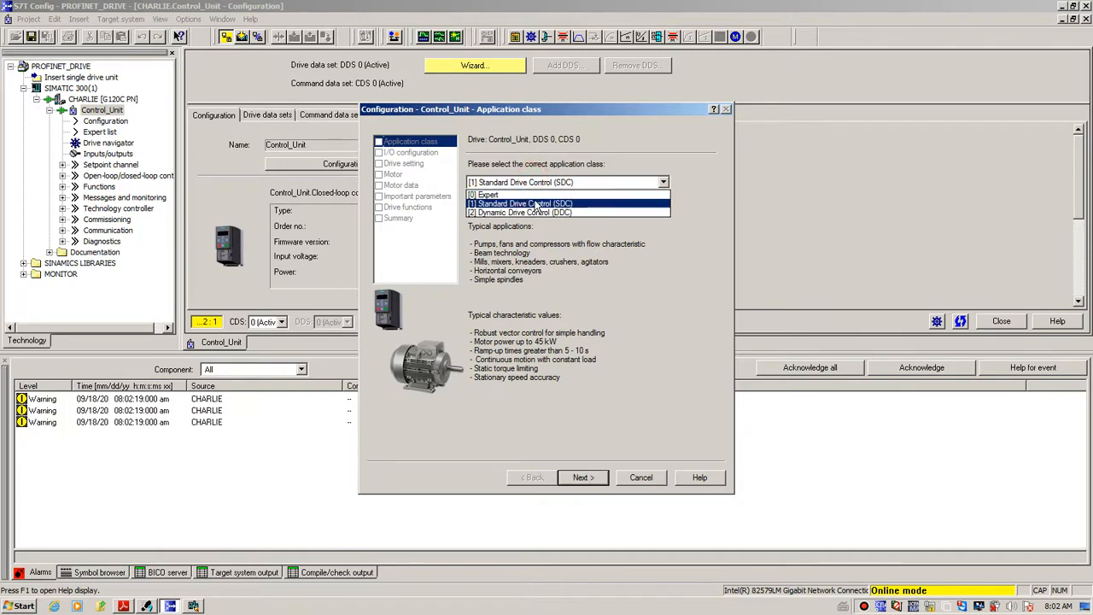
pyautogui.click(536, 204)
pyautogui.click(581, 477)
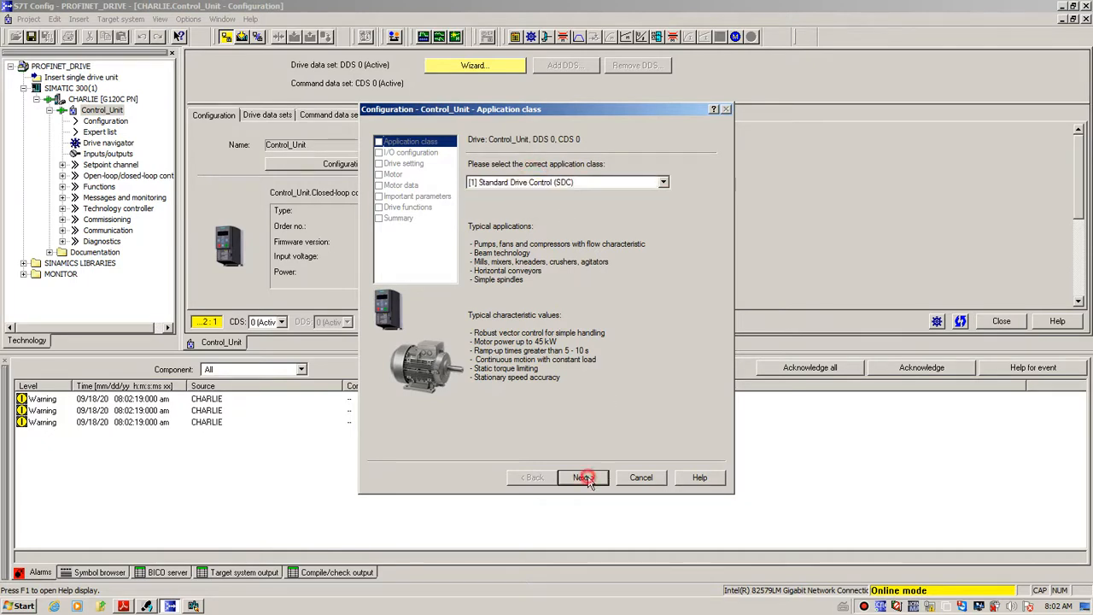
# Step: Set the default I/O configuration to 7.) Fieldbus with data set changeover and accept the 400 V device supply voltage
pyautogui.click(528, 177)
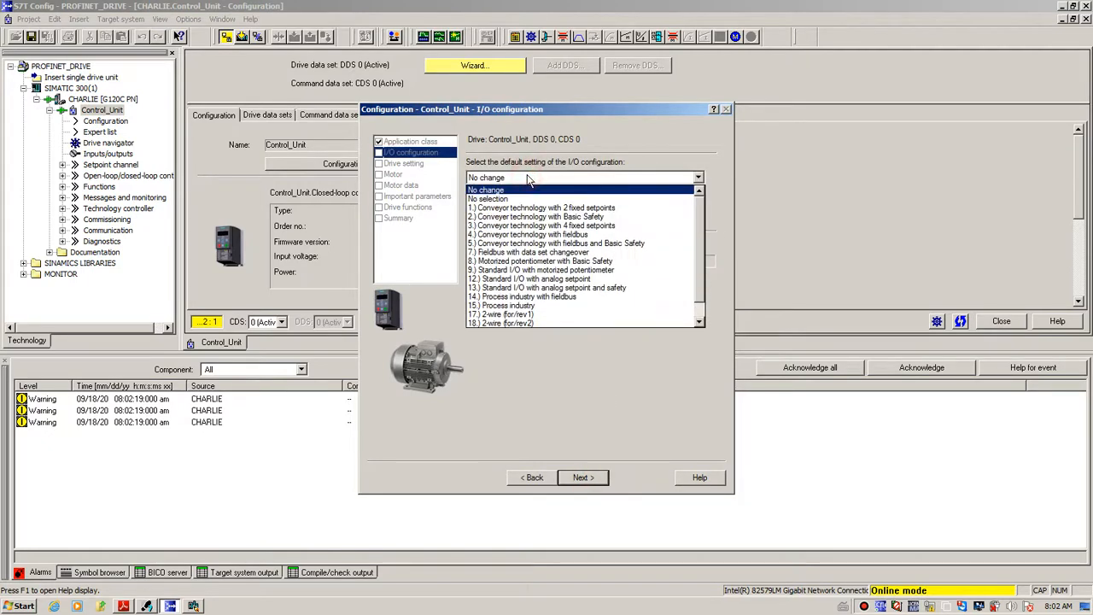
pyautogui.click(483, 254)
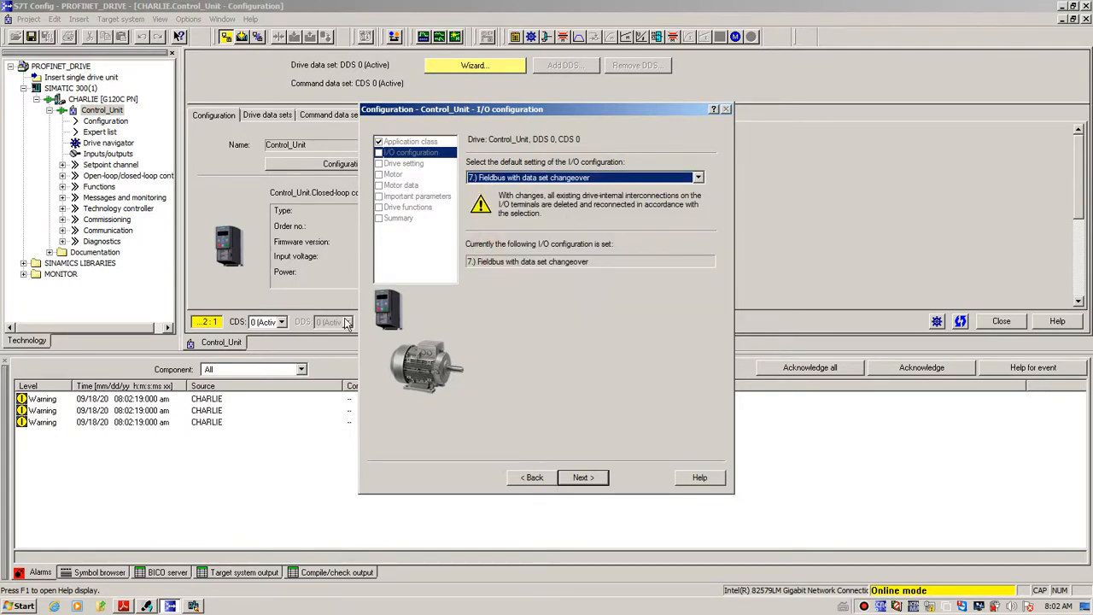
pyautogui.click(581, 478)
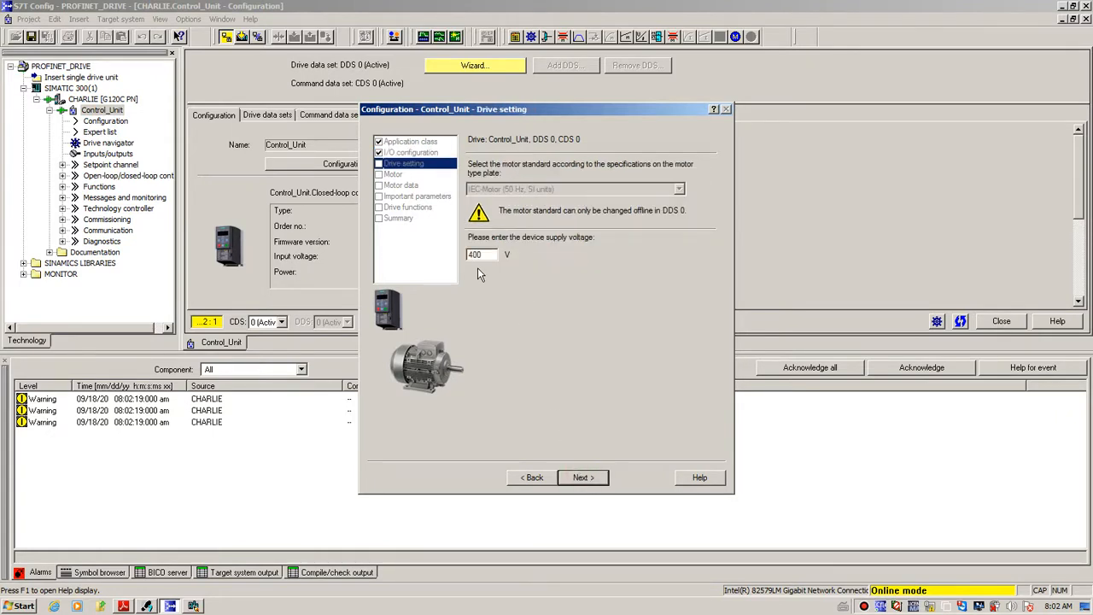
pyautogui.click(579, 475)
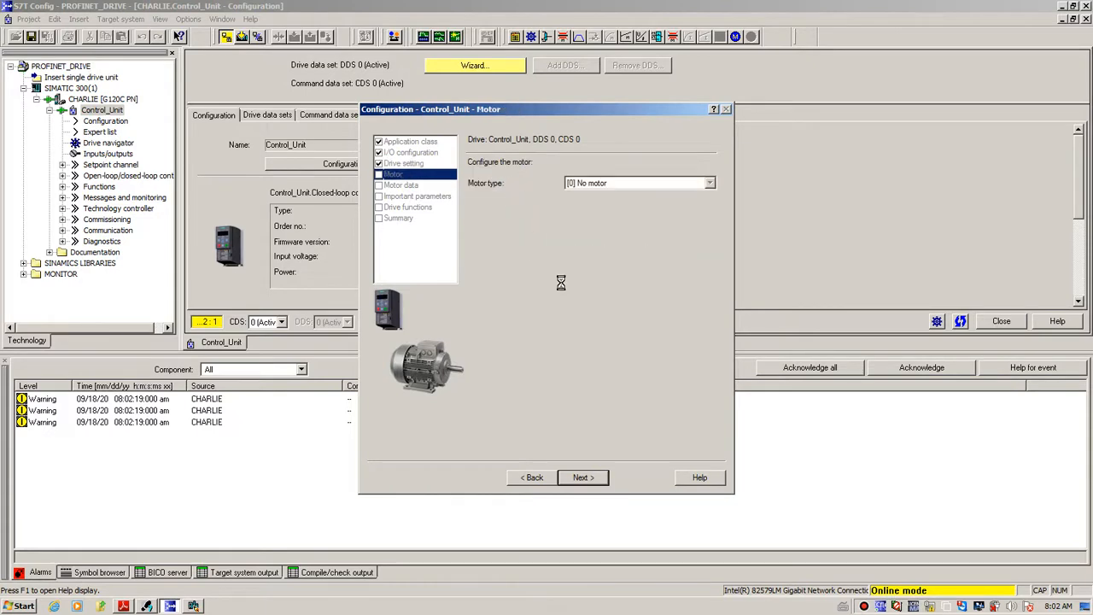
# Step: Set the motor type to [1] Induction motor, keeping the option to enter the motor data
pyautogui.click(588, 186)
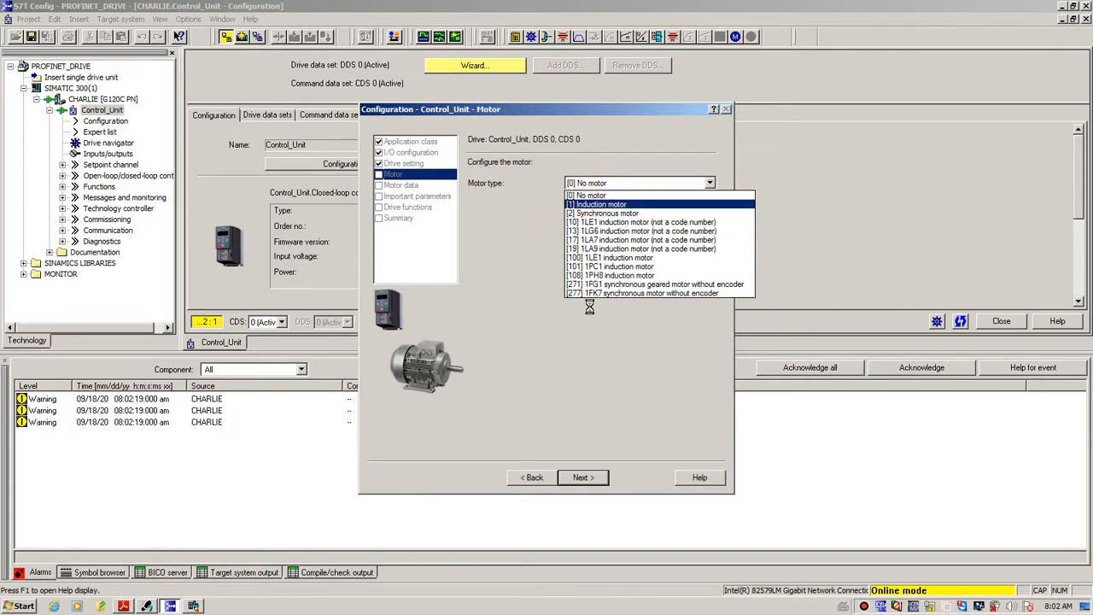
pyautogui.click(606, 186)
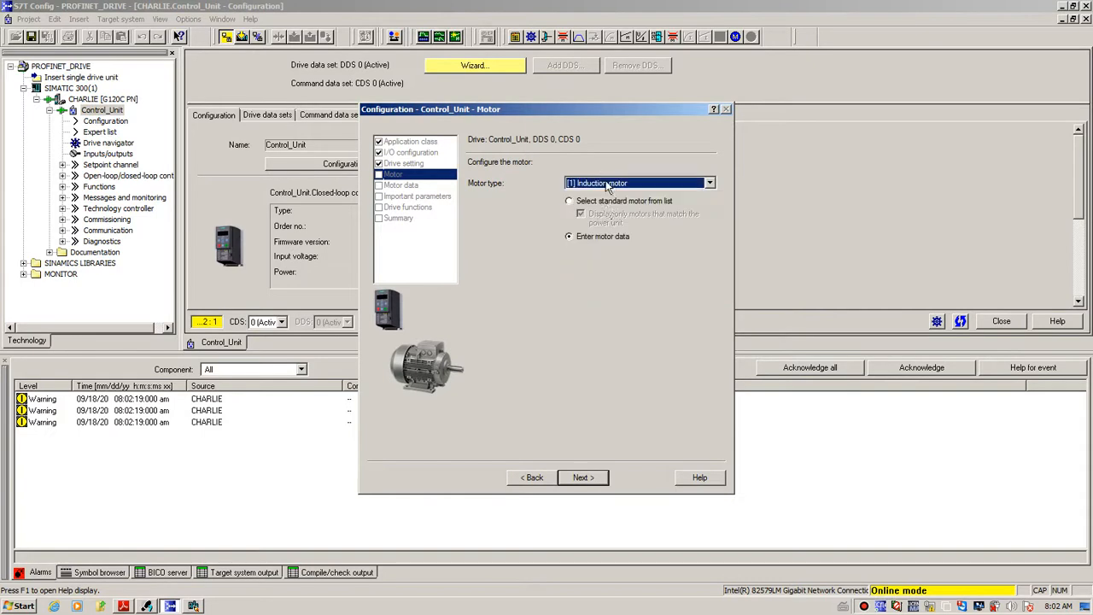
pyautogui.click(585, 477)
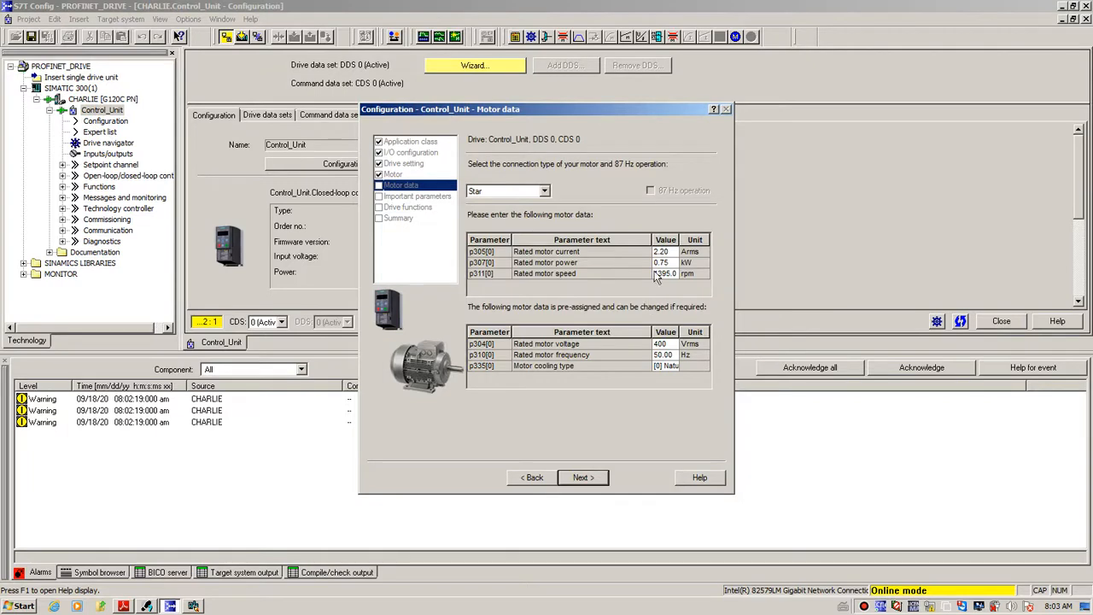
# Step: Check the rated motor current, power and speed entries in the motor data and proceed with them
pyautogui.click(664, 252)
pyautogui.doubleClick(672, 252)
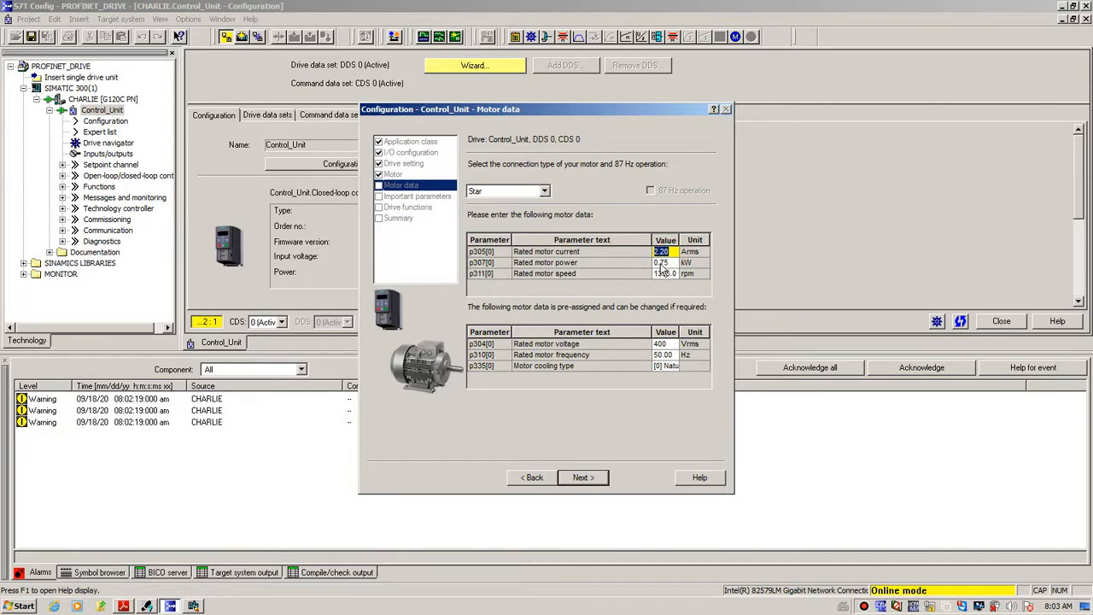
pyautogui.click(662, 263)
pyautogui.click(674, 273)
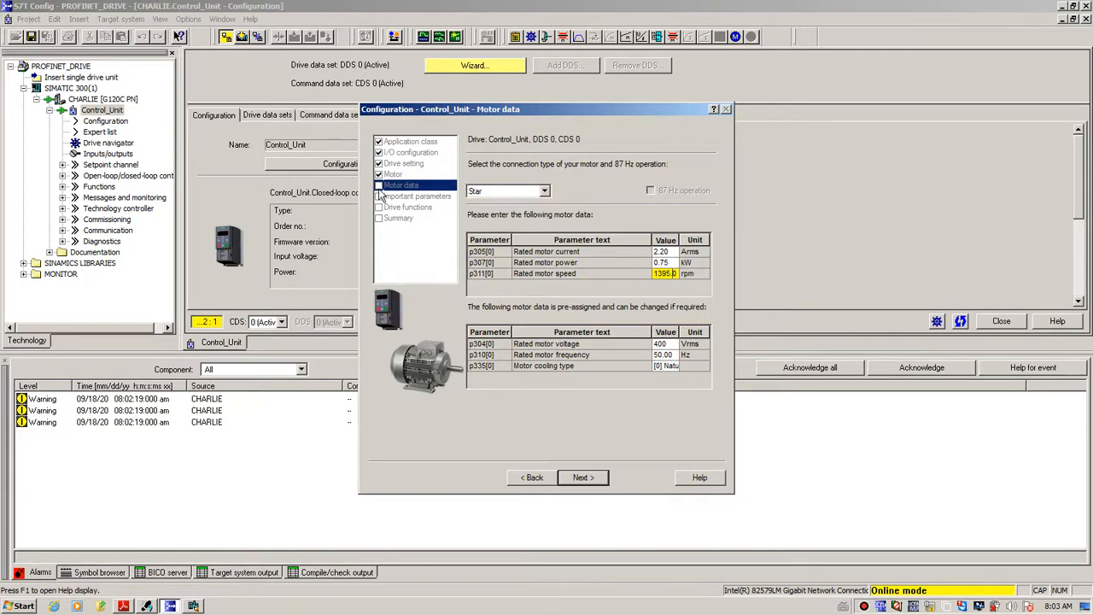
pyautogui.click(586, 478)
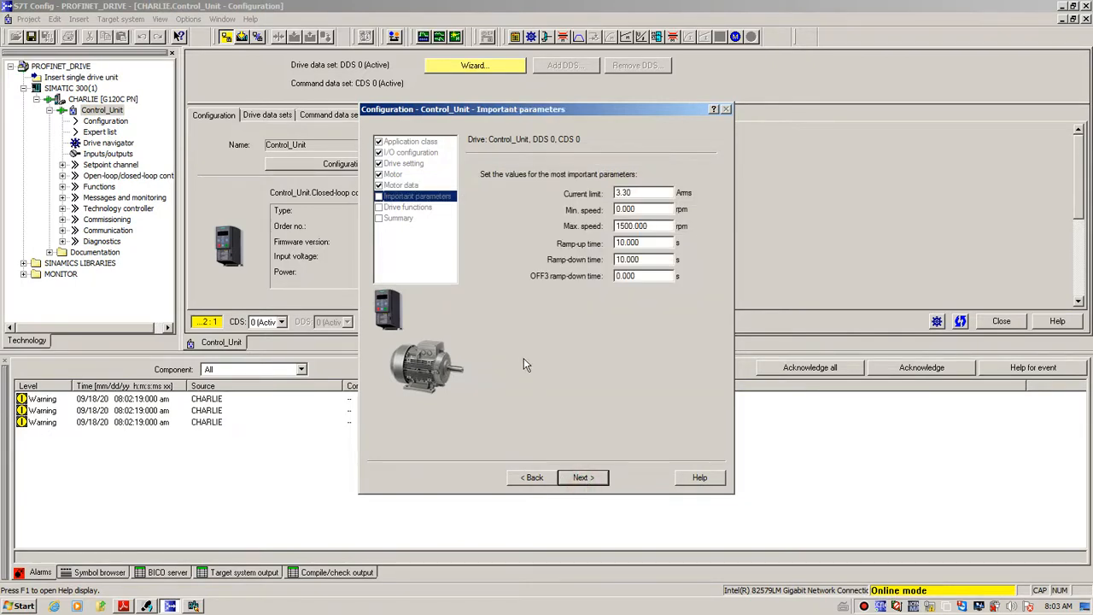
# Step: Return to the motor data and set the rated motor frequency to 60 Hz
pyautogui.click(533, 478)
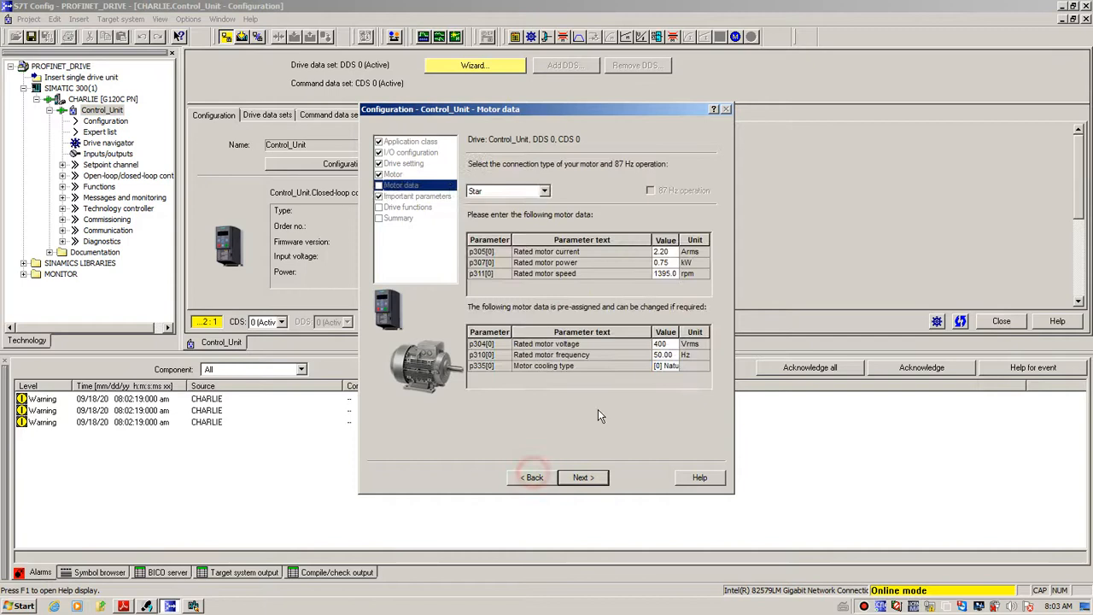
pyautogui.click(665, 357)
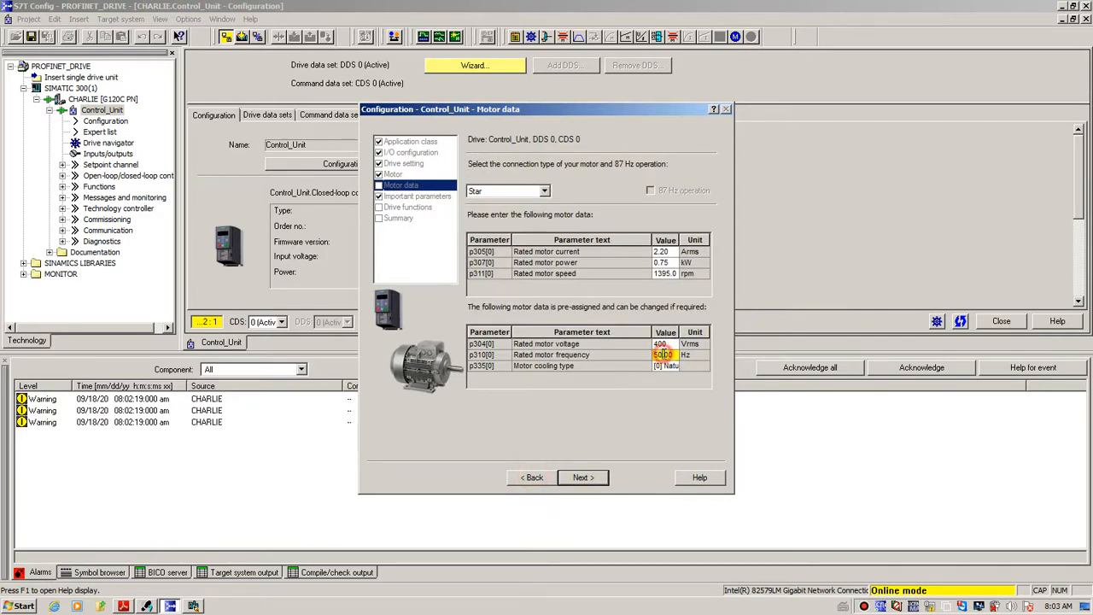
pyautogui.moveTo(657, 355); pyautogui.dragTo(618, 357)
pyautogui.click(581, 480)
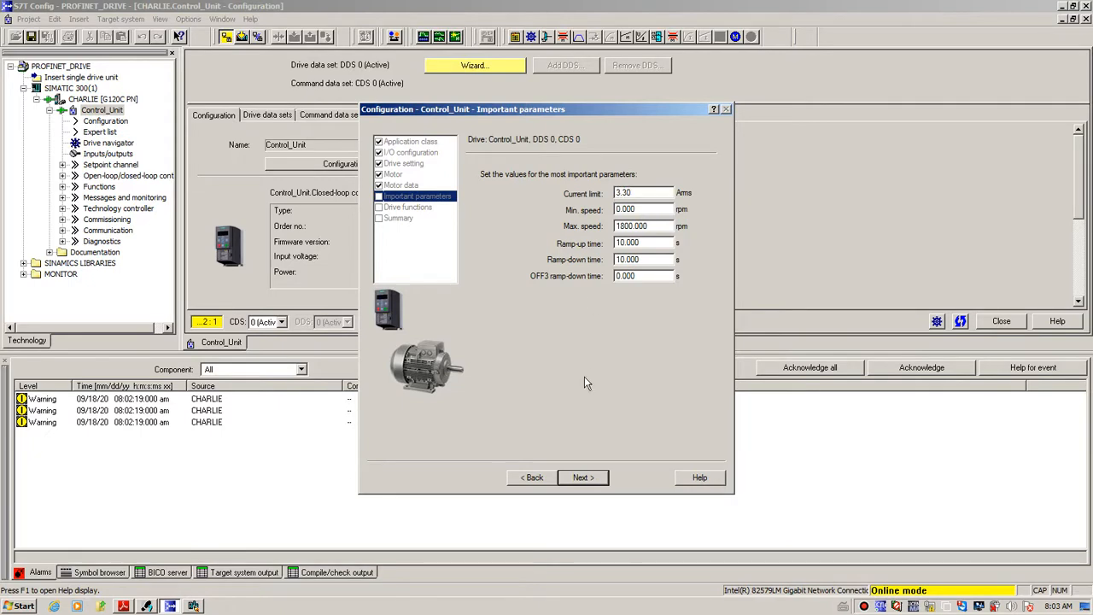
# Step: Accept the important parameters, keep motor identification at [2] Identifying motor data (at standstill), and finish the wizard with RAM copied to ROM
pyautogui.click(582, 478)
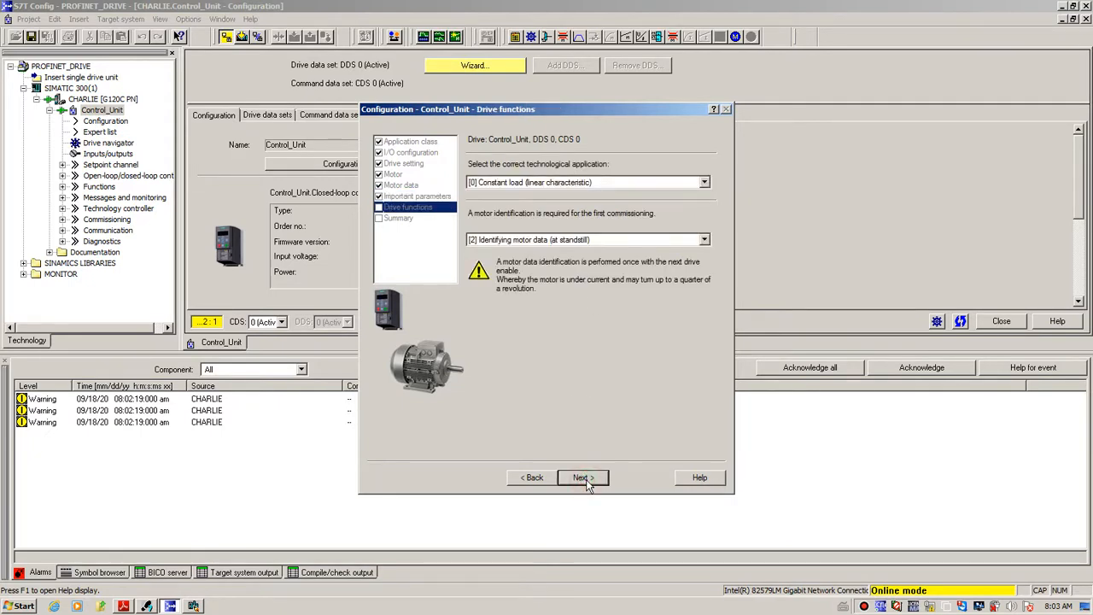
pyautogui.click(524, 242)
pyautogui.click(506, 270)
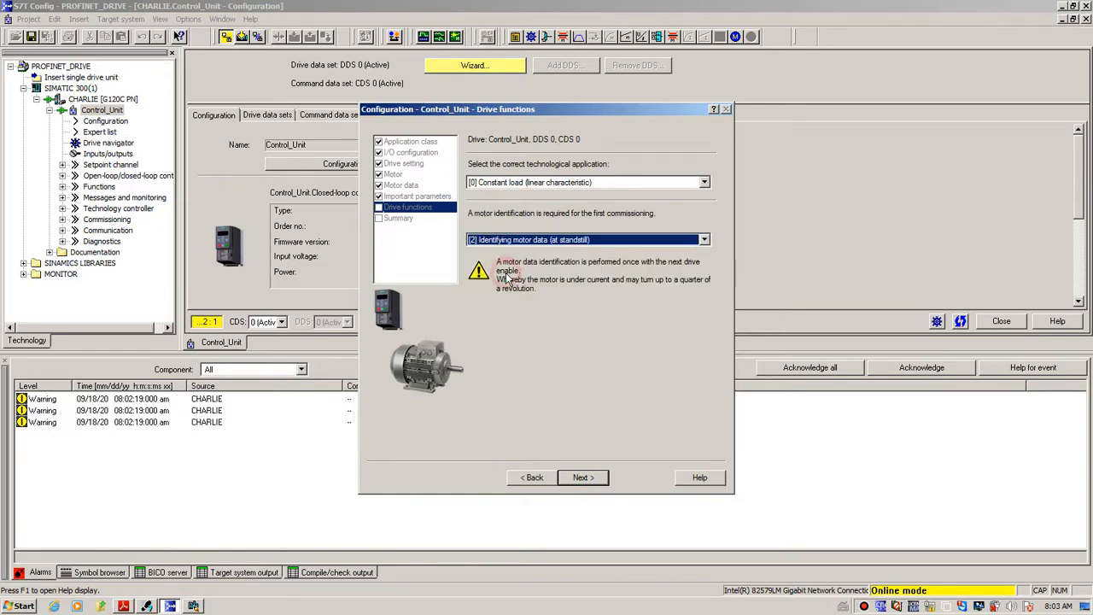
pyautogui.click(581, 479)
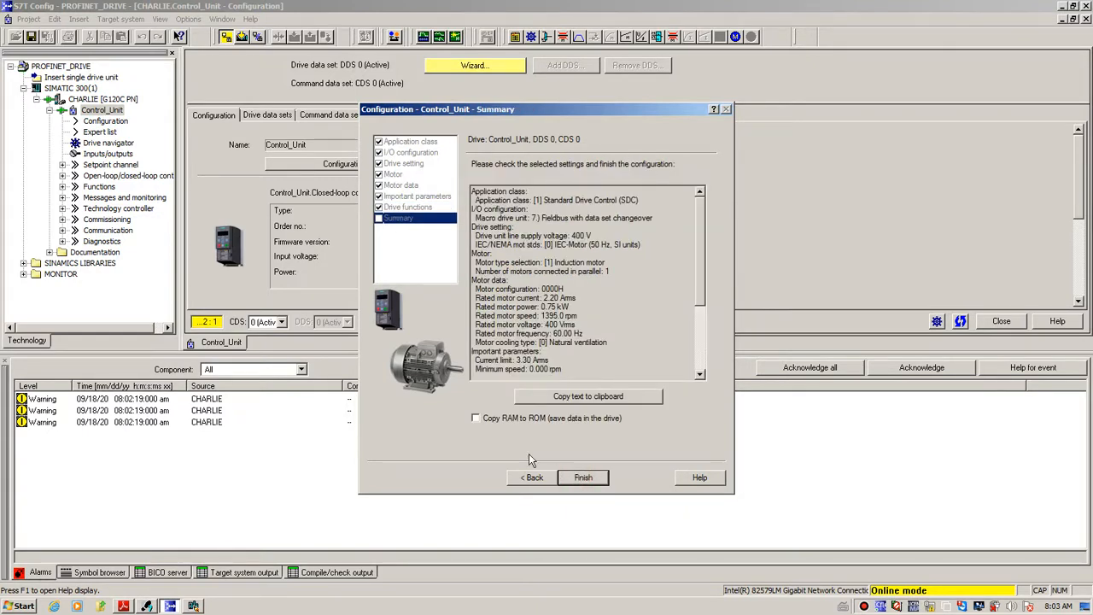
pyautogui.click(597, 483)
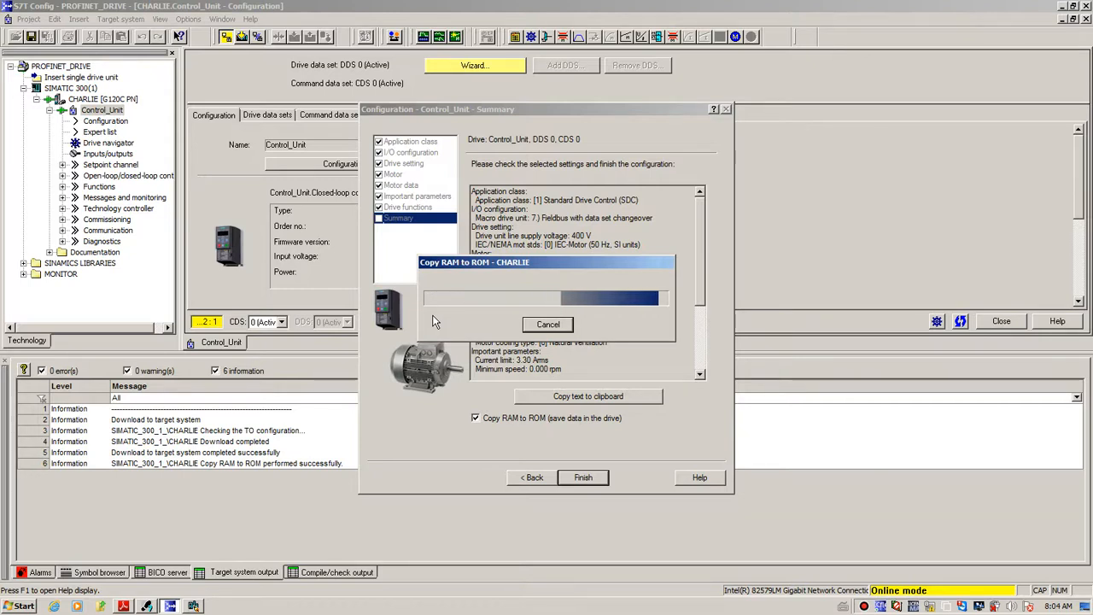
# Step: Switch to SIMATIC Manager and open block OB1 of the CPU 319-3 PN/DP program in the LAD editor, accepting its properties
pyautogui.click(147, 606)
pyautogui.click(147, 606)
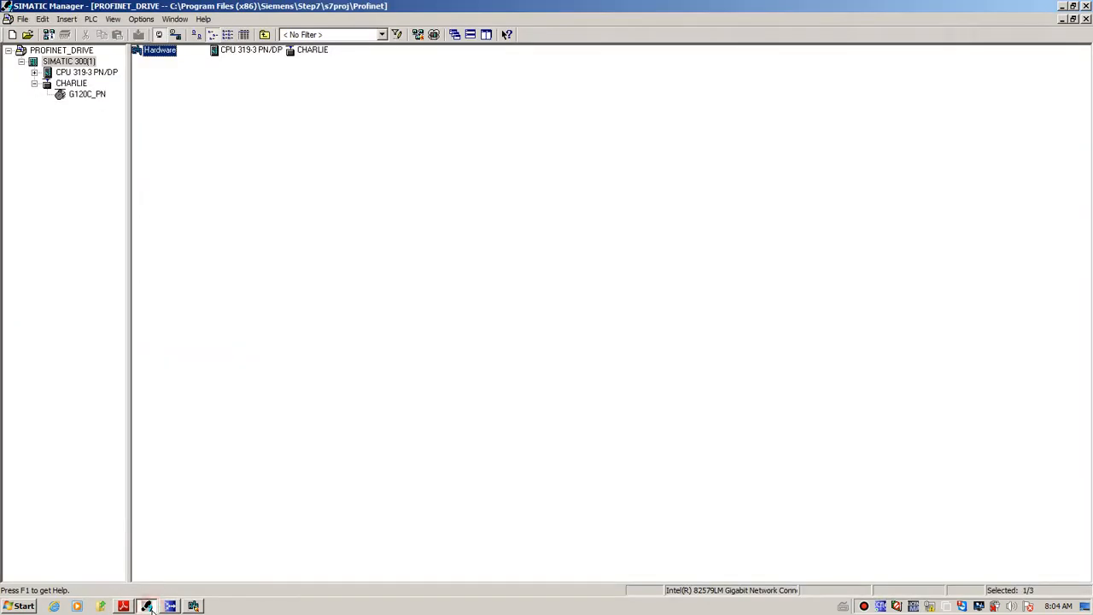
pyautogui.doubleClick(77, 73)
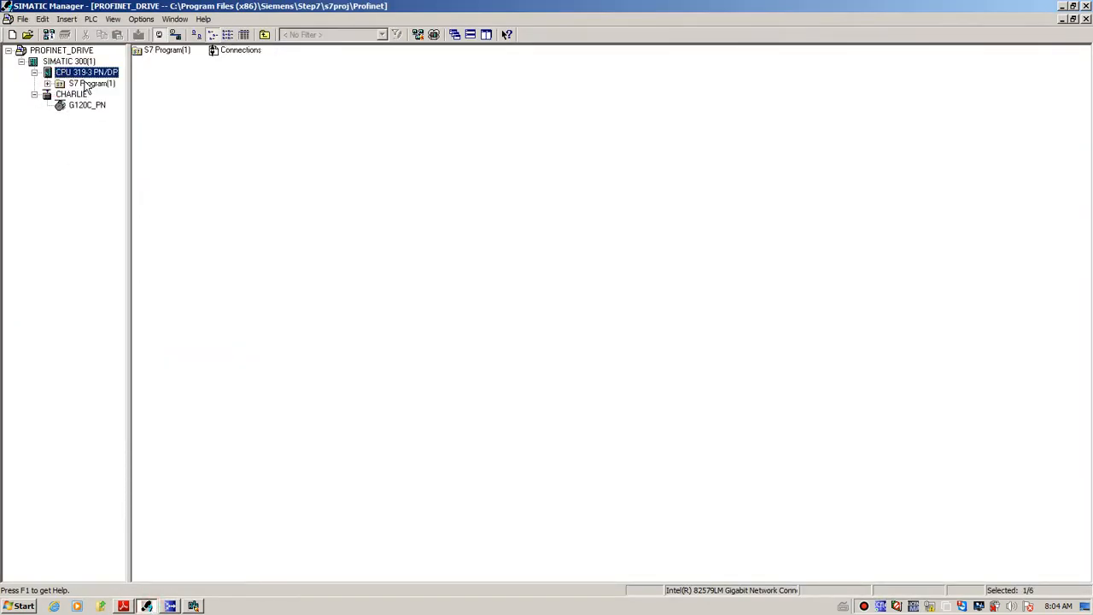
pyautogui.doubleClick(86, 85)
pyautogui.click(92, 106)
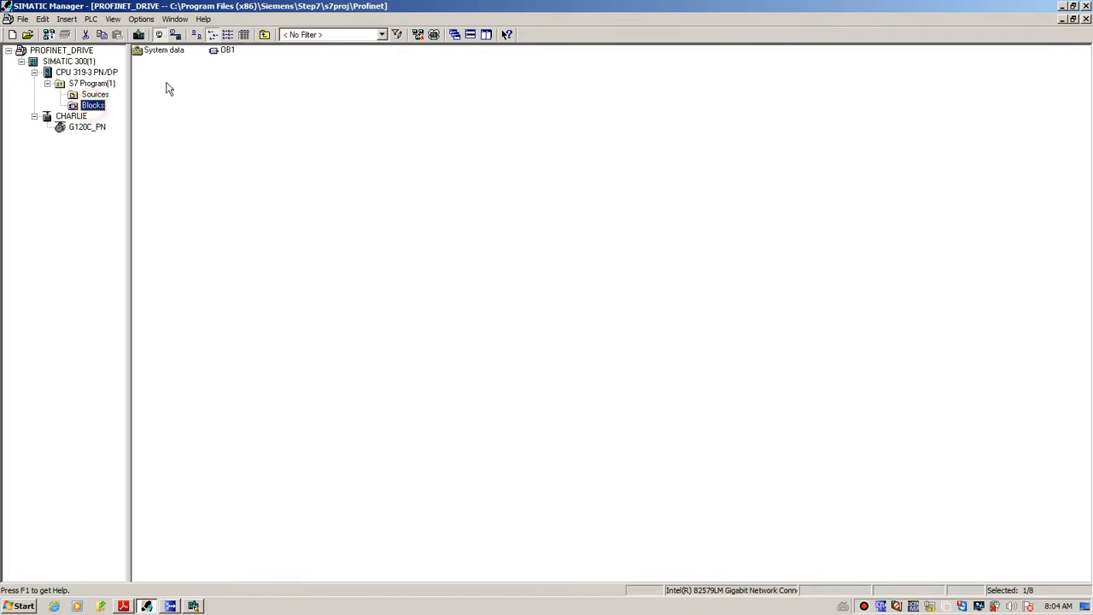
pyautogui.doubleClick(220, 52)
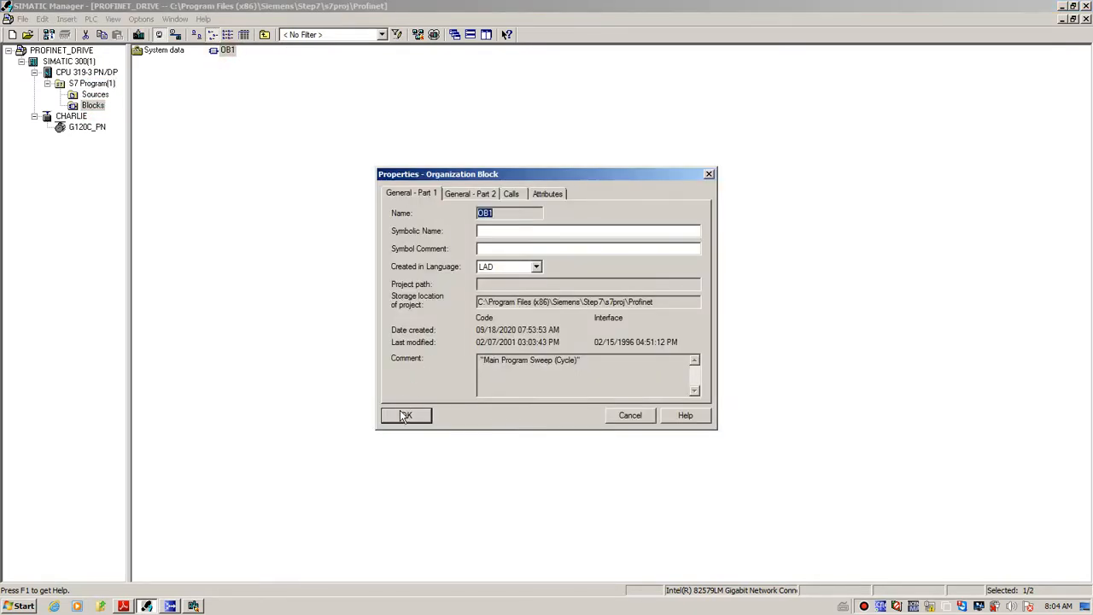
pyautogui.click(416, 416)
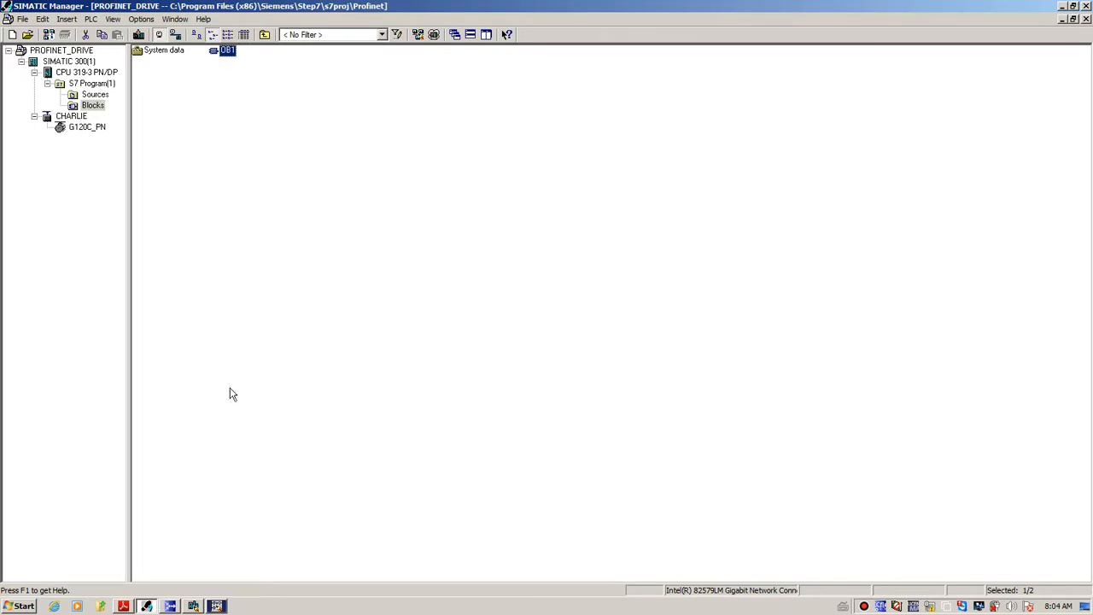
pyautogui.click(217, 606)
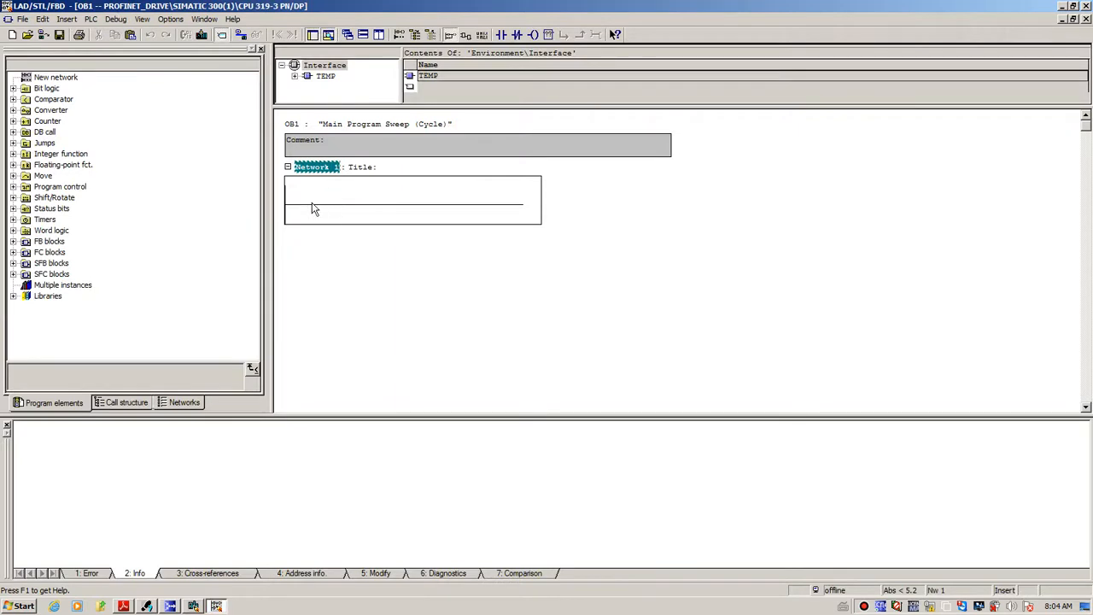
# Step: Insert a normally open contact in Network 1 of OB1 and title the network "STARTING THE DRIVE"
pyautogui.click(312, 205)
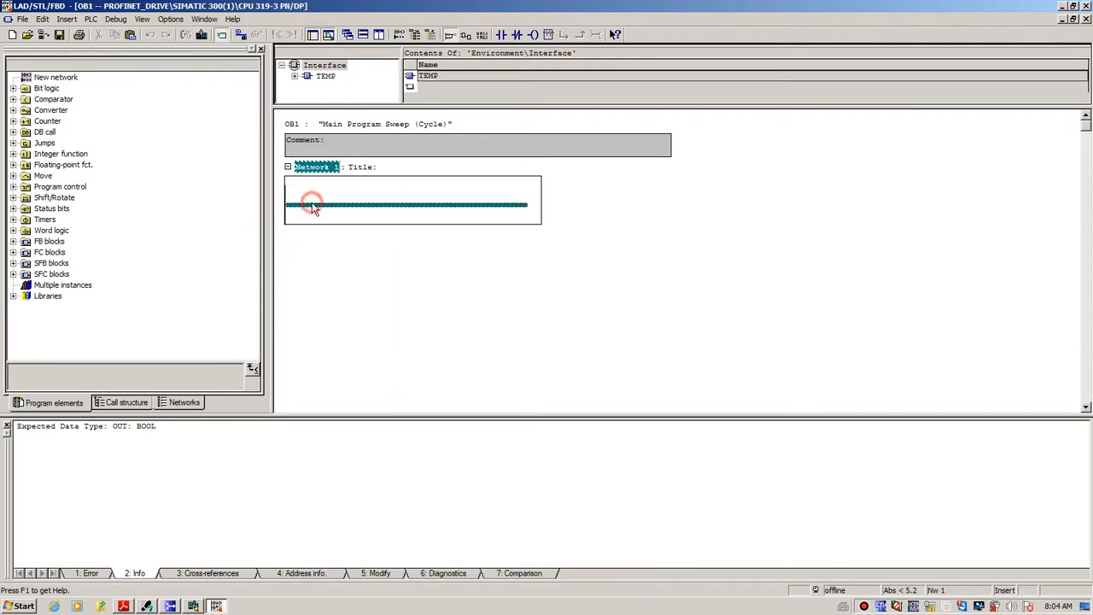
pyautogui.click(503, 35)
pyautogui.click(363, 167)
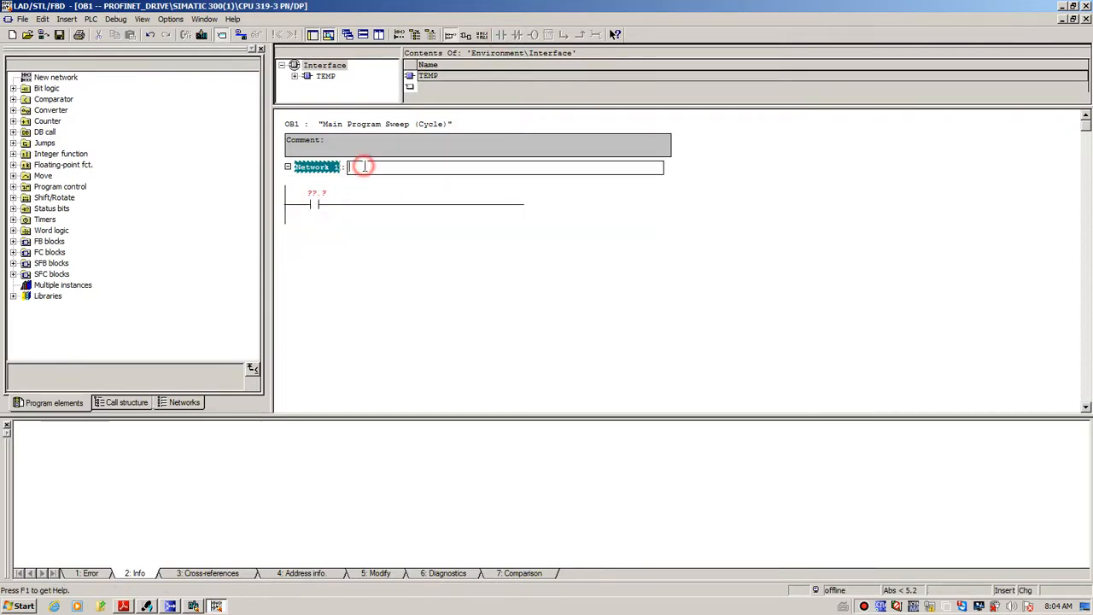
pyautogui.write('STARTING TH')
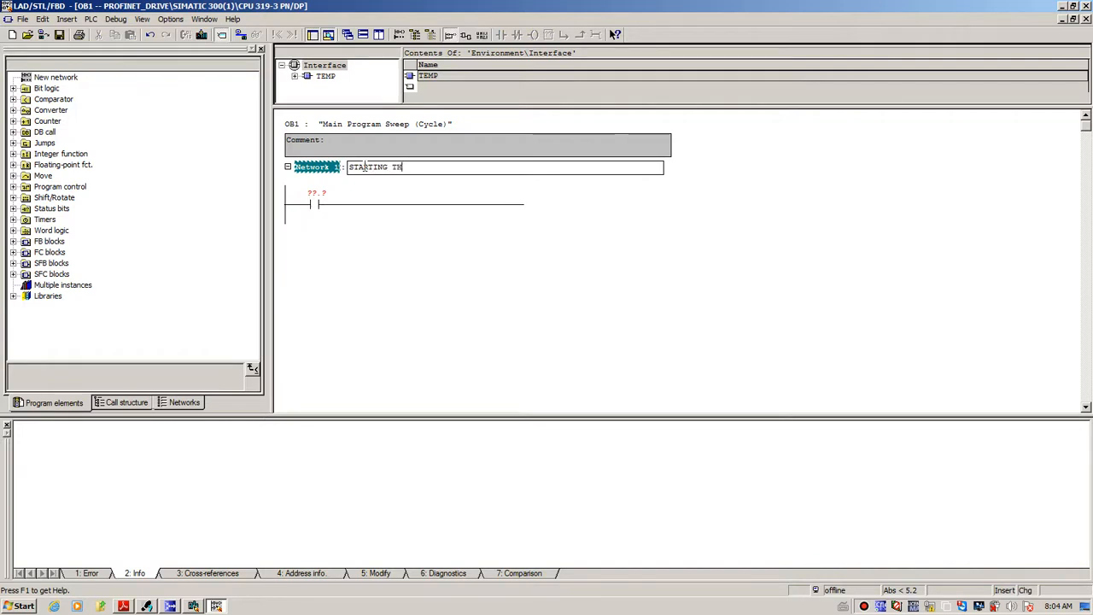
pyautogui.write('E DRIVE')
pyautogui.press('Return')
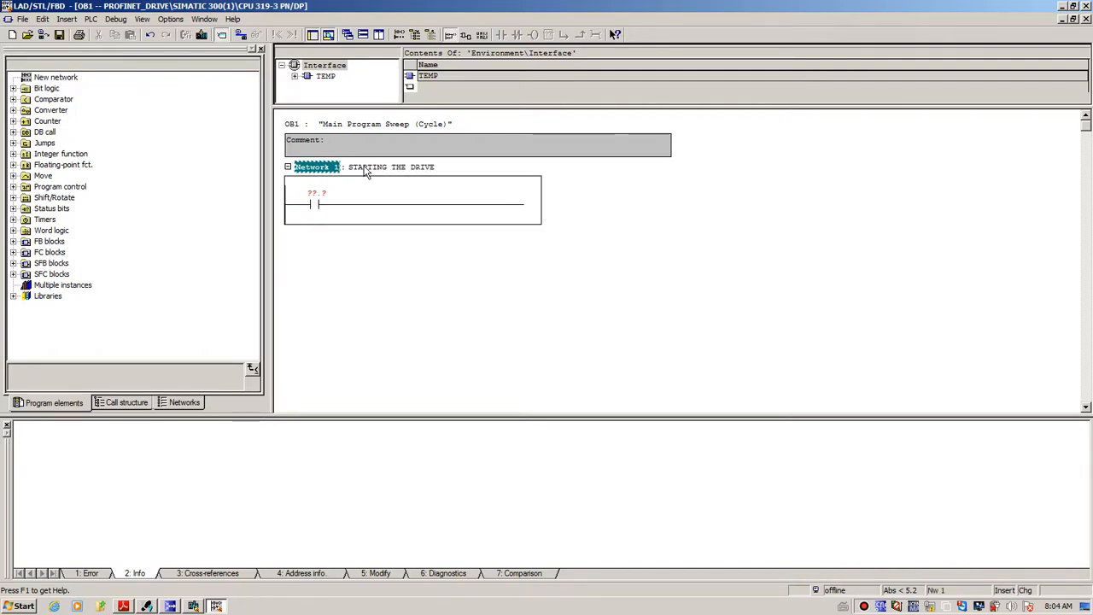
# Step: Assign address M0.0 to the Network 1 contact and insert a MOVE box after it
pyautogui.click(310, 193)
pyautogui.write('m0.0')
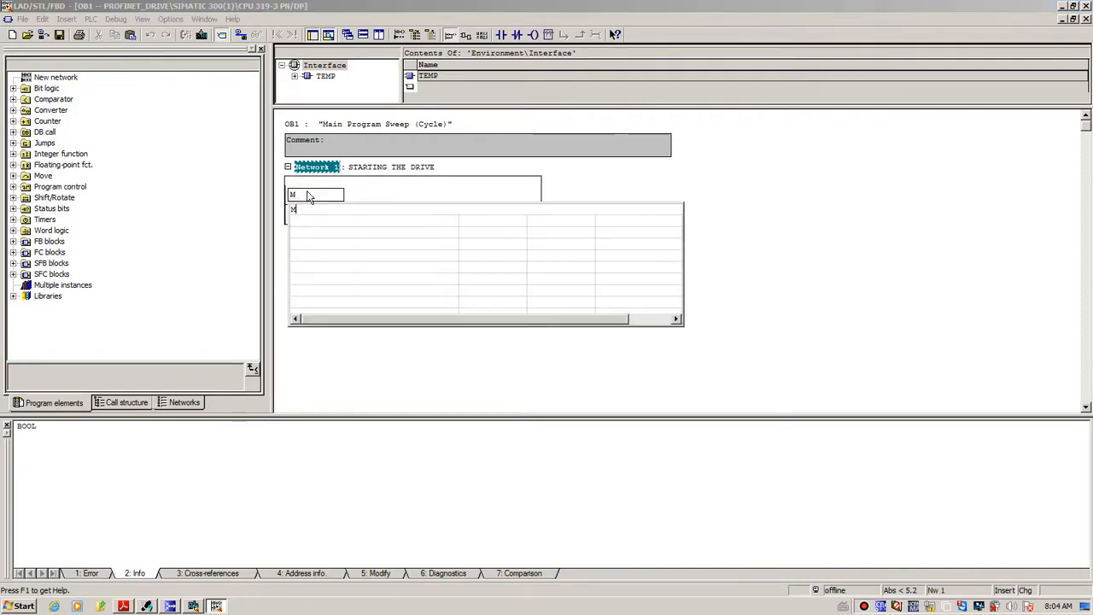
pyautogui.press('Return')
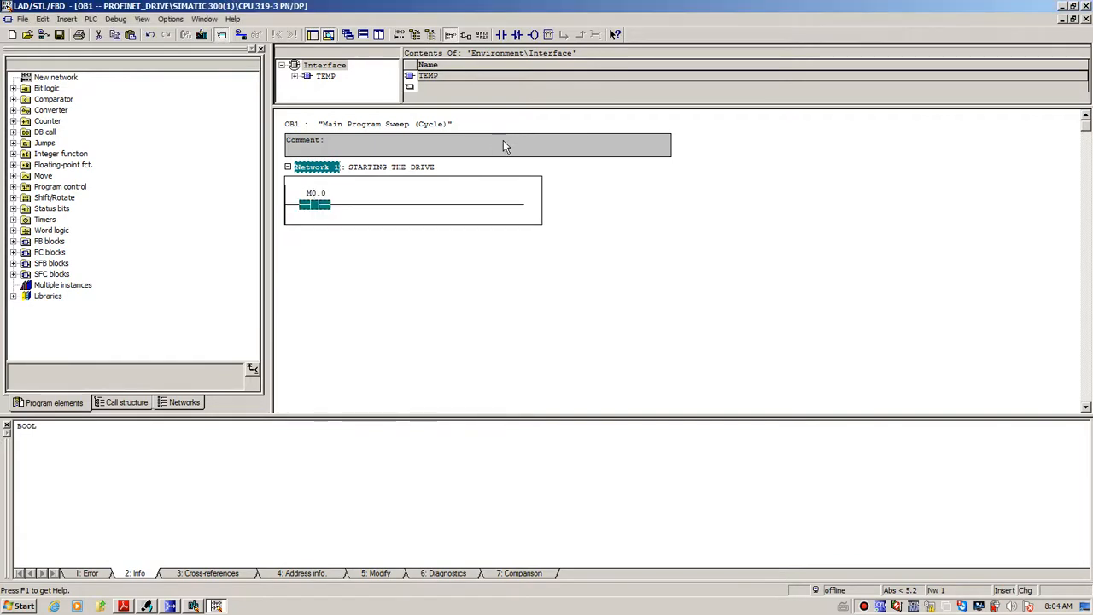
pyautogui.click(548, 34)
pyautogui.write('move')
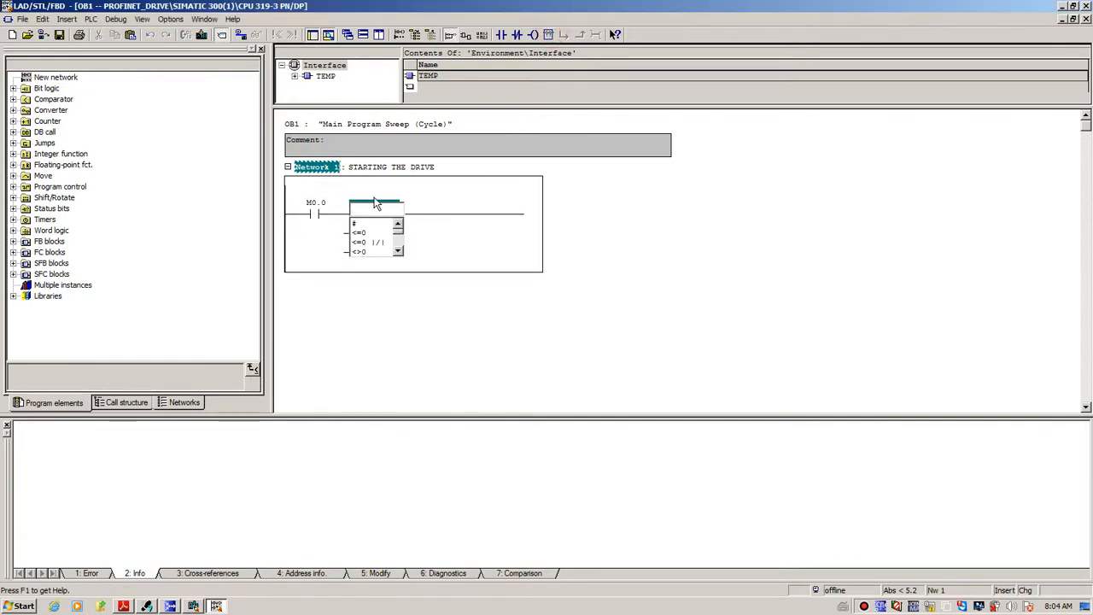
pyautogui.press('Return')
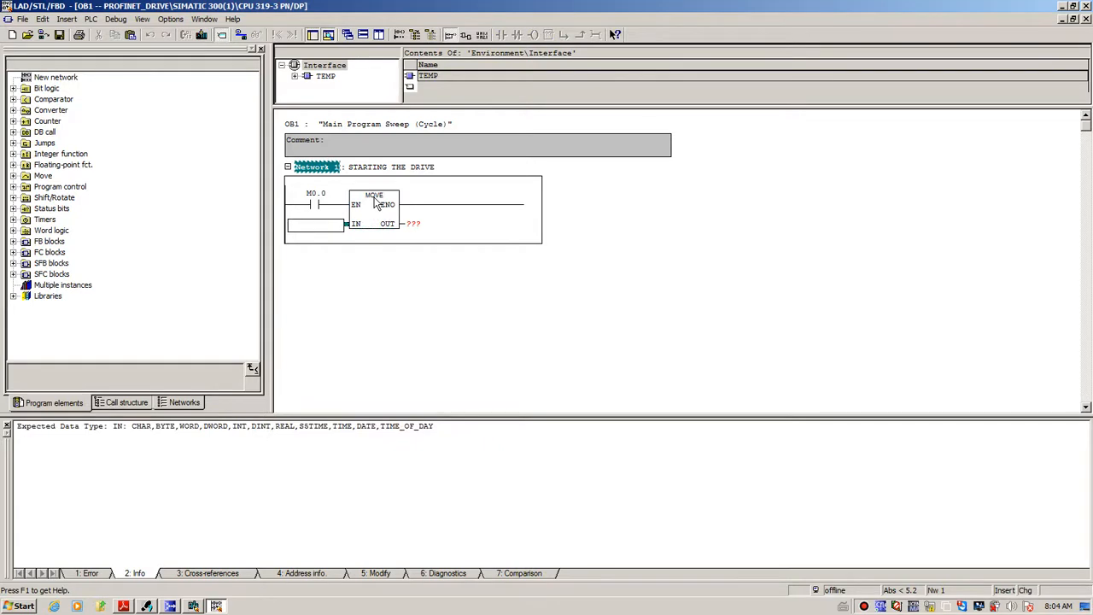
# Step: Set the Network 1 MOVE box's IN to W#16#47F and its OUT to PQW256
pyautogui.write('W')
pyautogui.press('capslock')
pyautogui.write('#')
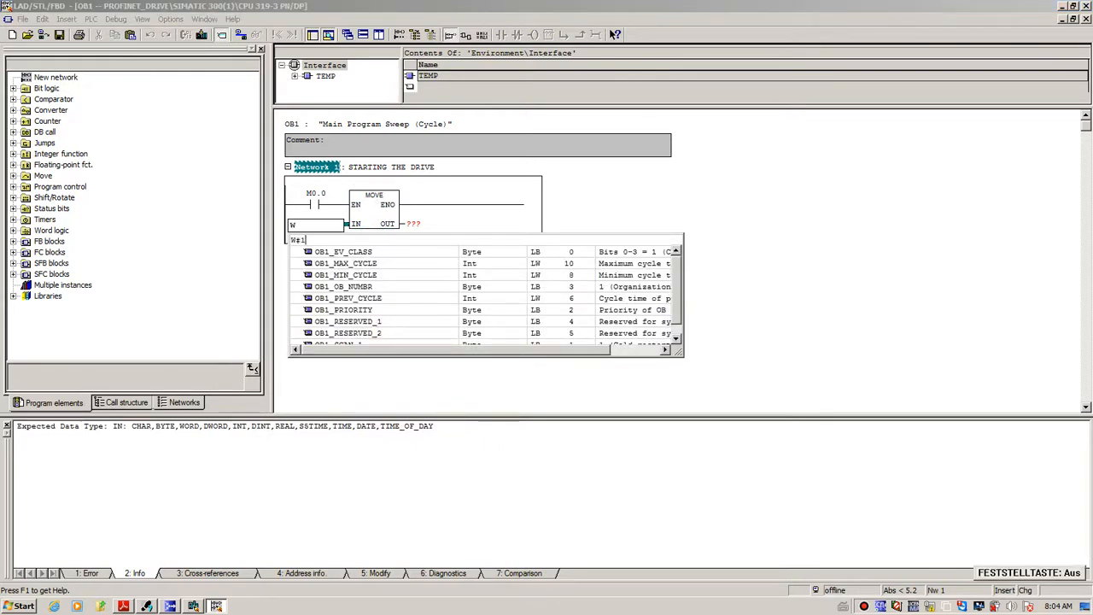
pyautogui.write('16#47F')
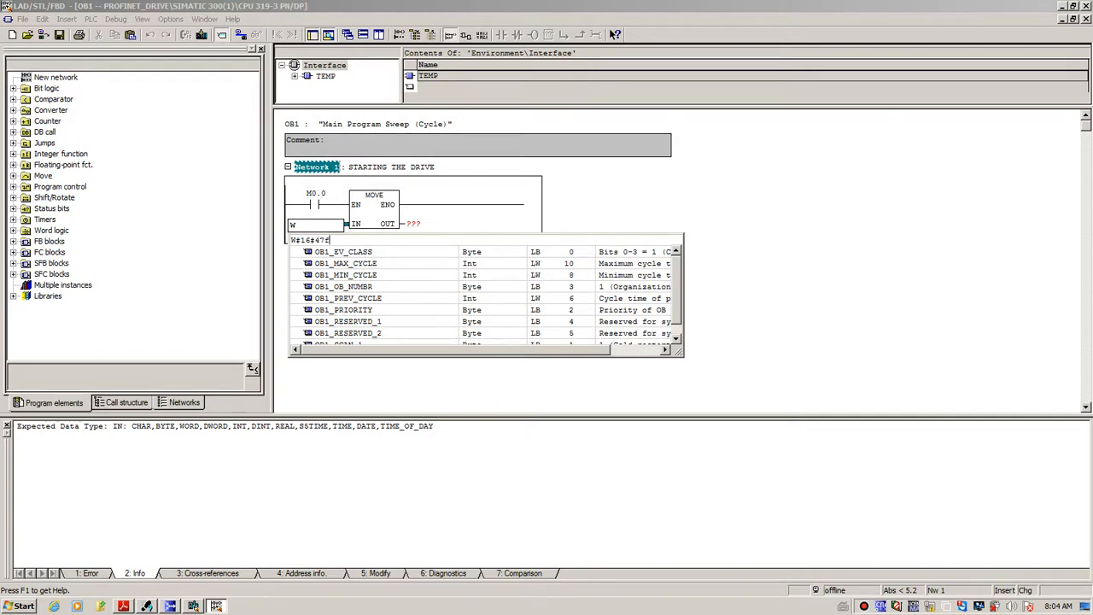
pyautogui.press('Return')
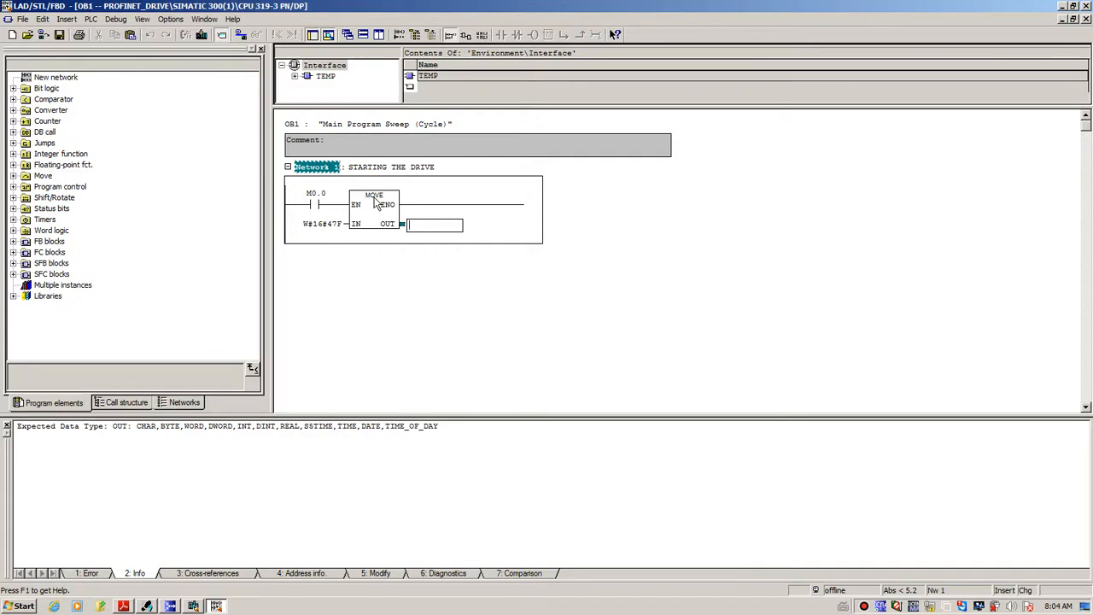
pyautogui.write('pqw2')
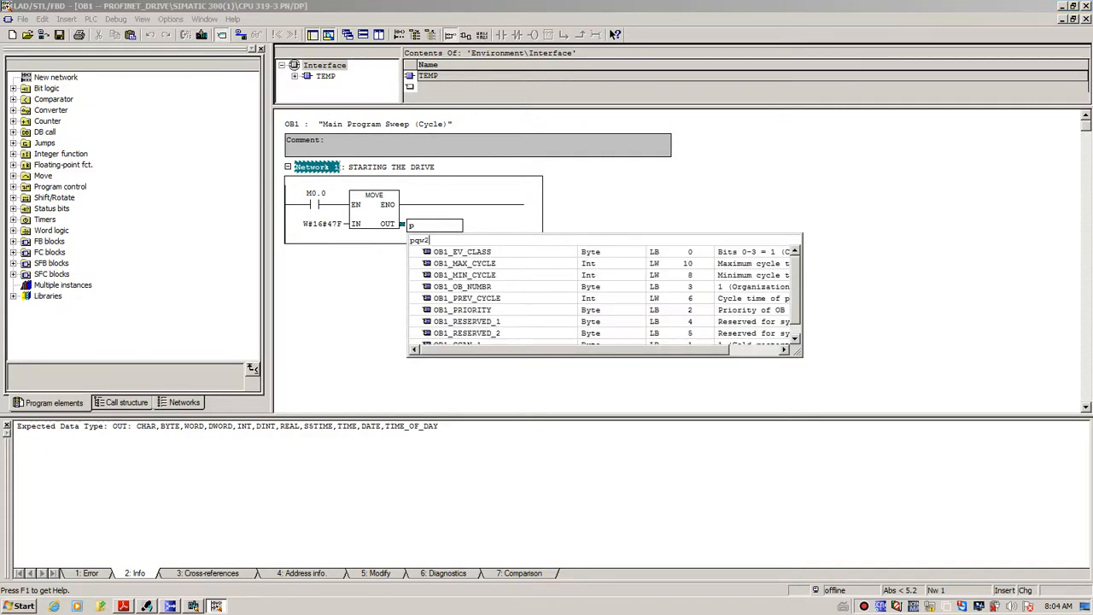
pyautogui.write('56')
pyautogui.press('Return')
pyautogui.click(437, 243)
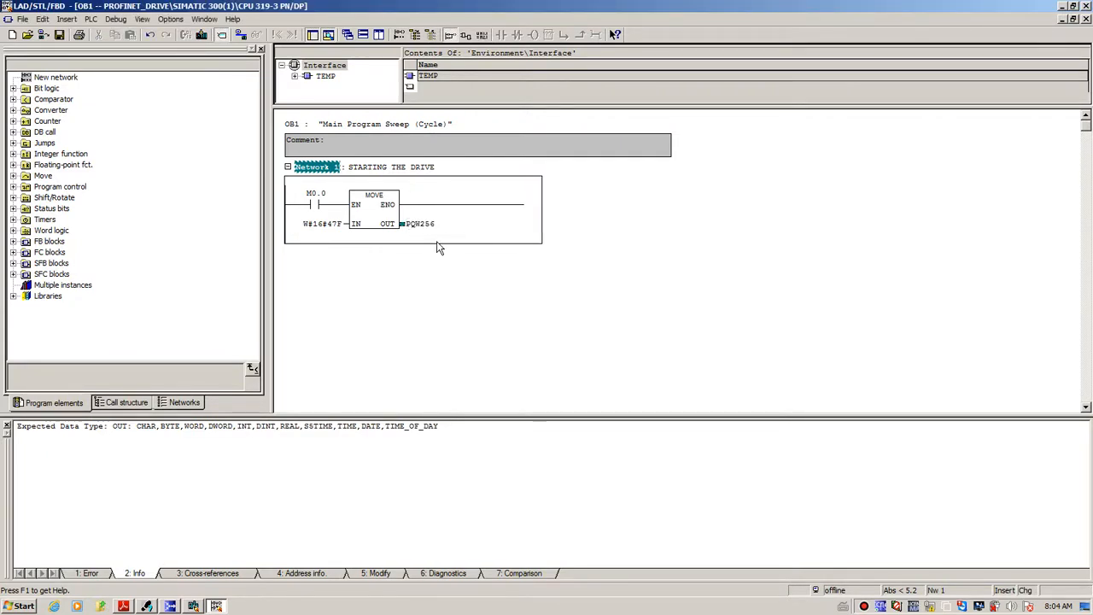
# Step: Switch to HW Config, dismiss the CHARLIE properties, check Standard telegram 1's input and output addresses, and return to the LAD editor
pyautogui.click(197, 605)
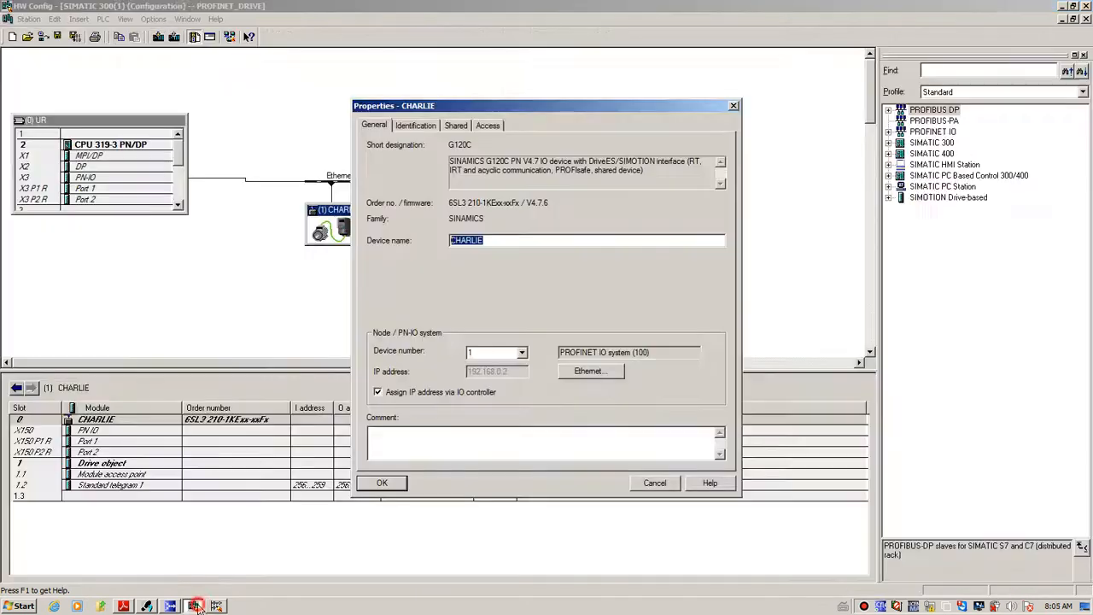
pyautogui.click(655, 483)
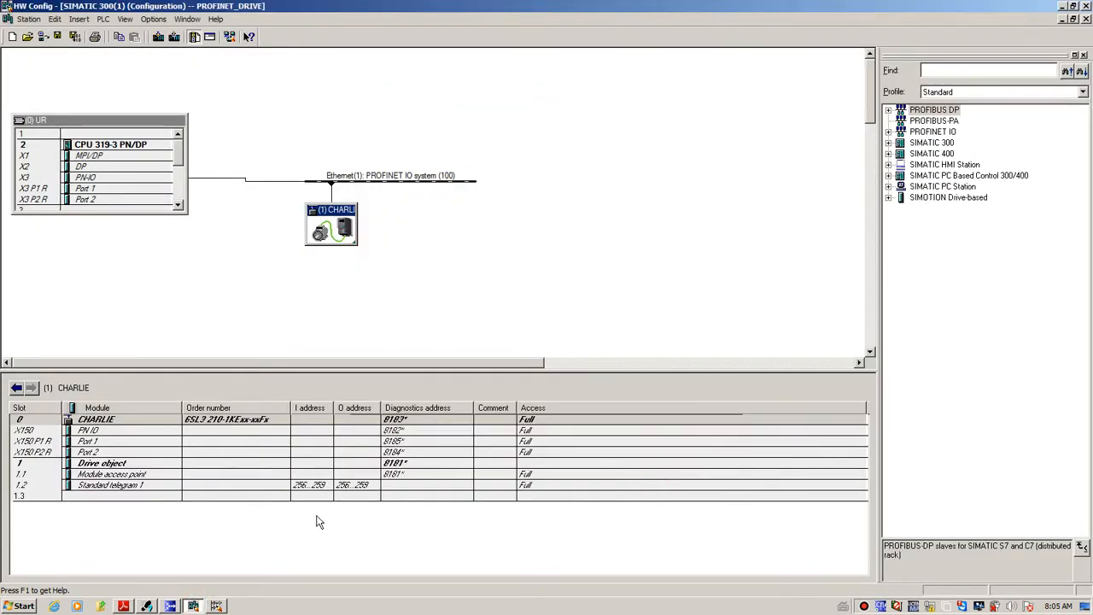
pyautogui.click(303, 486)
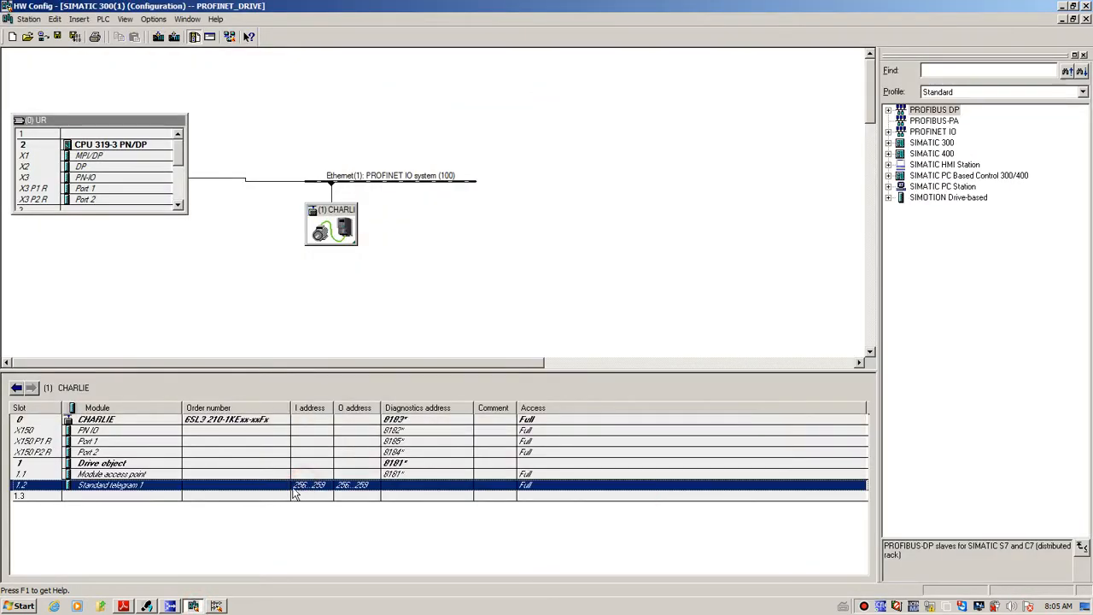
pyautogui.click(218, 605)
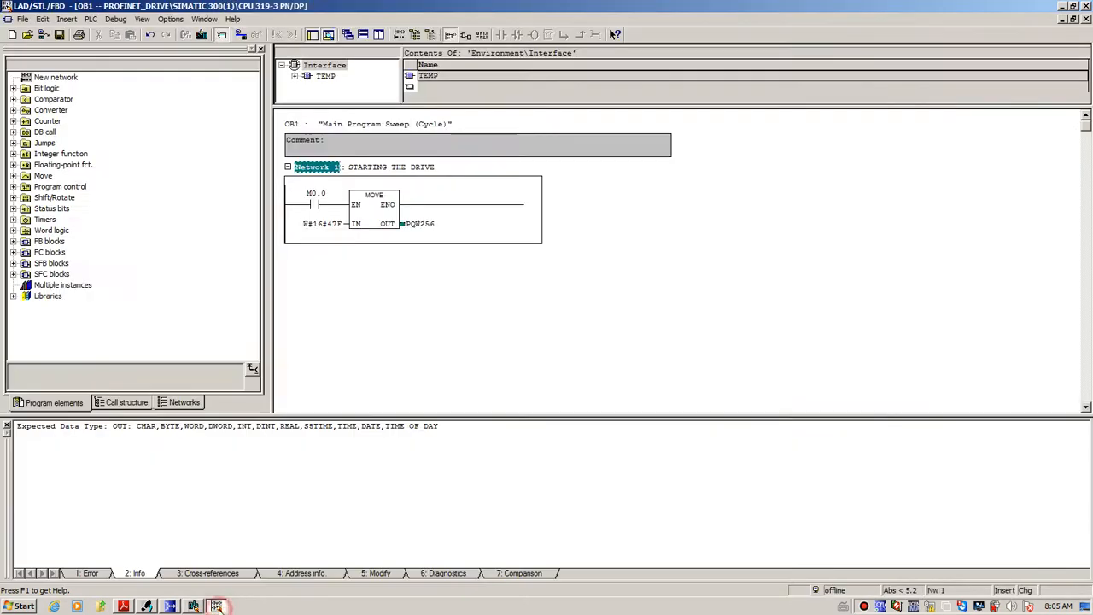
# Step: Assign the symbol "start" to address M0.0 of the Network 1 contact
pyautogui.rightClick(316, 195)
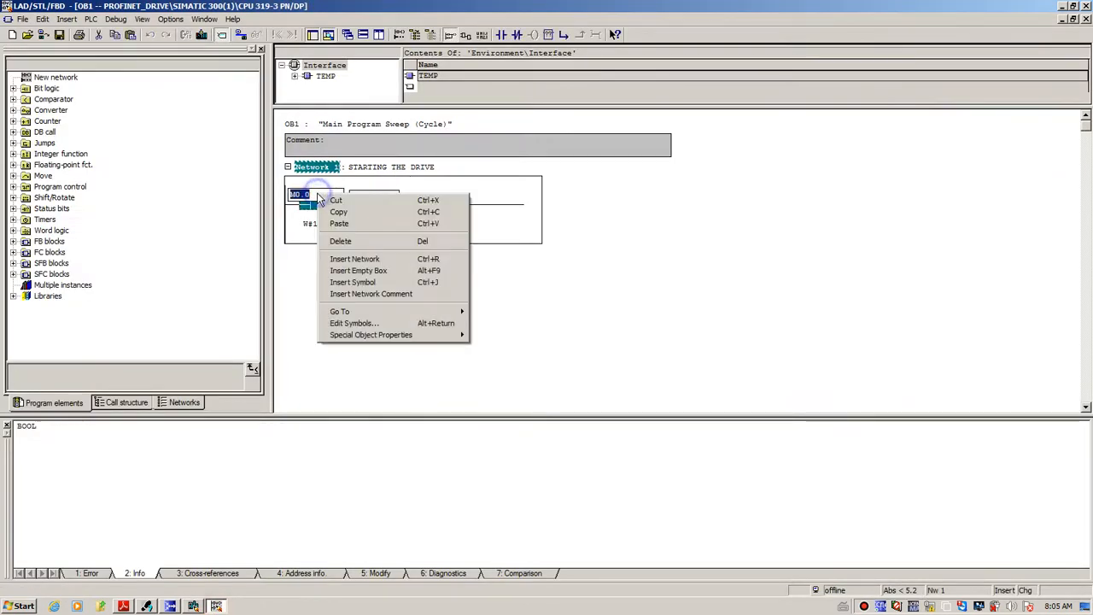
pyautogui.click(354, 323)
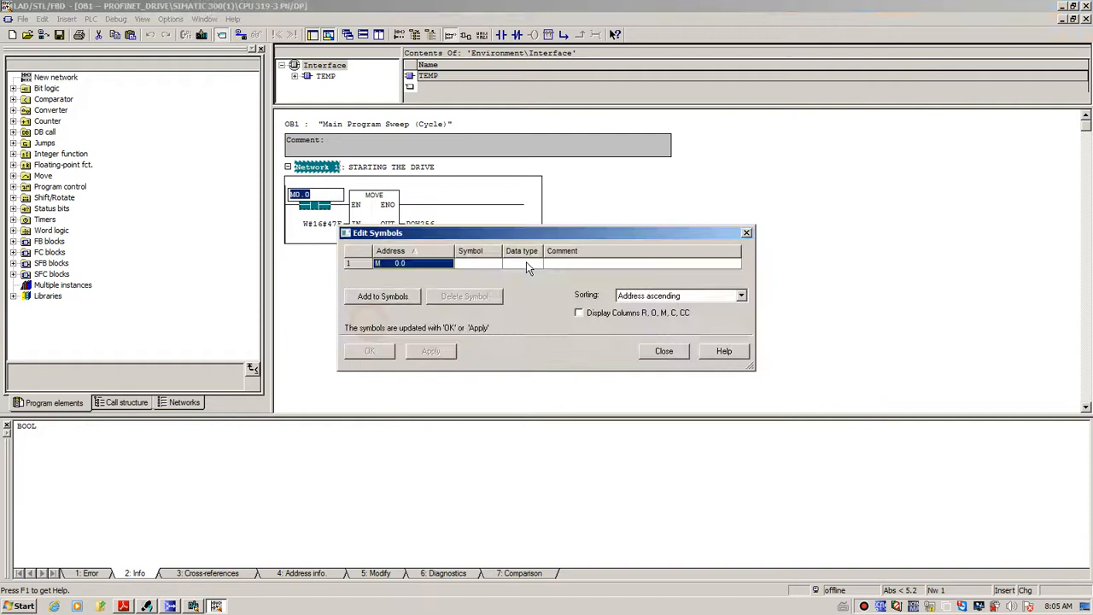
pyautogui.click(476, 262)
pyautogui.write('start')
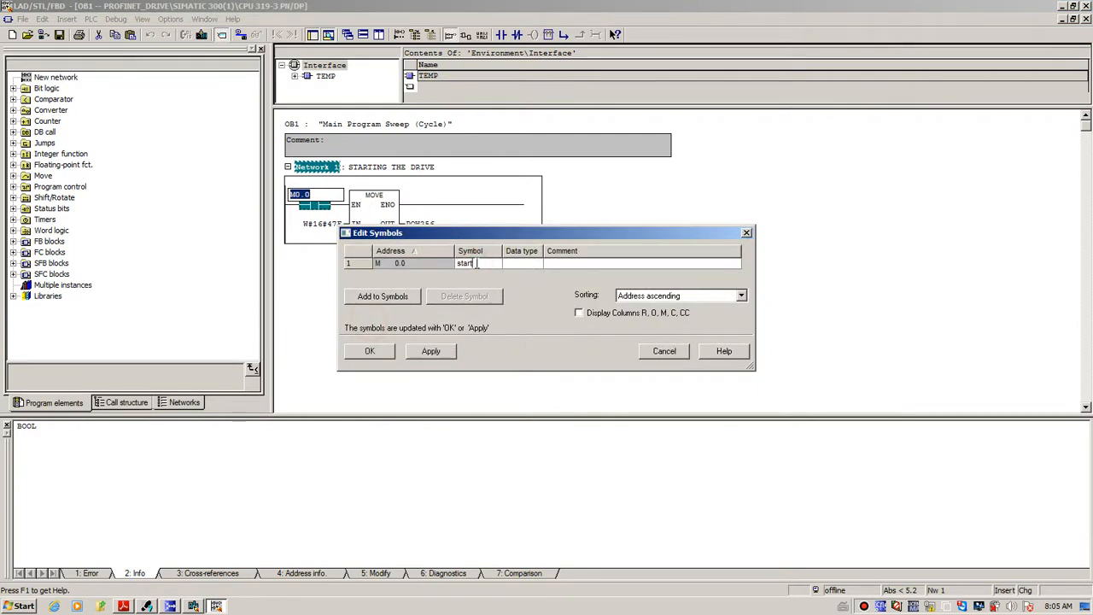
pyautogui.press('Return')
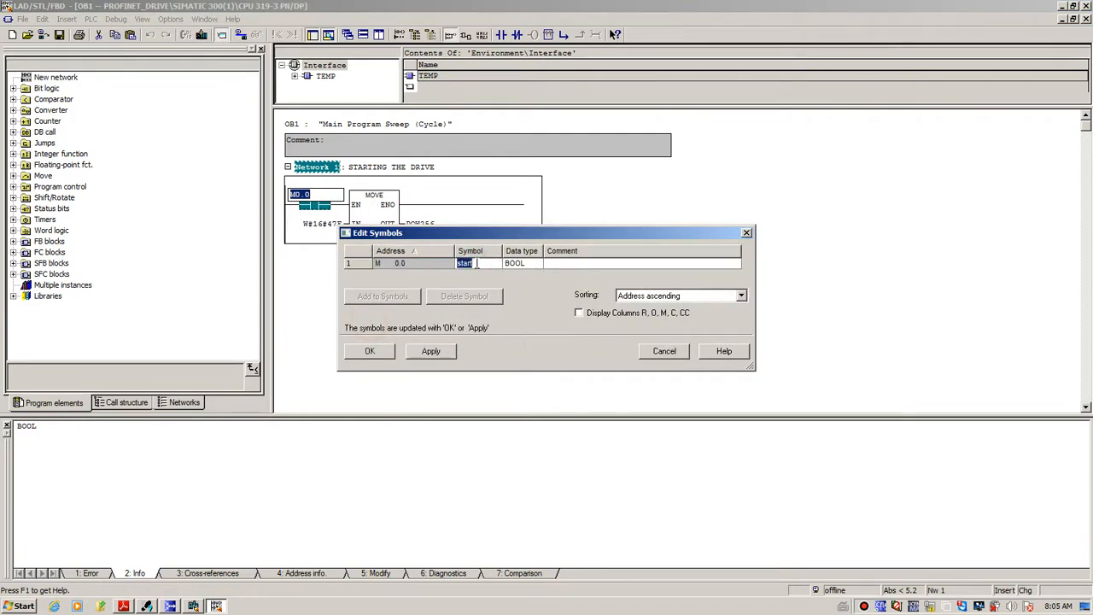
pyautogui.click(368, 350)
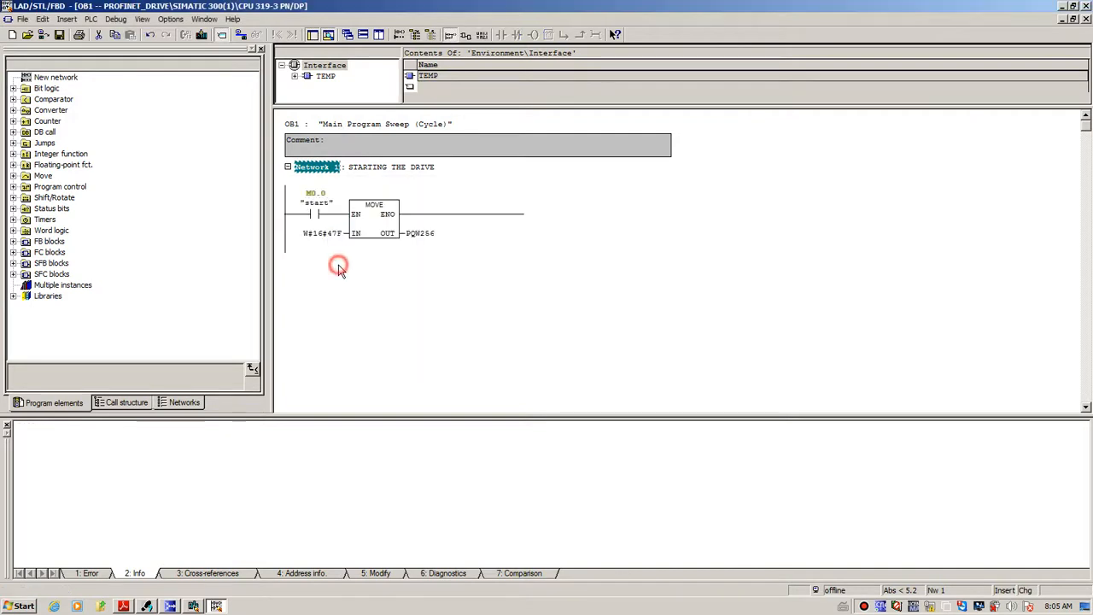
# Step: Insert two new networks below Network 1 and title Network 2 "STOPPING THE MOTOR"
pyautogui.hotkey('ctrl', 'r')
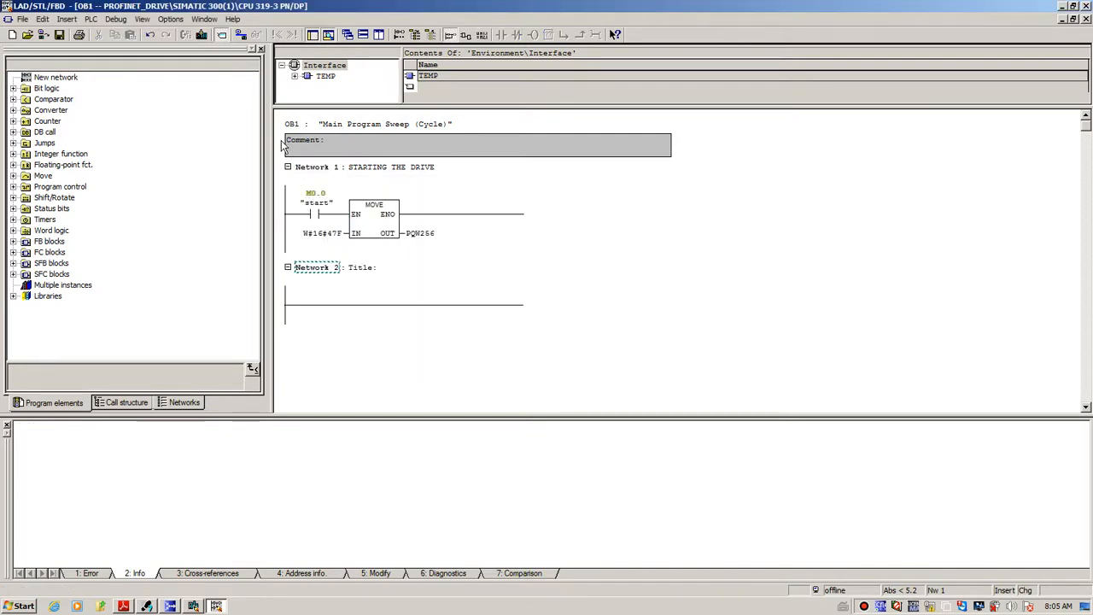
pyautogui.hotkey('ctrl', 'r')
pyautogui.click(358, 268)
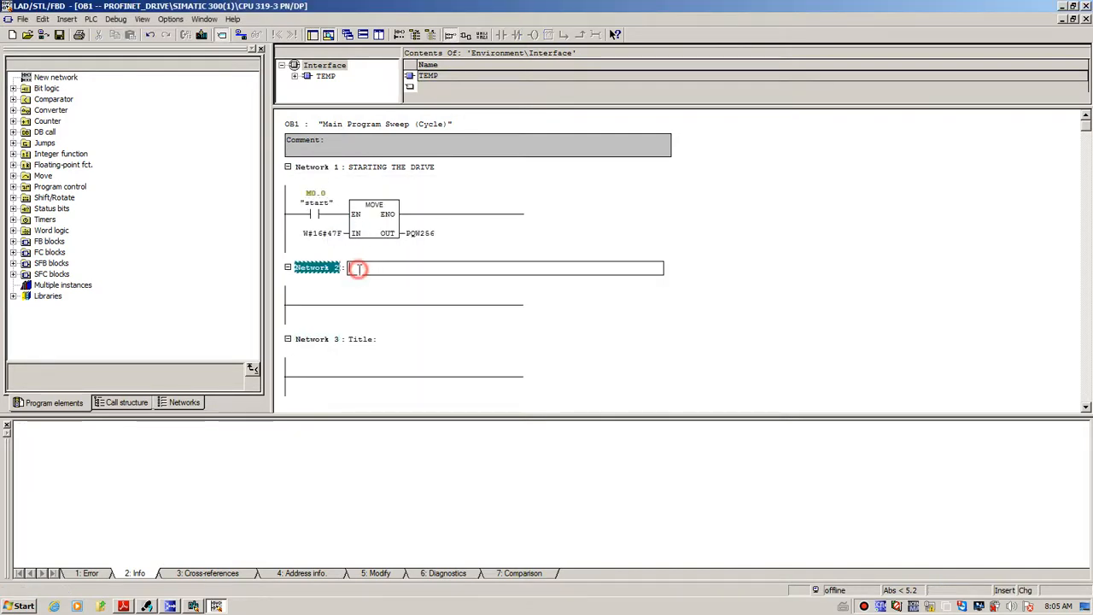
pyautogui.write('stop')
pyautogui.press('BackSpace')
pyautogui.press('BackSpace')
pyautogui.press('BackSpace')
pyautogui.press('BackSpace')
pyautogui.press('capslock')
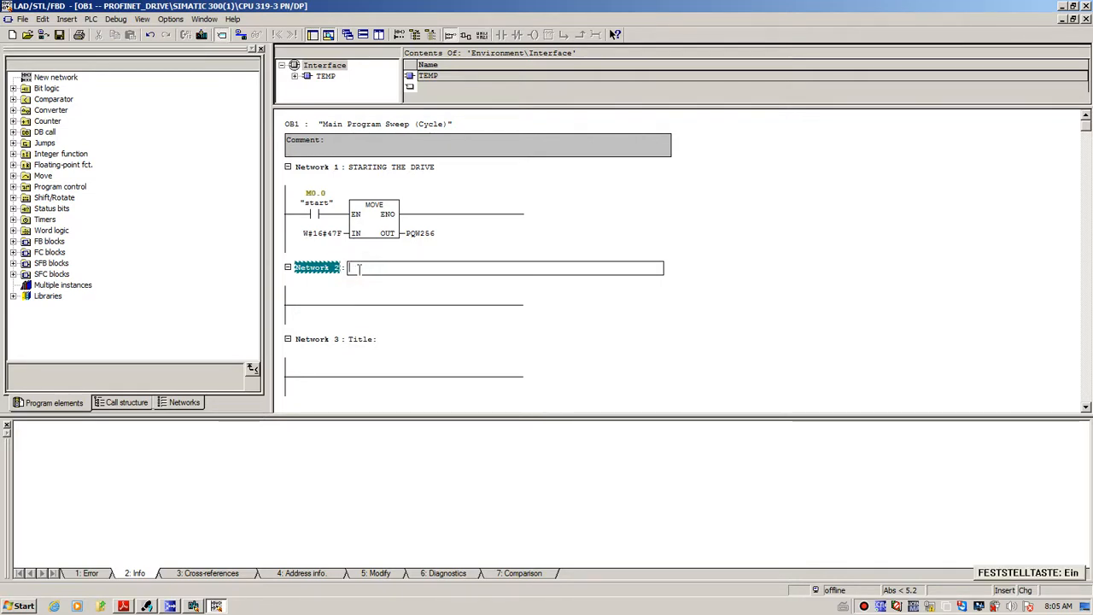
pyautogui.write('STOPP')
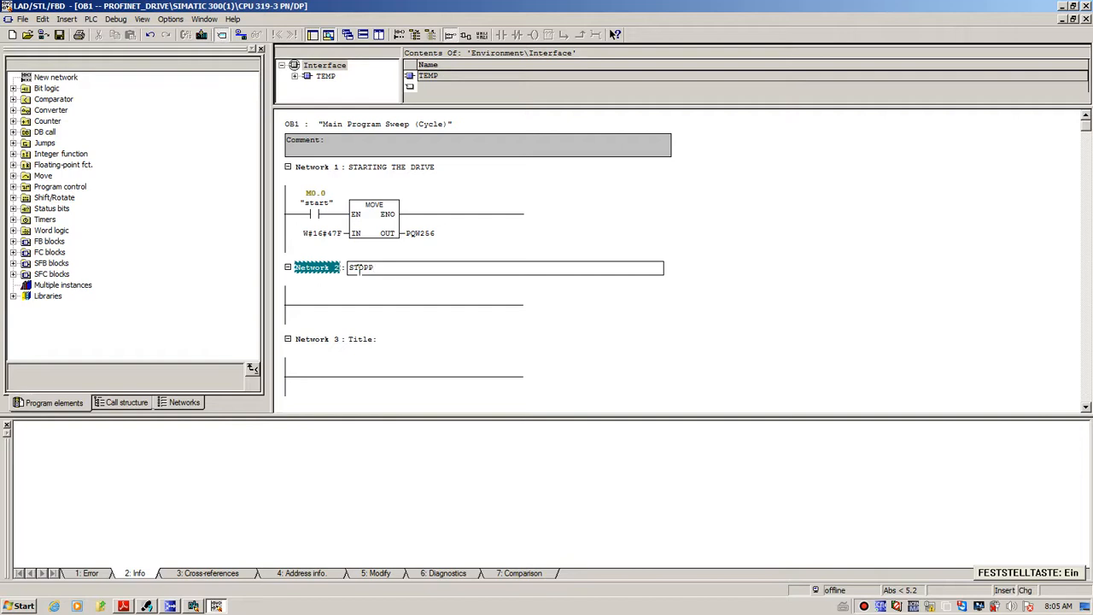
pyautogui.write('ING THE MOTO')
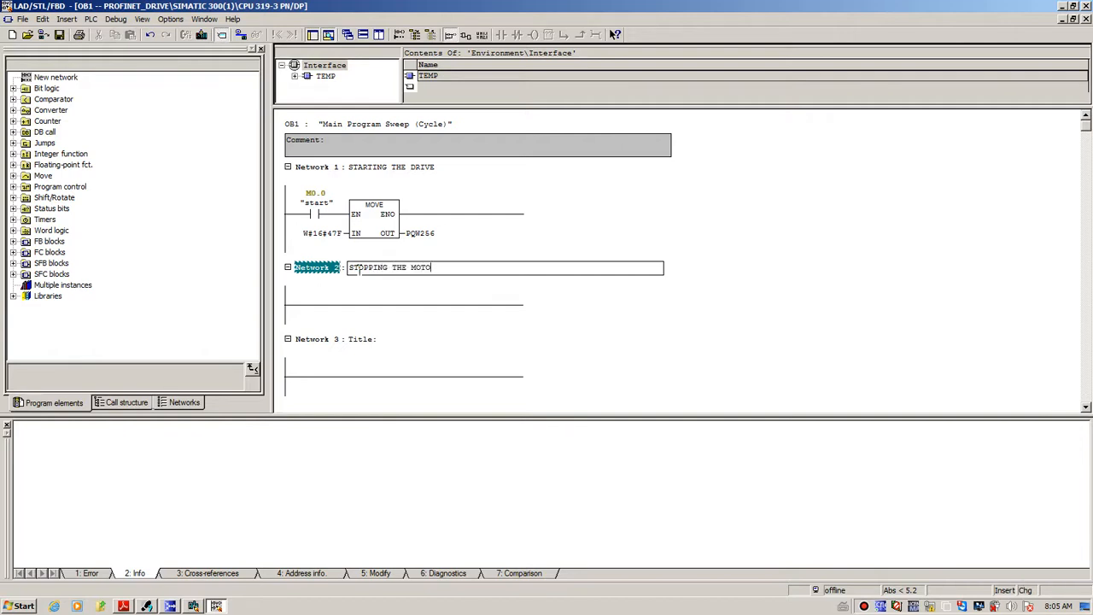
pyautogui.write('R')
pyautogui.press('Return')
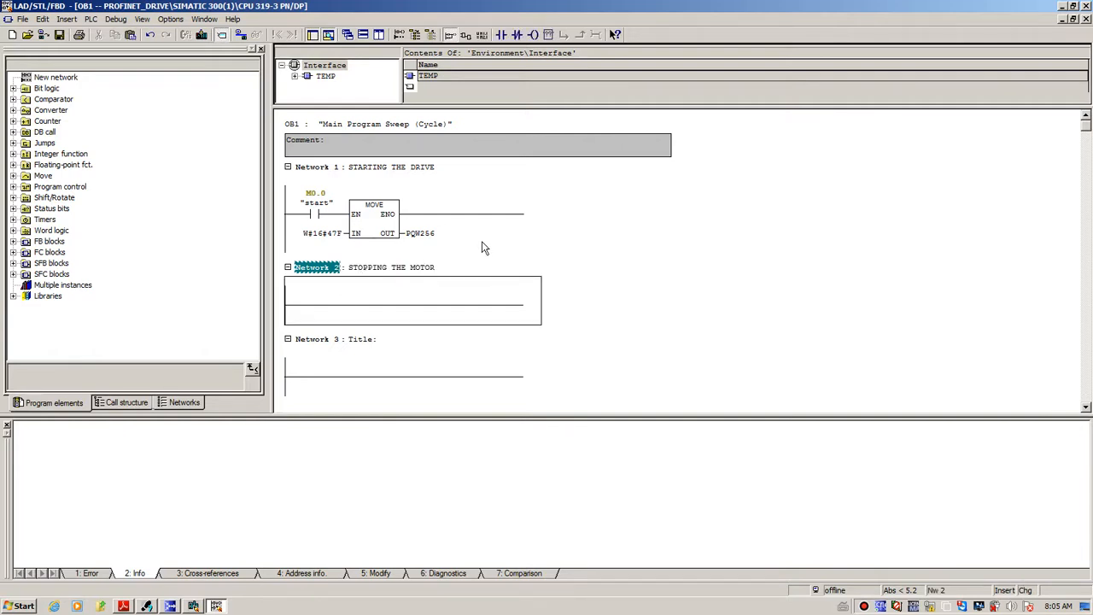
# Step: Copy the contact and MOVE box from Network 1 into Network 2
pyautogui.moveTo(483, 243); pyautogui.dragTo(278, 214)
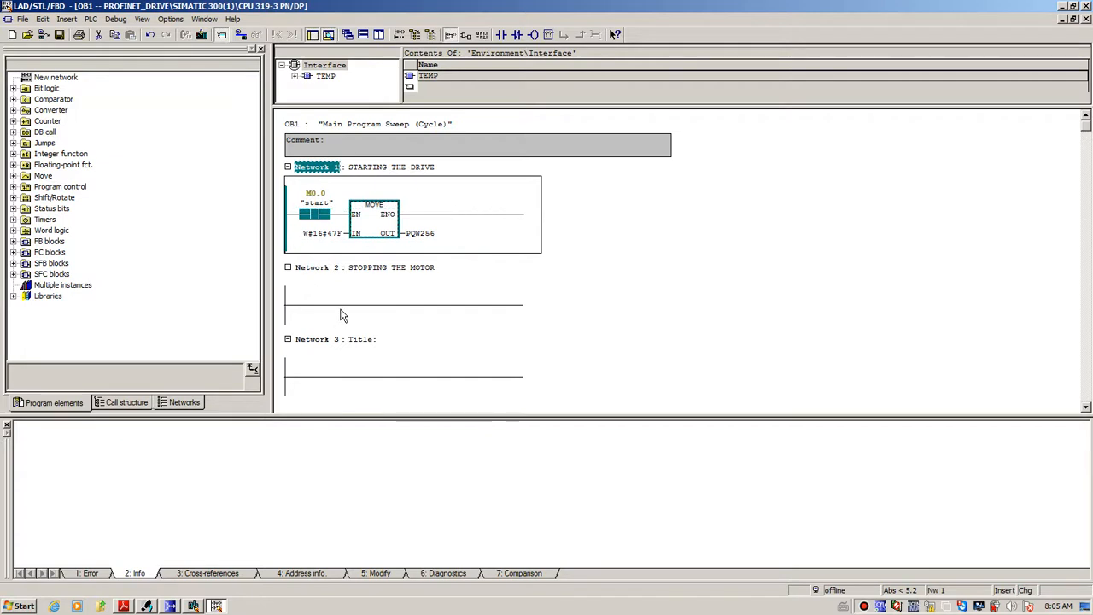
pyautogui.click(340, 309)
pyautogui.hotkey('ctrl', 'v')
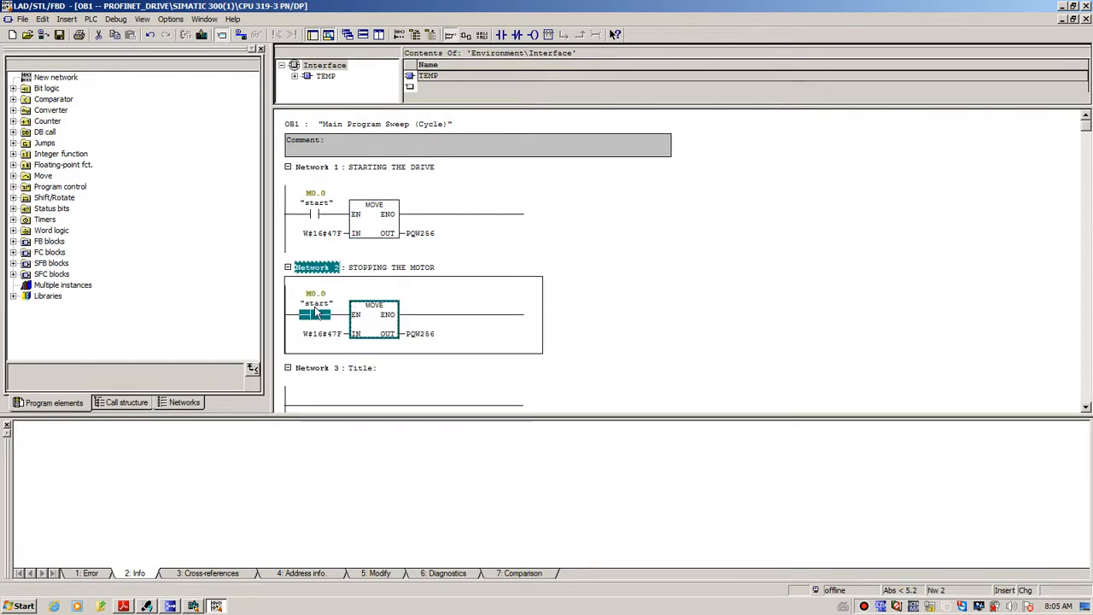
# Step: Change the address of the Network 2 contact to M0.1
pyautogui.click(316, 313)
pyautogui.rightClick(318, 301)
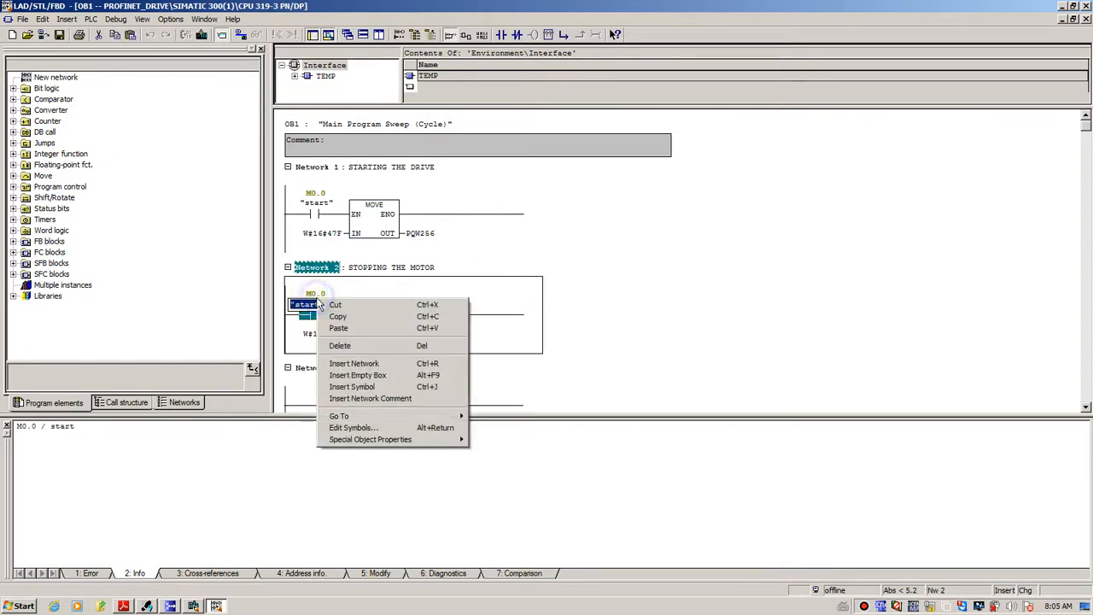
pyautogui.click(350, 428)
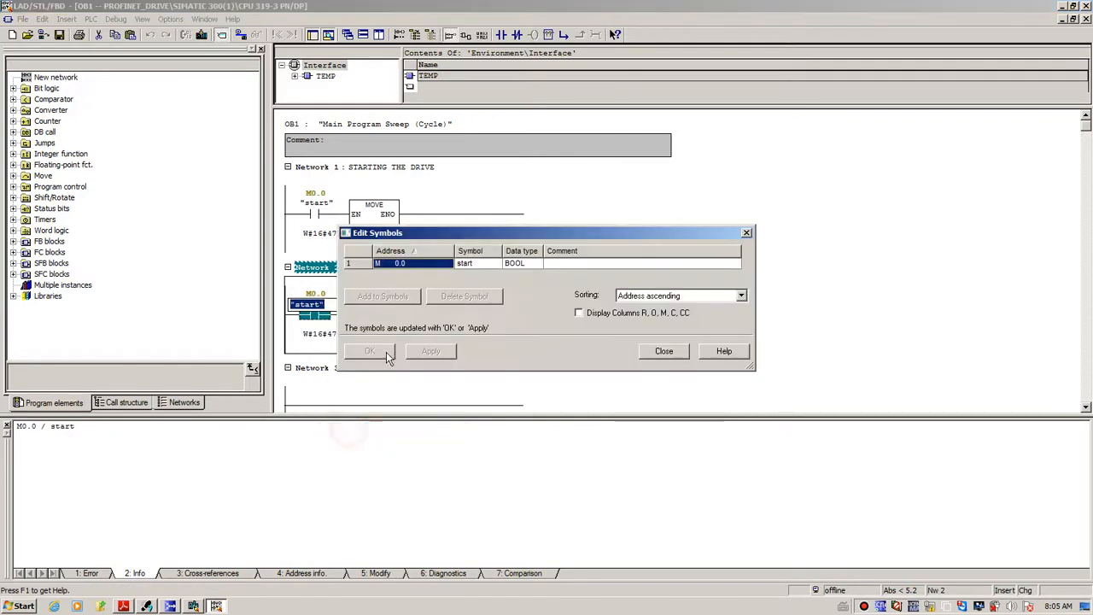
pyautogui.click(663, 351)
pyautogui.write('M0.1')
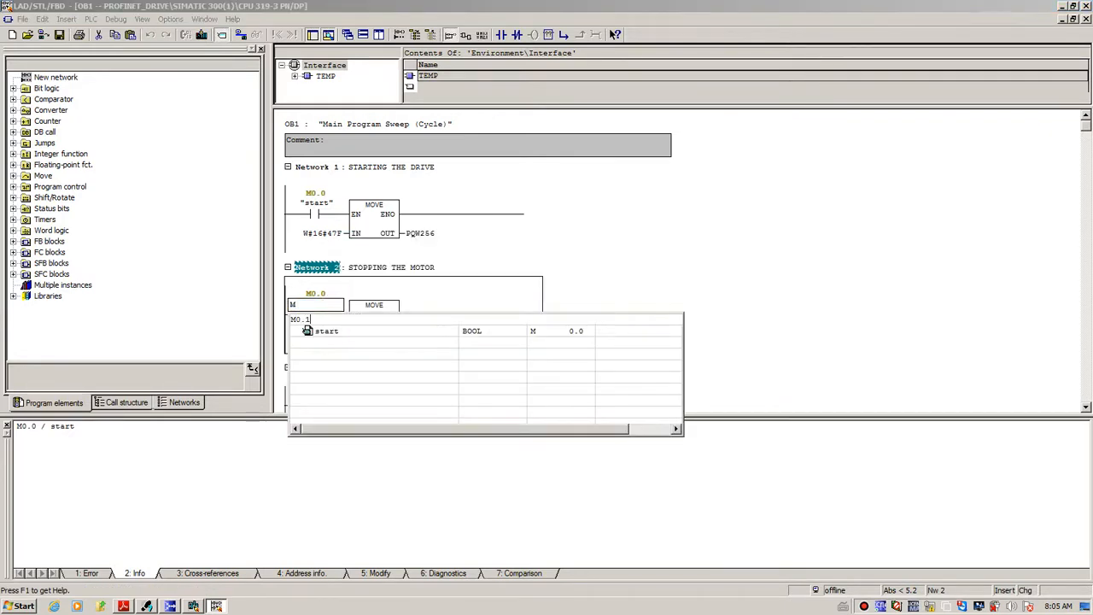
pyautogui.press('Return')
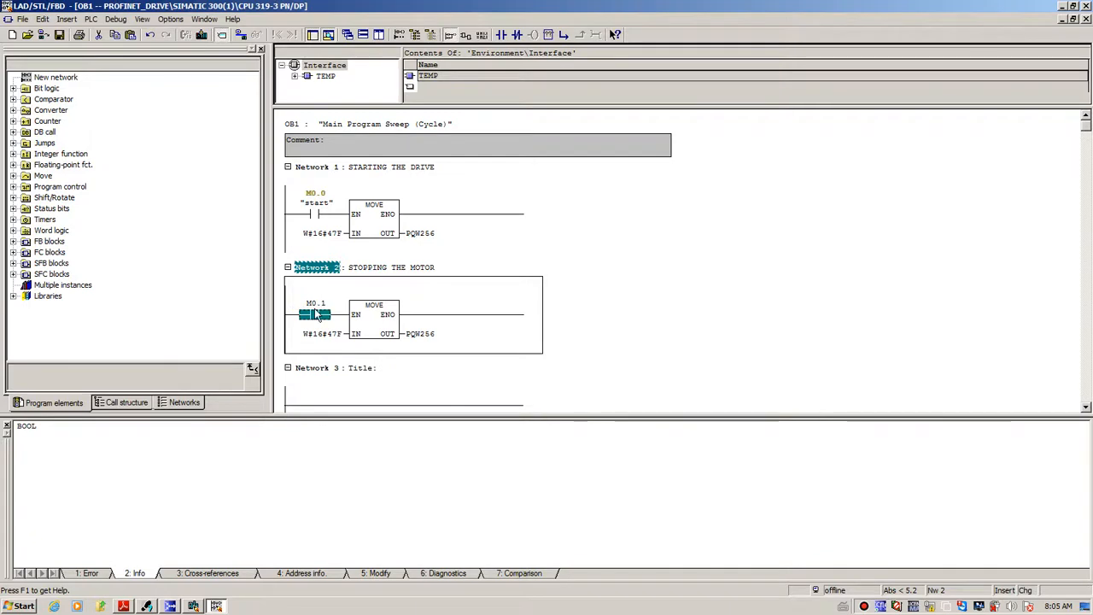
# Step: Assign the symbol "STOP" to address M0.1 of the Network 2 contact
pyautogui.rightClick(314, 312)
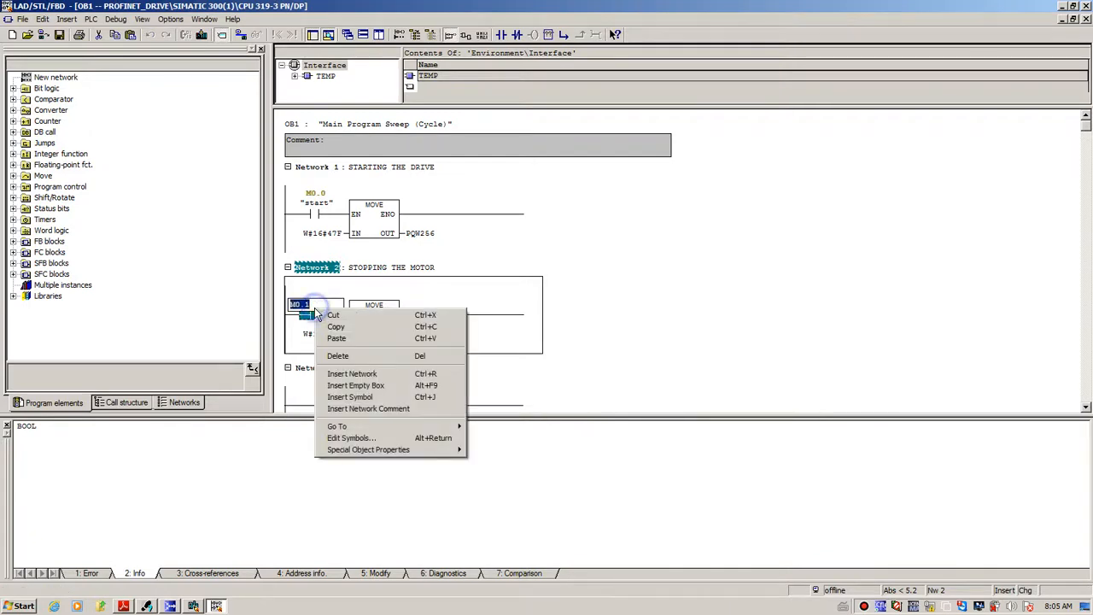
pyautogui.click(367, 438)
pyautogui.click(484, 264)
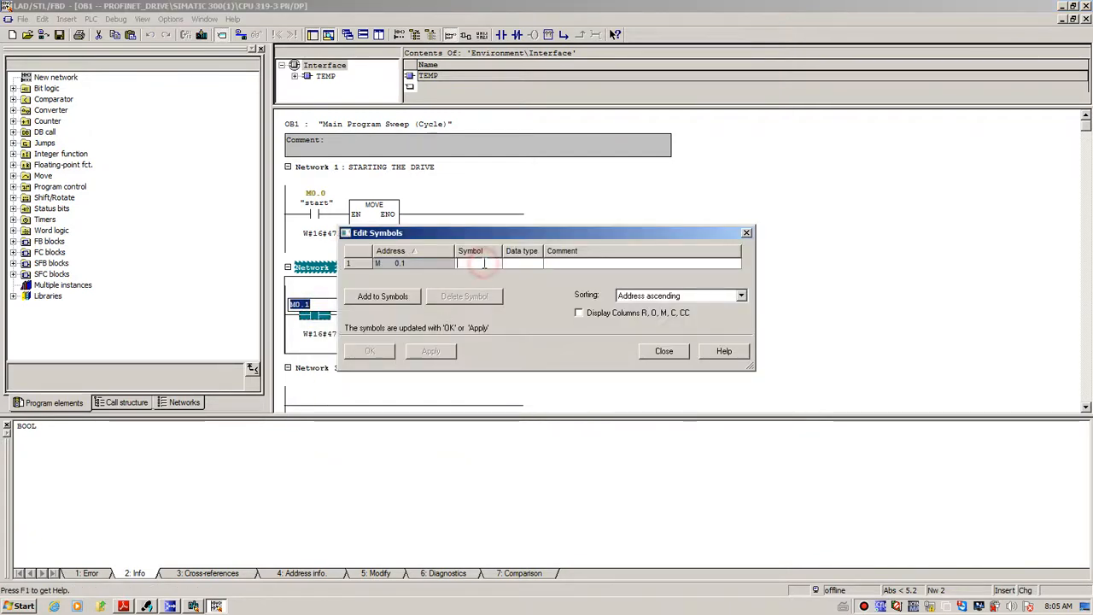
pyautogui.write('STOP')
pyautogui.press('Return')
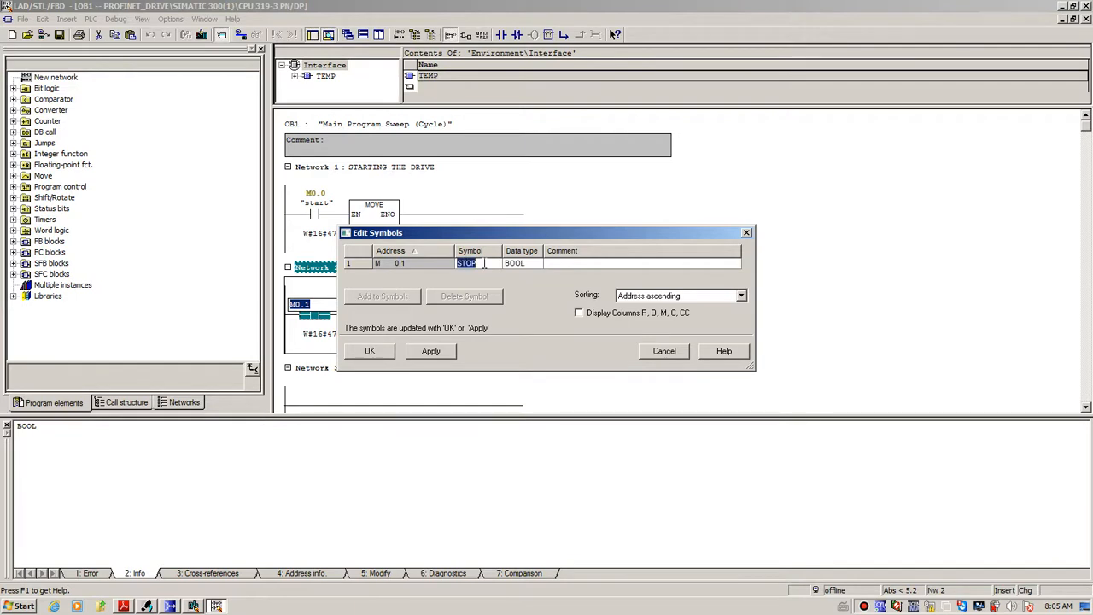
pyautogui.click(370, 351)
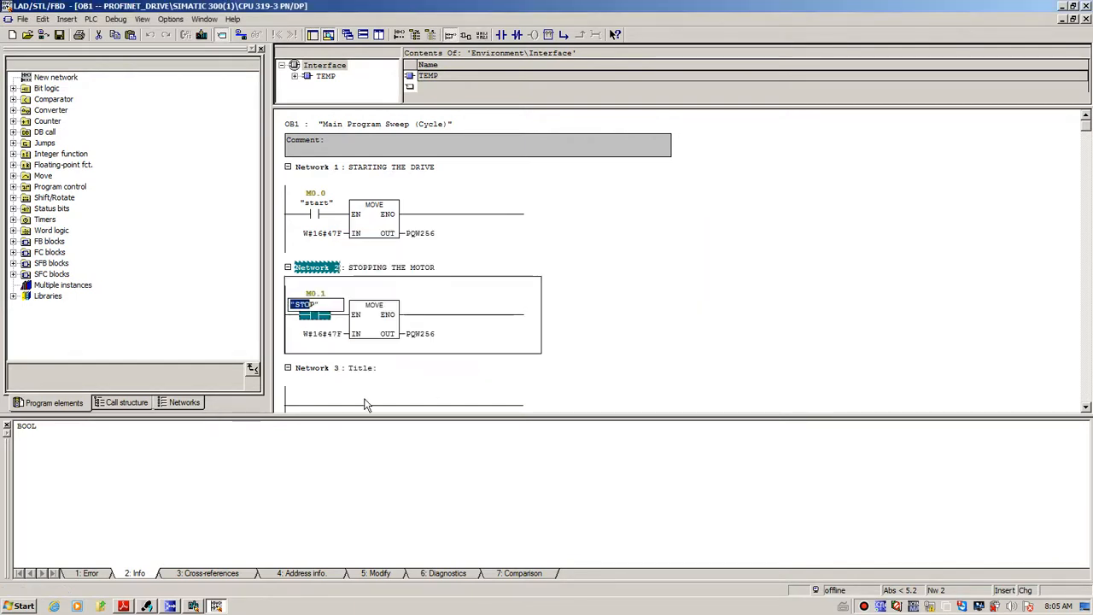
pyautogui.click(364, 401)
pyautogui.click(360, 367)
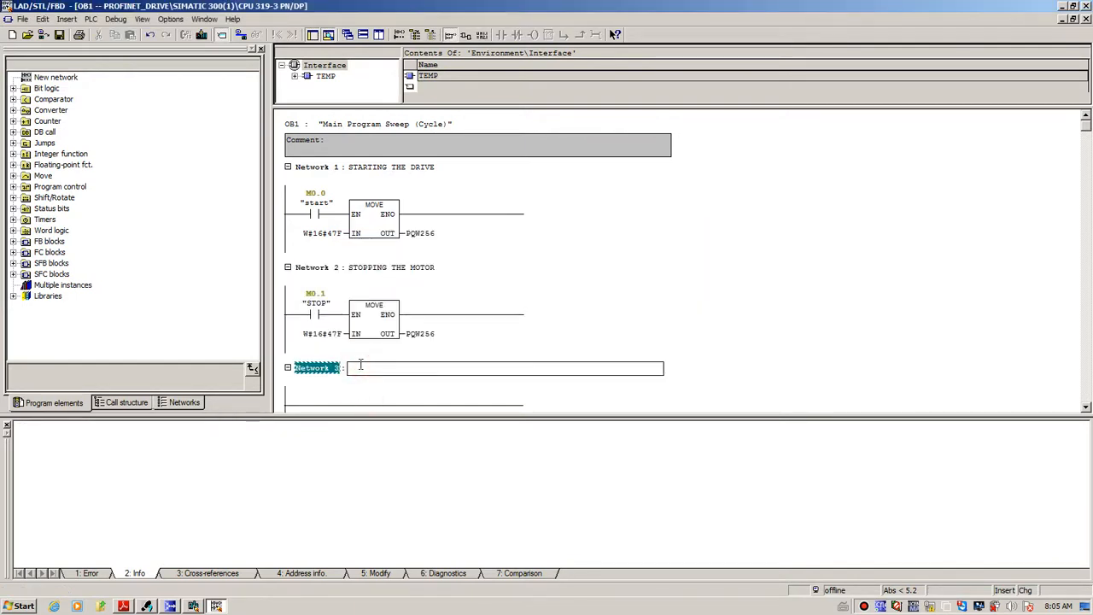
# Step: Set the IN value of the Network 2 MOVE box to W#16#47E
pyautogui.click(330, 335)
pyautogui.click(326, 336)
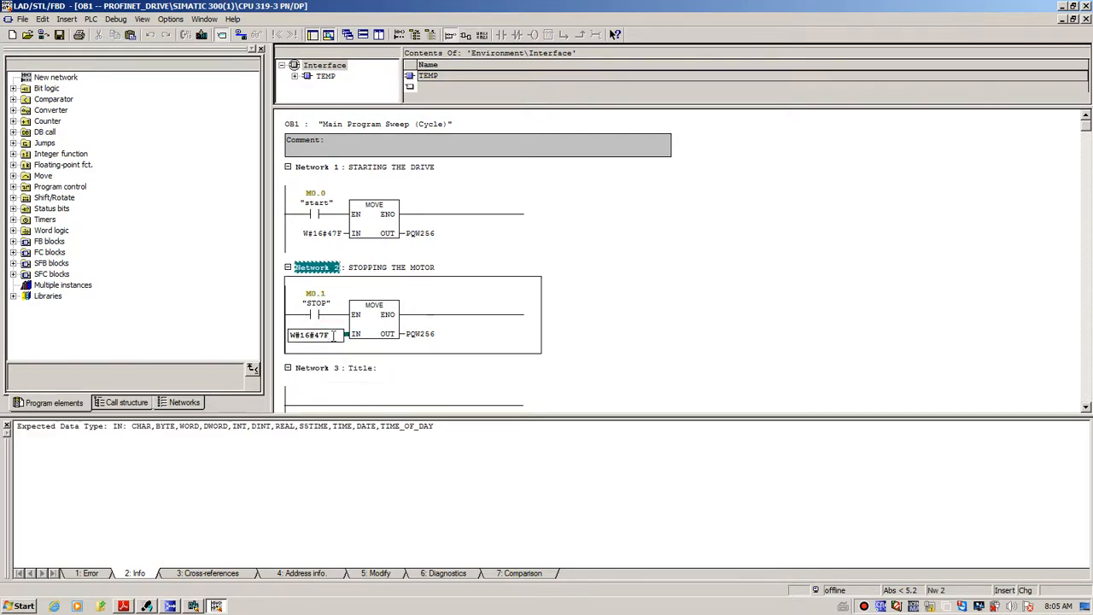
pyautogui.press('BackSpace')
pyautogui.write('E')
pyautogui.press('Return')
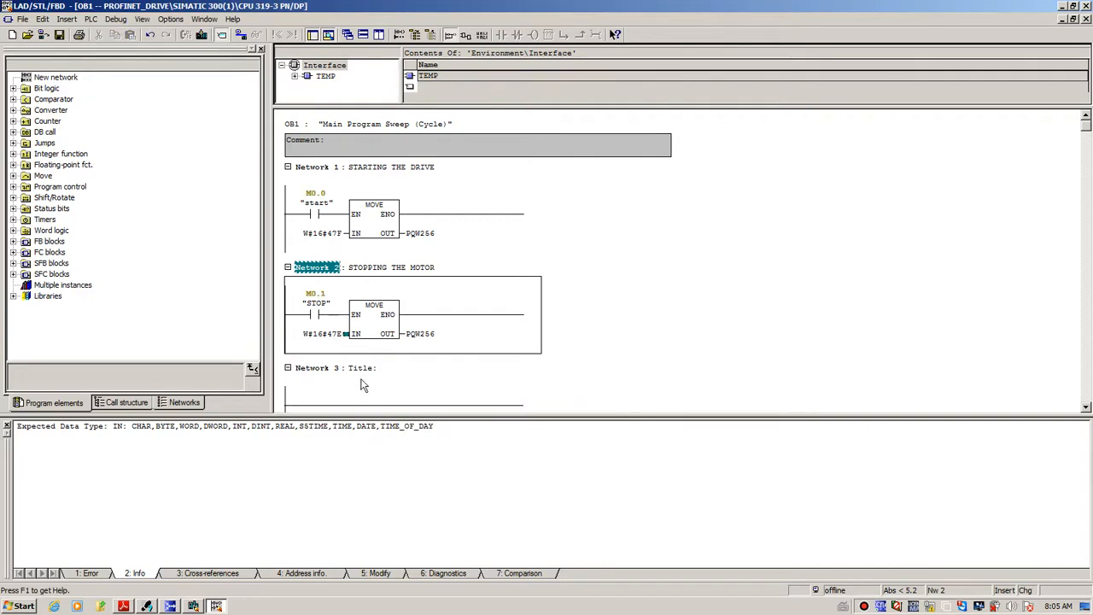
# Step: Check the control word bit table in the G120 Comms.pdf manual in Adobe Reader, then return to the OB1 ladder program
pyautogui.doubleClick(321, 234)
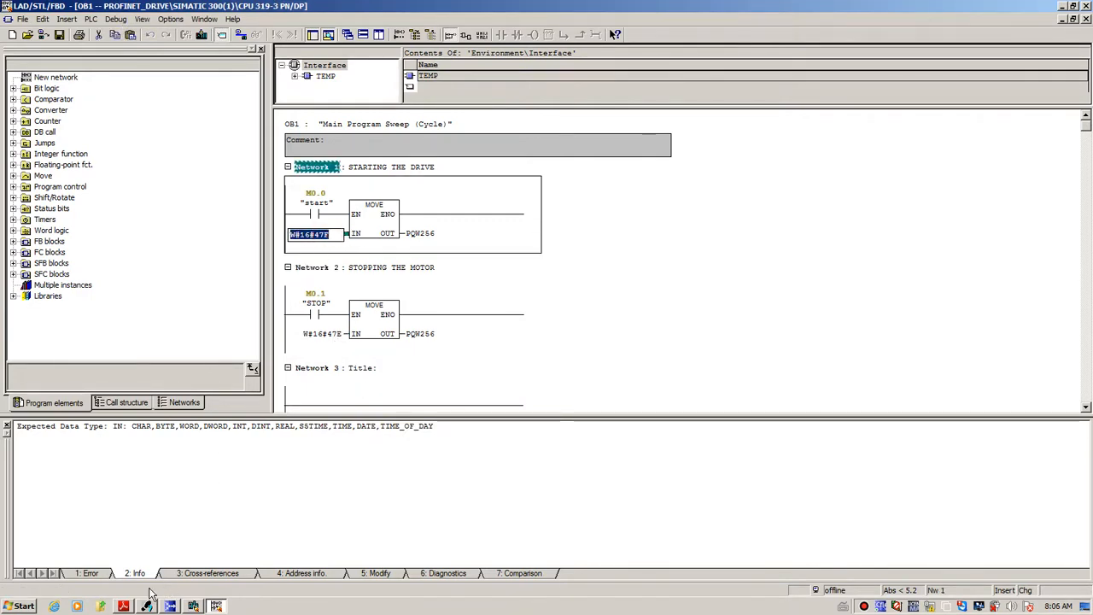
pyautogui.click(124, 607)
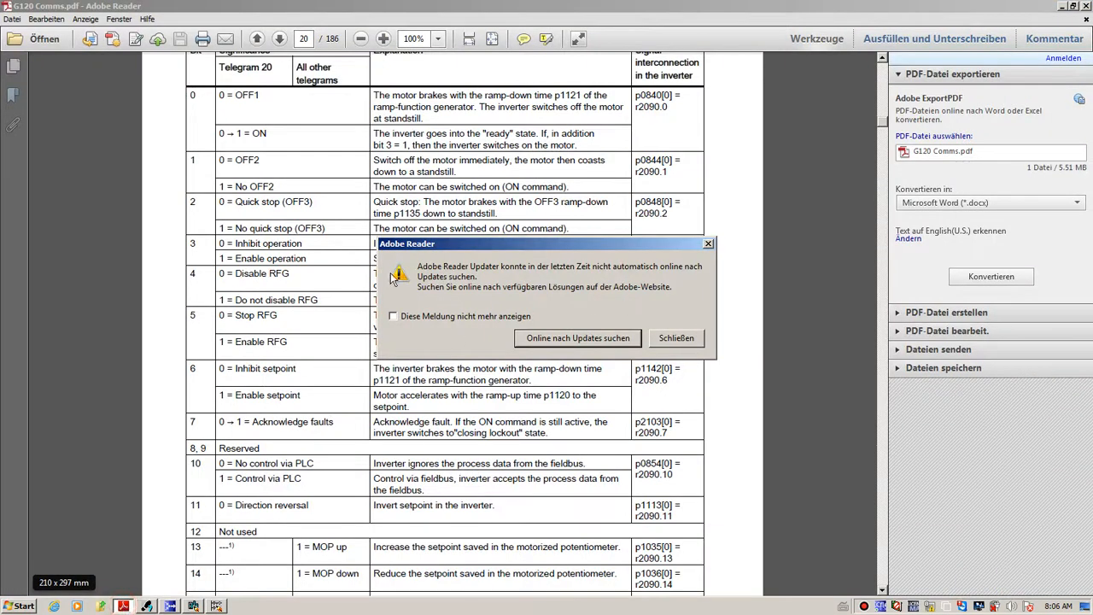
pyautogui.click(708, 244)
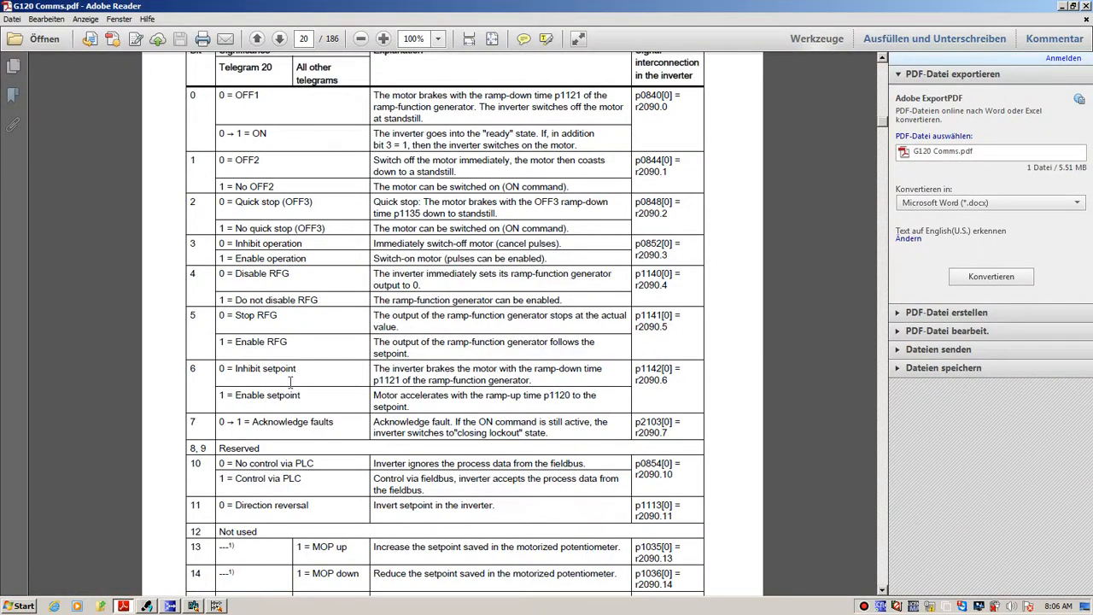
pyautogui.click(1064, 7)
# Step: Paste the copied contact and MOVE box into Network 3 and change the contact's address to M0.2
pyautogui.click(330, 393)
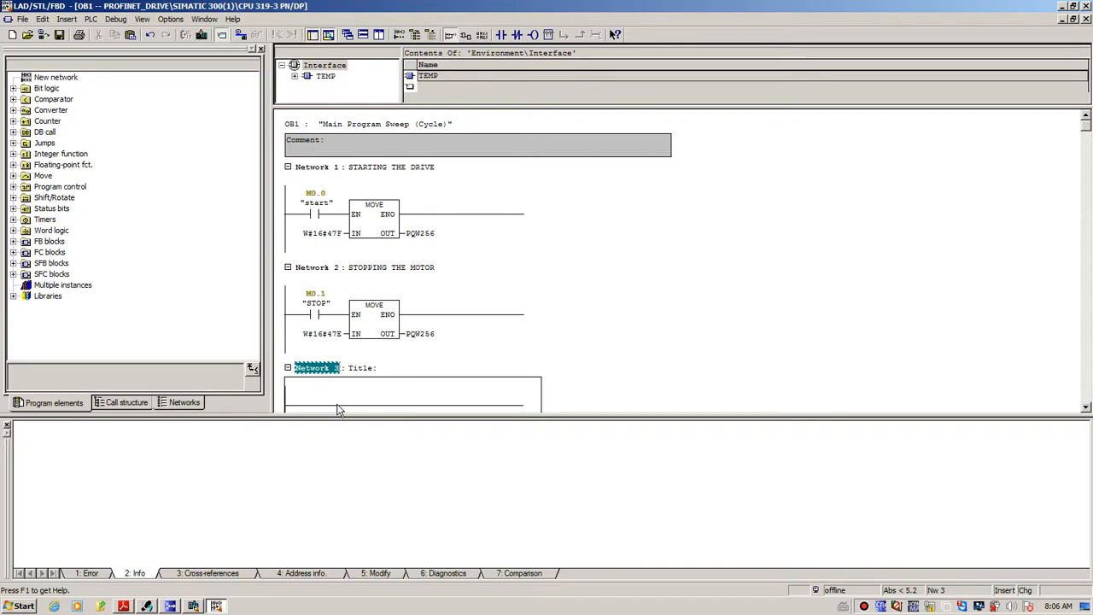
pyautogui.click(339, 403)
pyautogui.hotkey('ctrl', 'v')
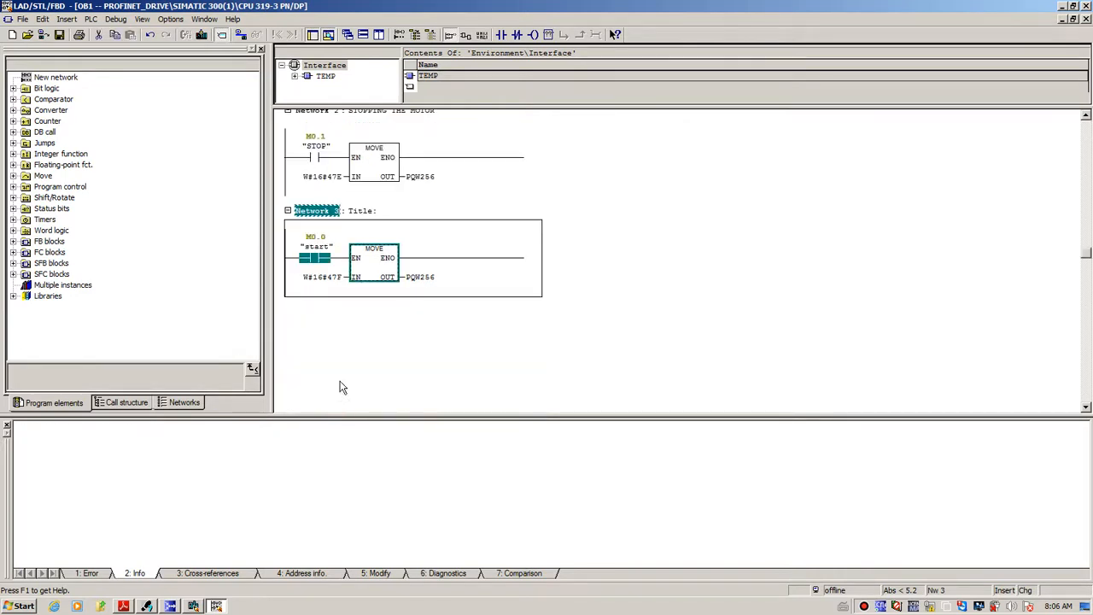
pyautogui.doubleClick(315, 247)
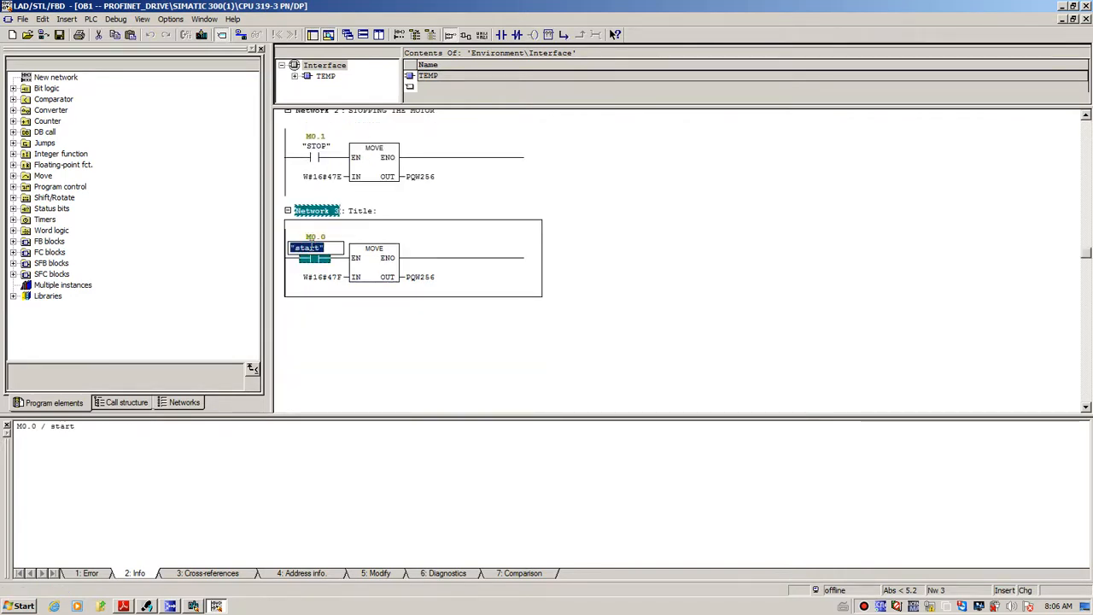
pyautogui.write('M0.2')
pyautogui.press('Return')
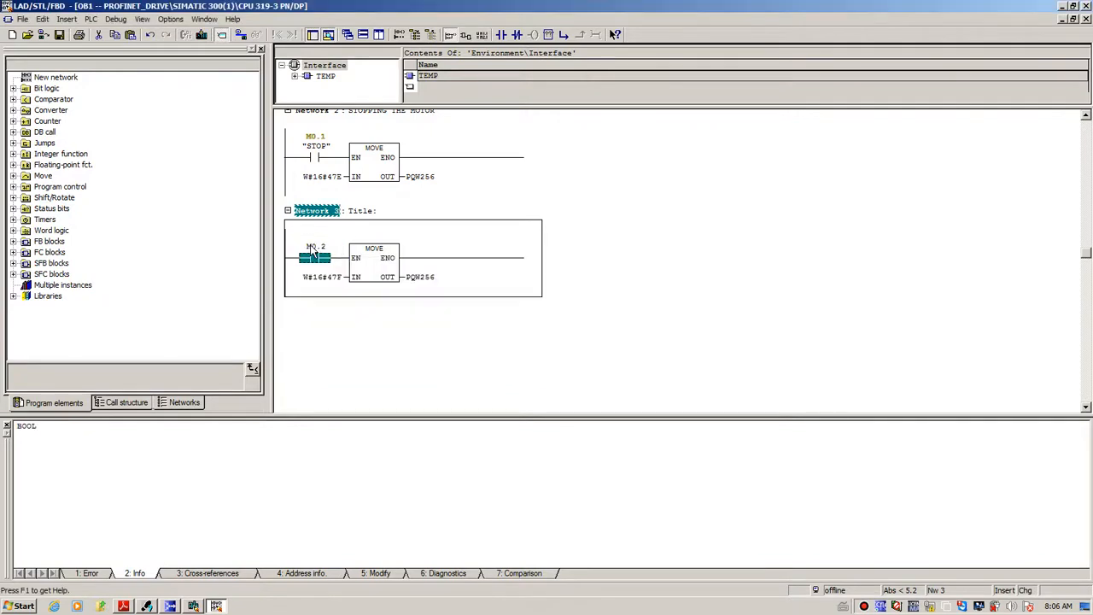
# Step: Title Network 3 "RESET OF ANY ALARM"
pyautogui.click(386, 212)
pyautogui.write('RESET OF AN')
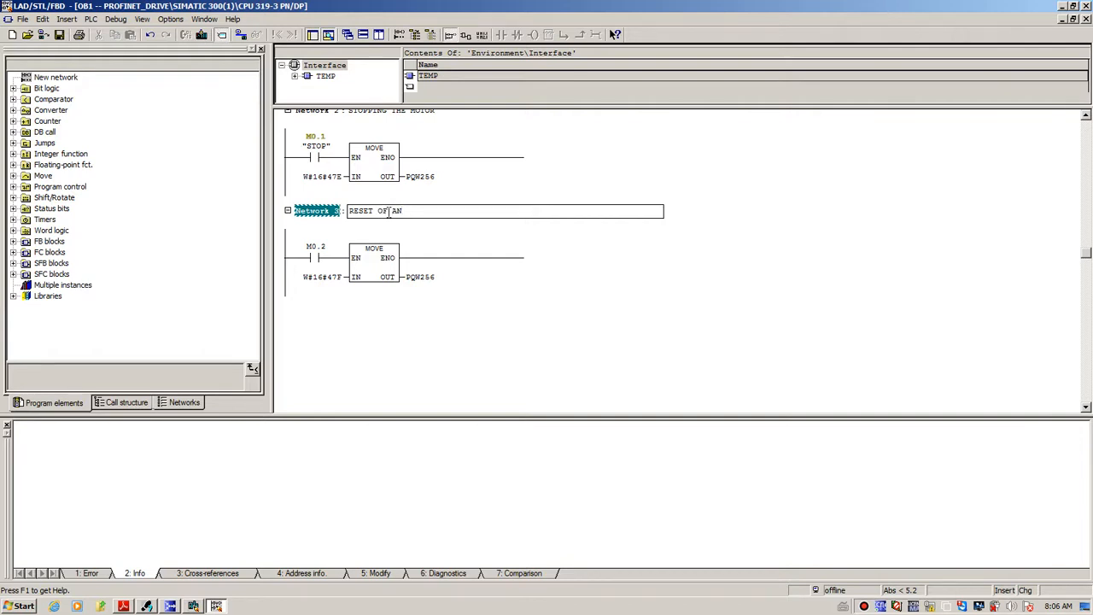
pyautogui.write('Y ALARM')
pyautogui.press('Return')
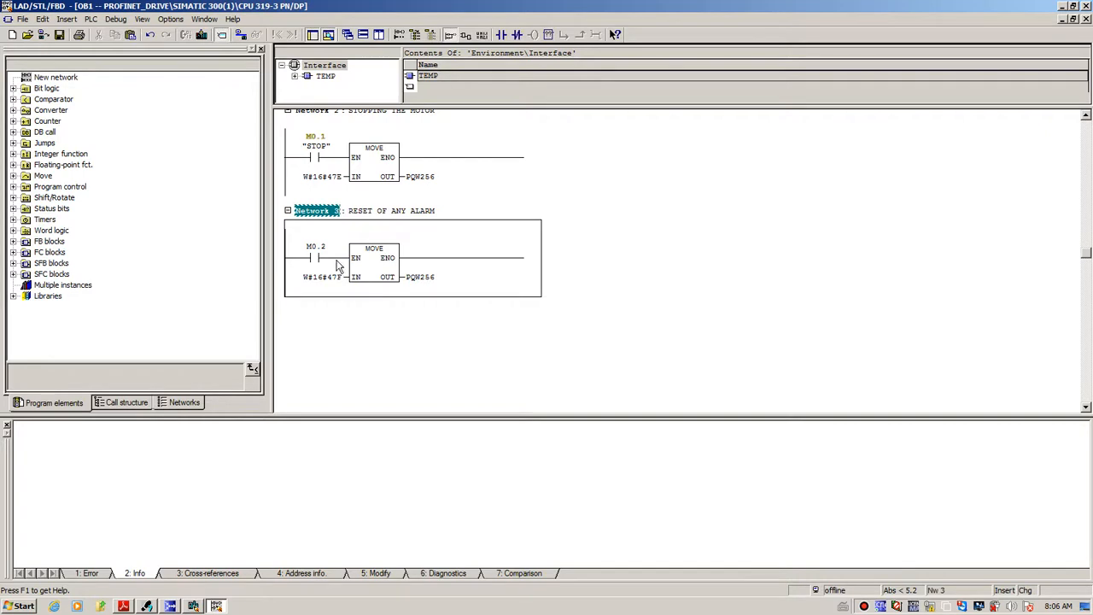
# Step: Set the IN value of the Network 3 MOVE box to W#16#4FE
pyautogui.doubleClick(335, 284)
pyautogui.click(334, 278)
pyautogui.press('BackSpace')
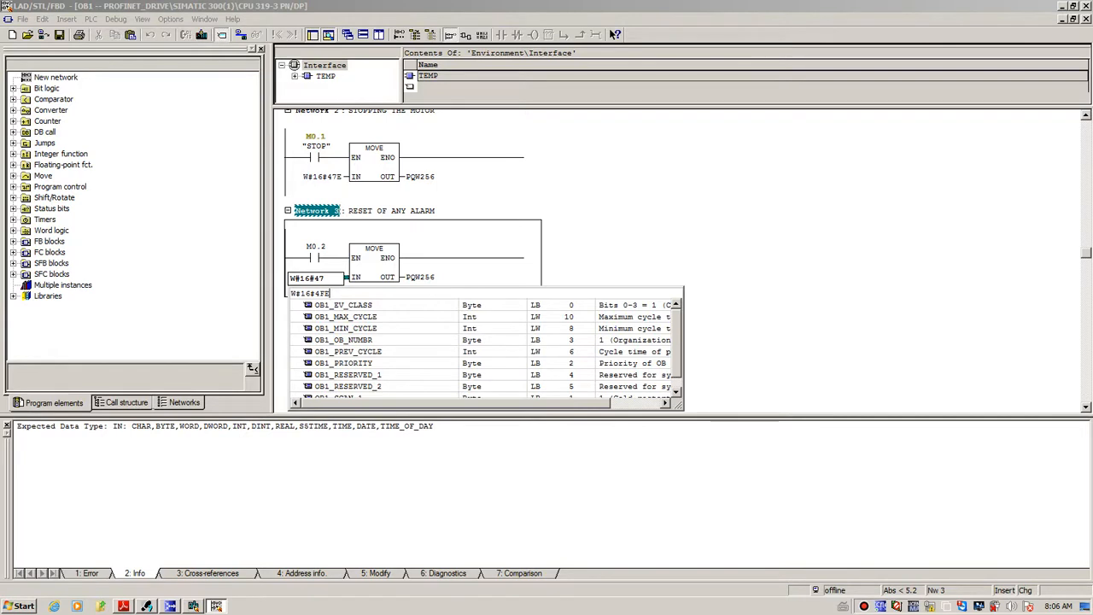
pyautogui.press('Return')
pyautogui.write('\\')
pyautogui.press('Escape')
pyautogui.press('Escape')
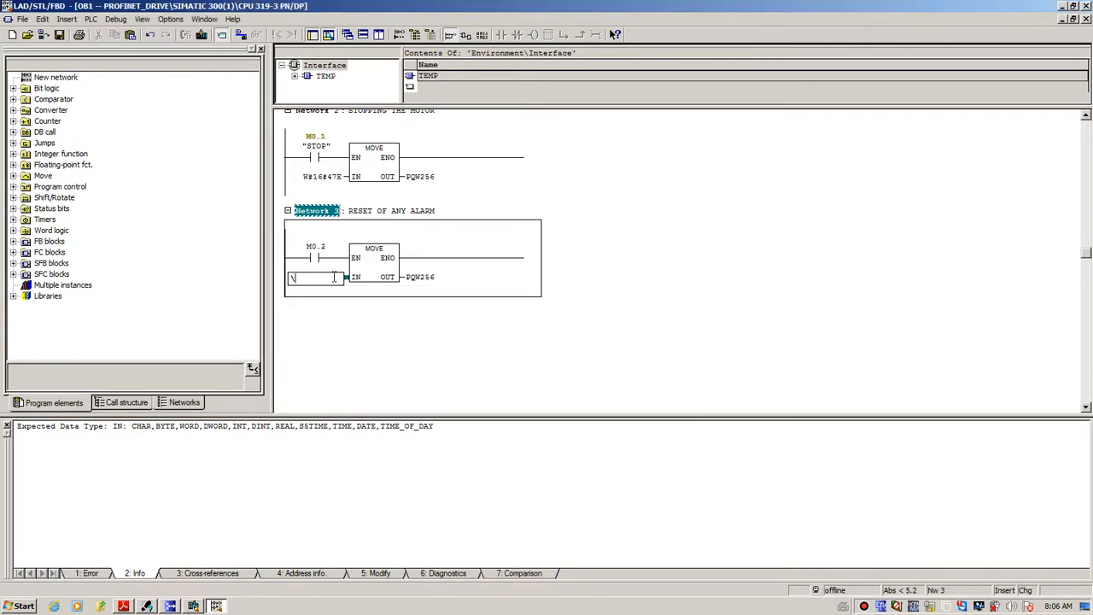
pyautogui.click(334, 277)
pyautogui.click(351, 314)
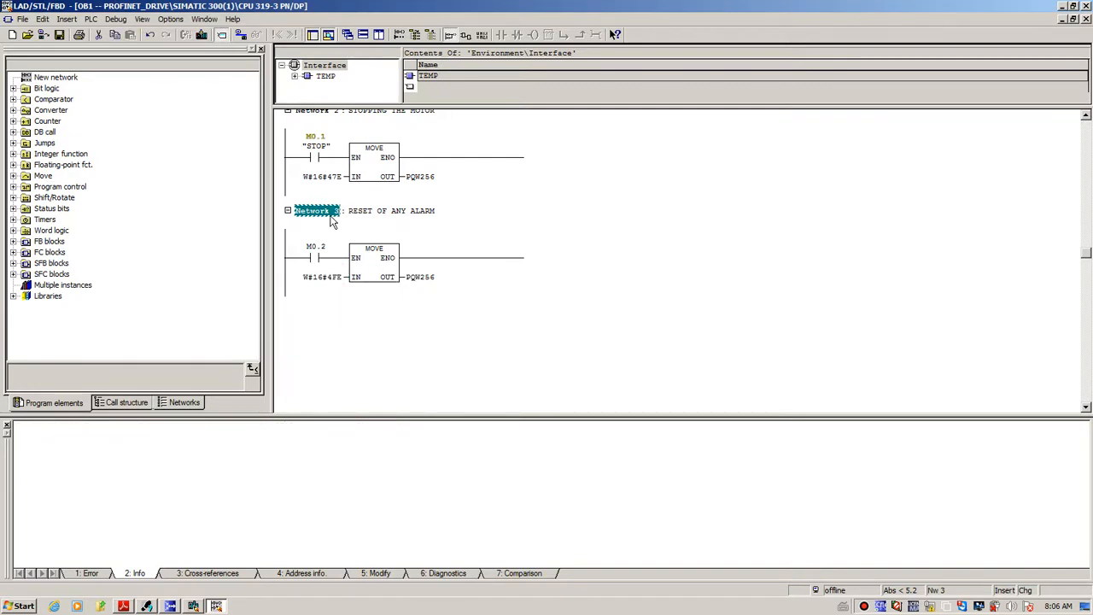
# Step: Insert a new network after Network 3 and title it "REVERSE"
pyautogui.hotkey('ctrl', 'r')
pyautogui.click(367, 314)
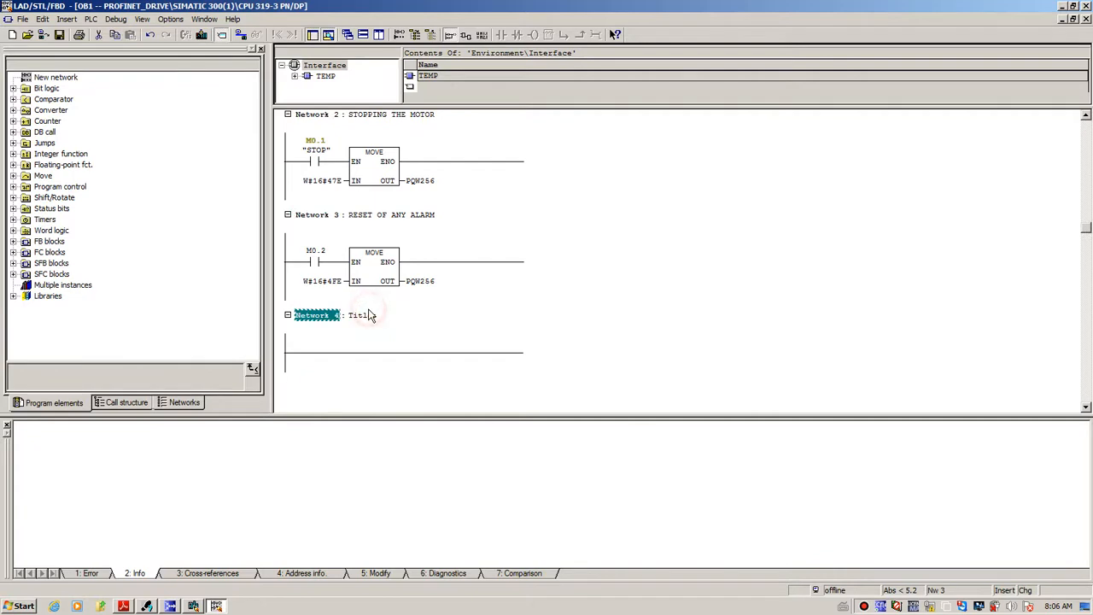
pyautogui.click(360, 321)
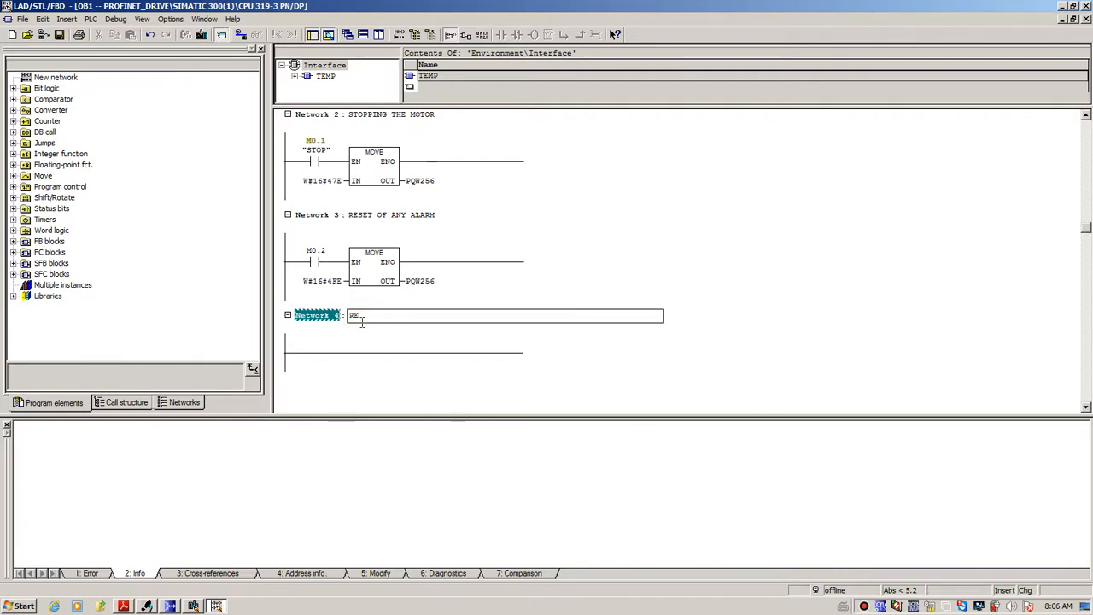
pyautogui.press('Return')
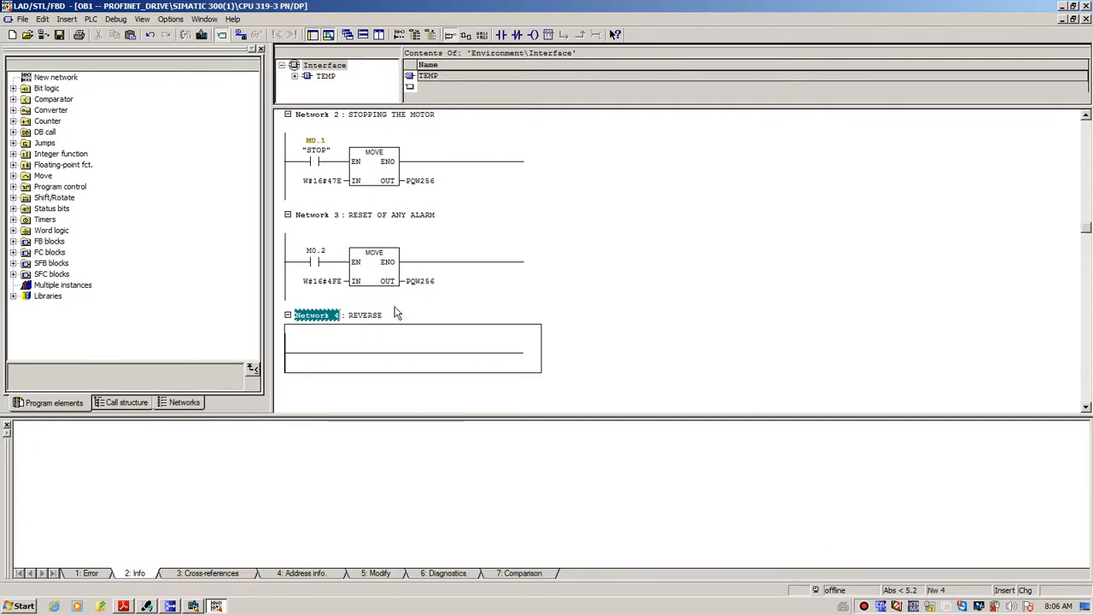
pyautogui.click(395, 305)
# Step: Paste the copied contact and MOVE box into Network 4 and change the contact's address to M0.3
pyautogui.click(335, 351)
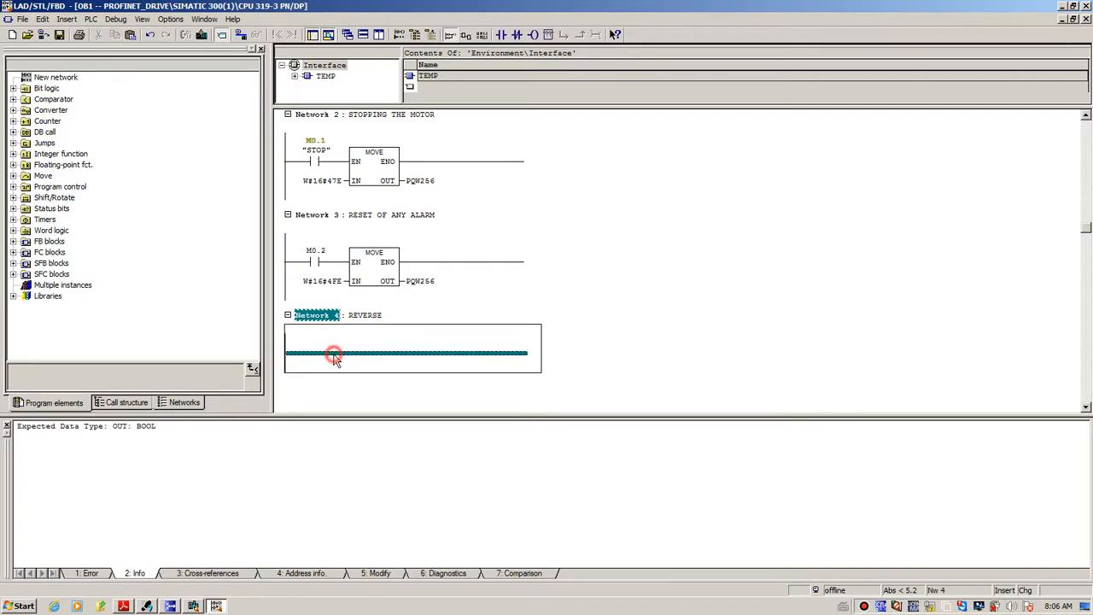
pyautogui.hotkey('ctrl', 'v')
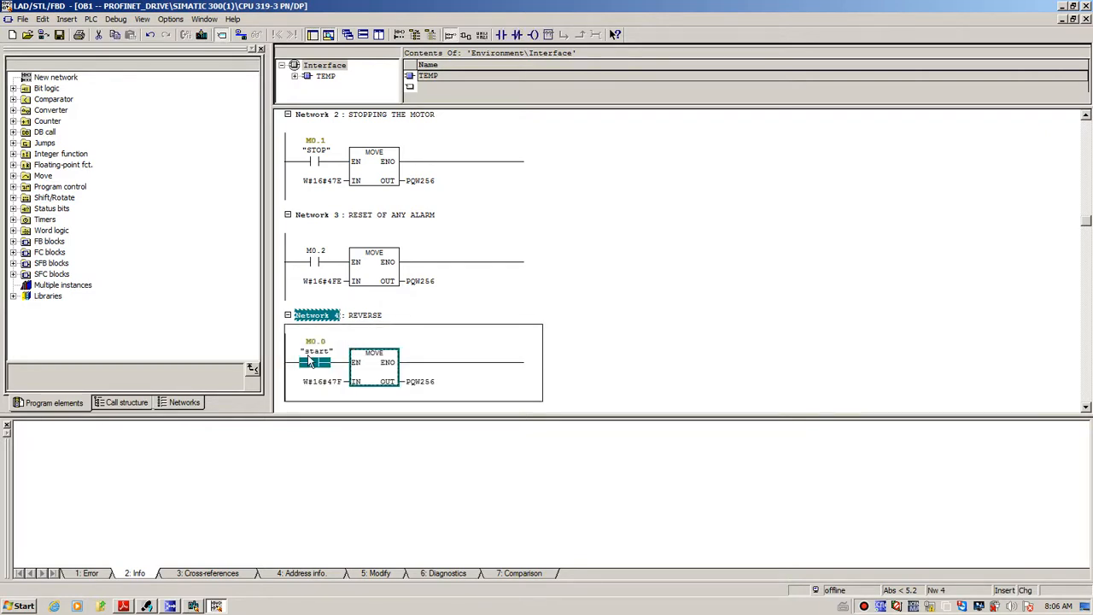
pyautogui.click(318, 349)
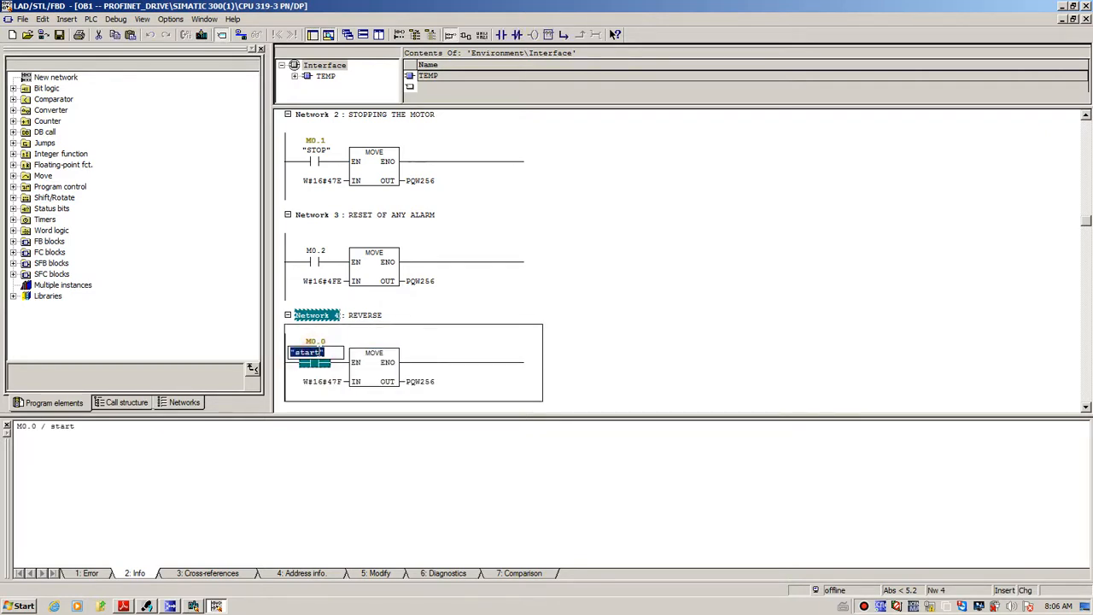
pyautogui.write('0')
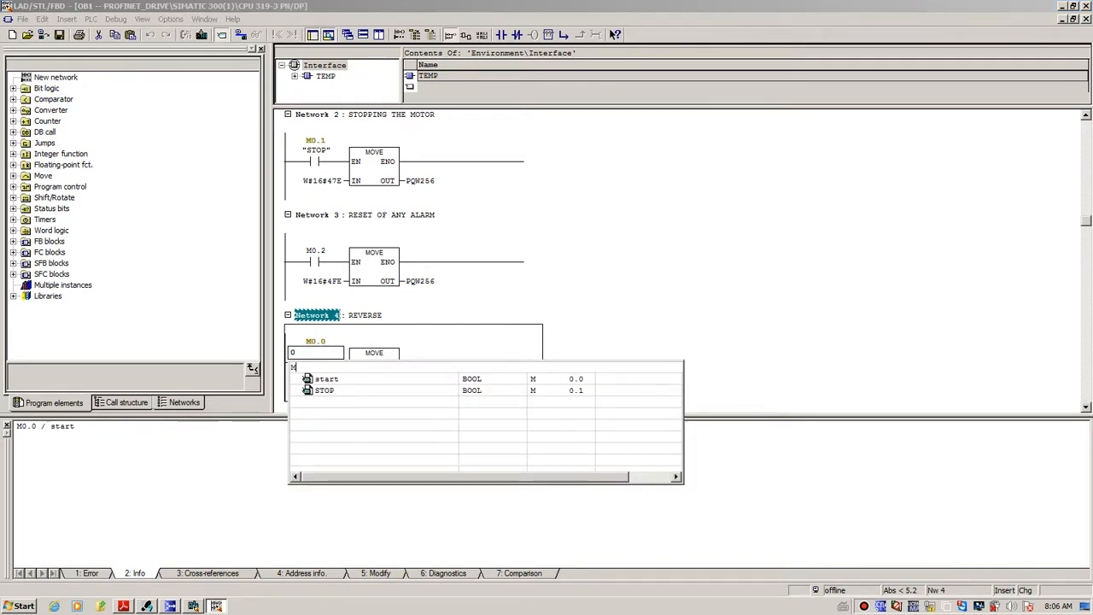
pyautogui.press('Return')
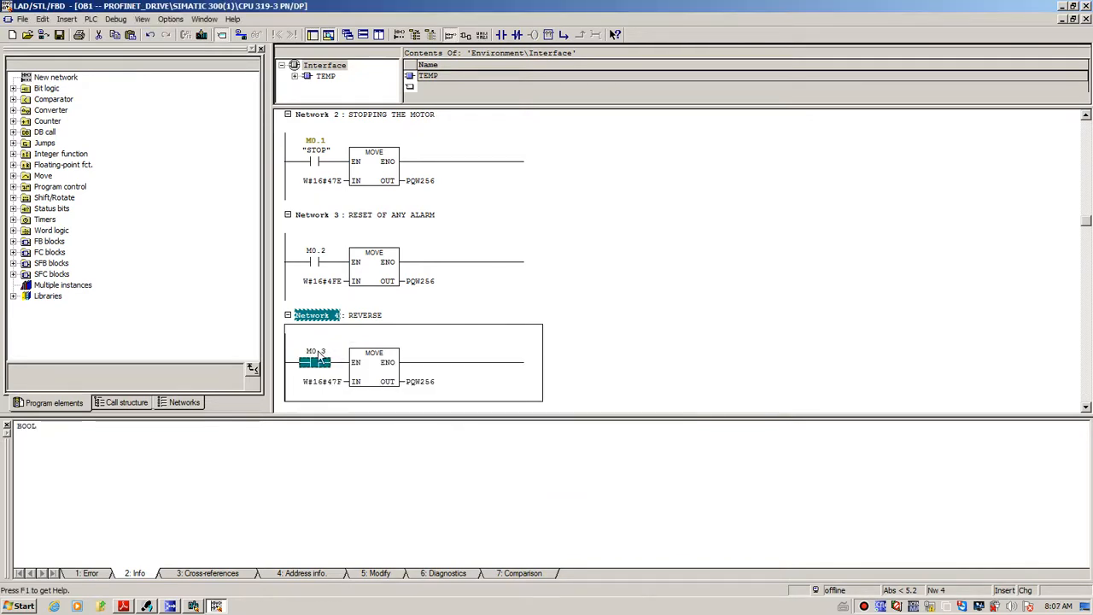
# Step: Assign the symbol "RESET" to address M0.3 of the Network 4 contact
pyautogui.rightClick(319, 357)
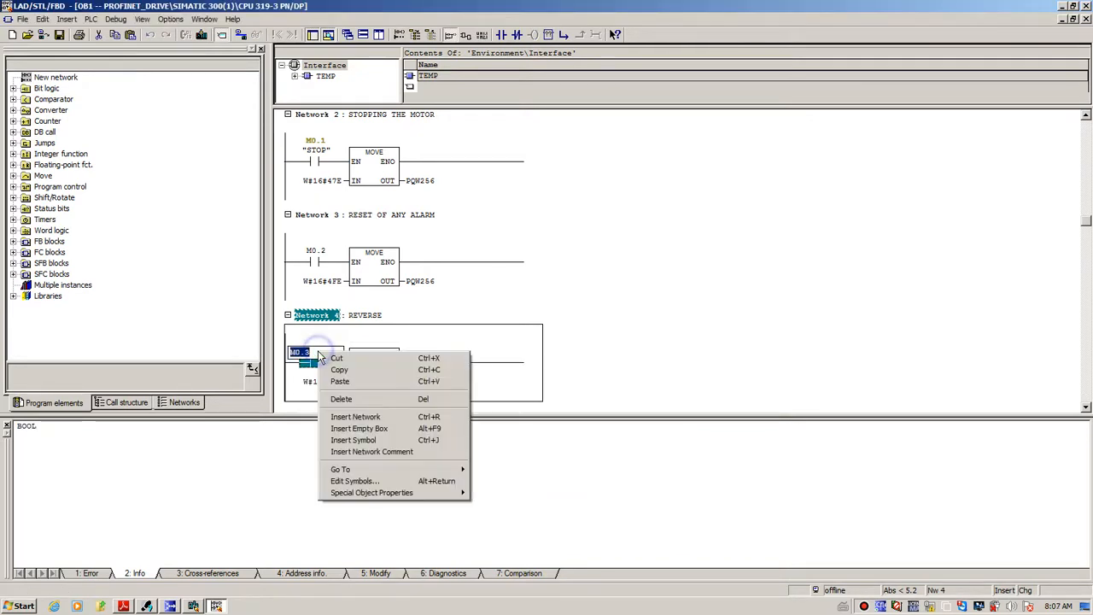
pyautogui.click(355, 482)
pyautogui.click(475, 263)
pyautogui.write('RESET')
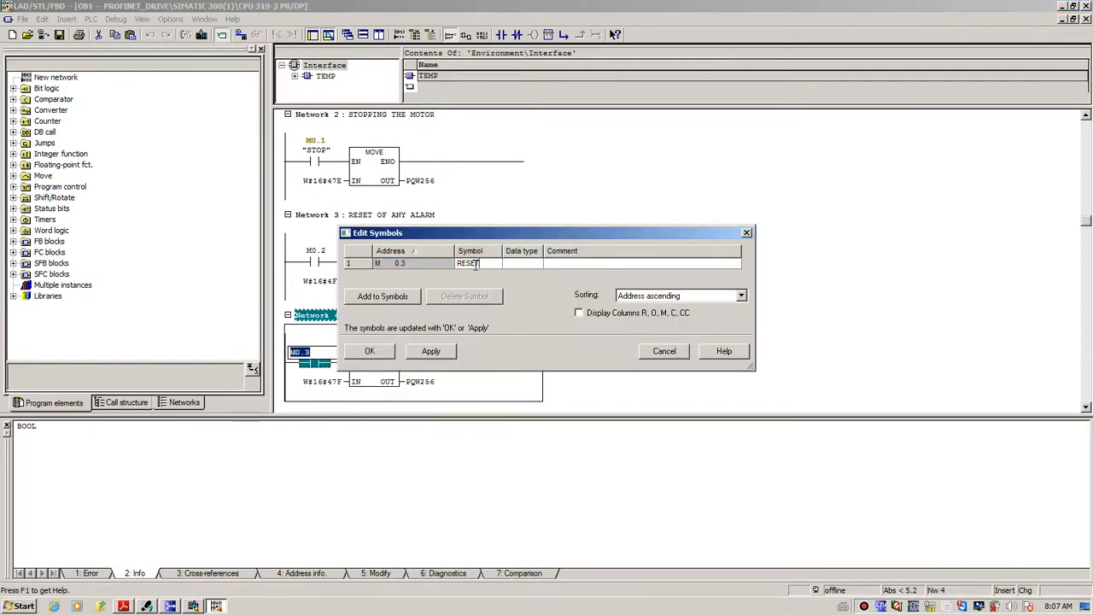
pyautogui.press('Return')
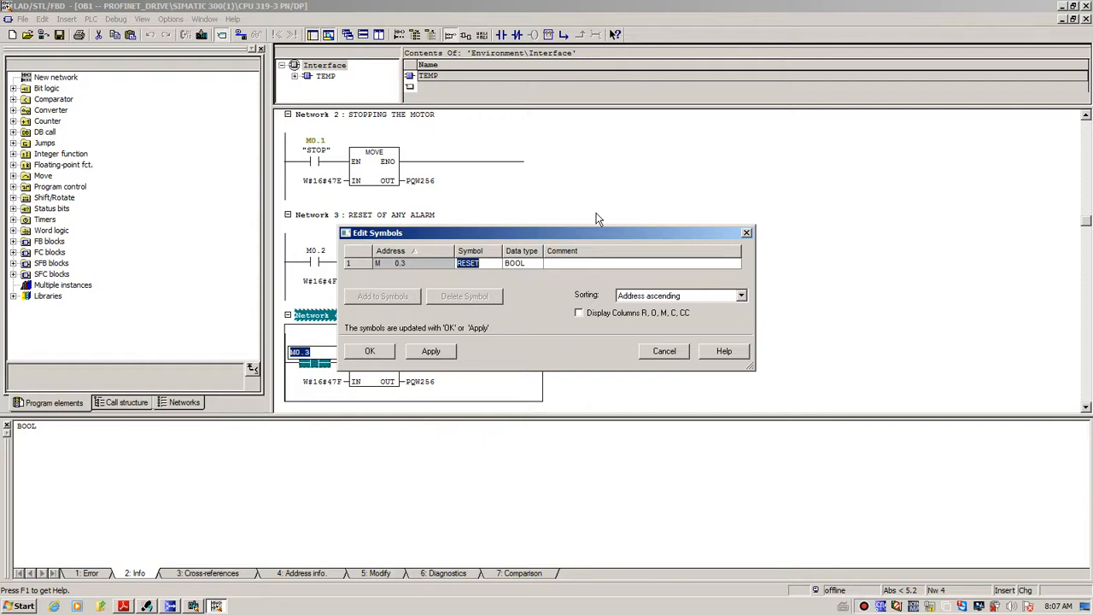
pyautogui.click(368, 351)
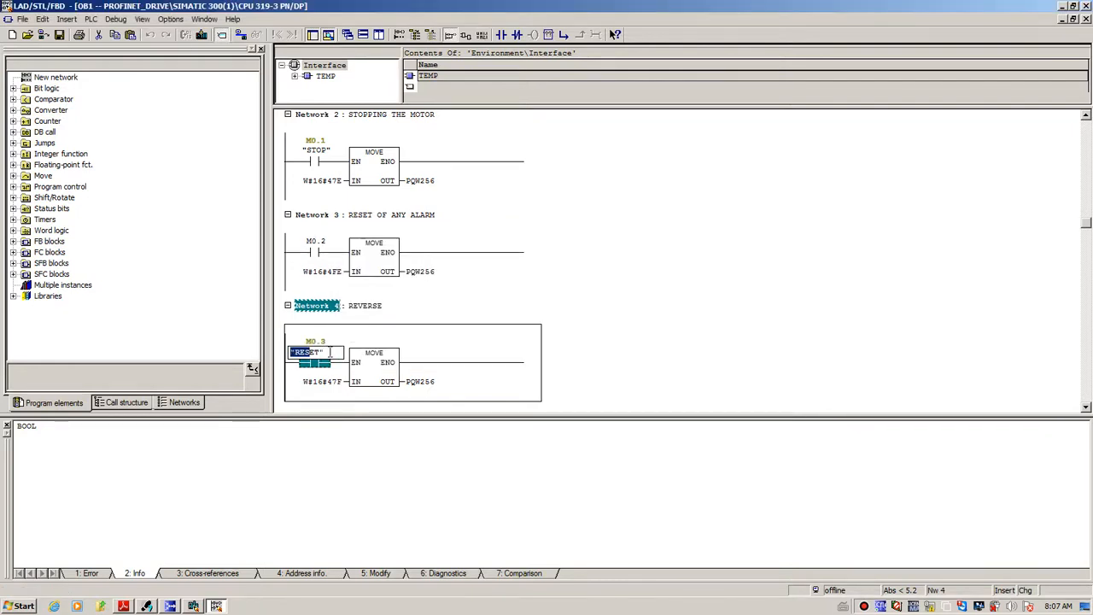
# Step: Change the symbol for address M0.3 of the Network 4 contact to "REVERSE"
pyautogui.moveTo(330, 352); pyautogui.dragTo(193, 352)
pyautogui.rightClick(319, 352)
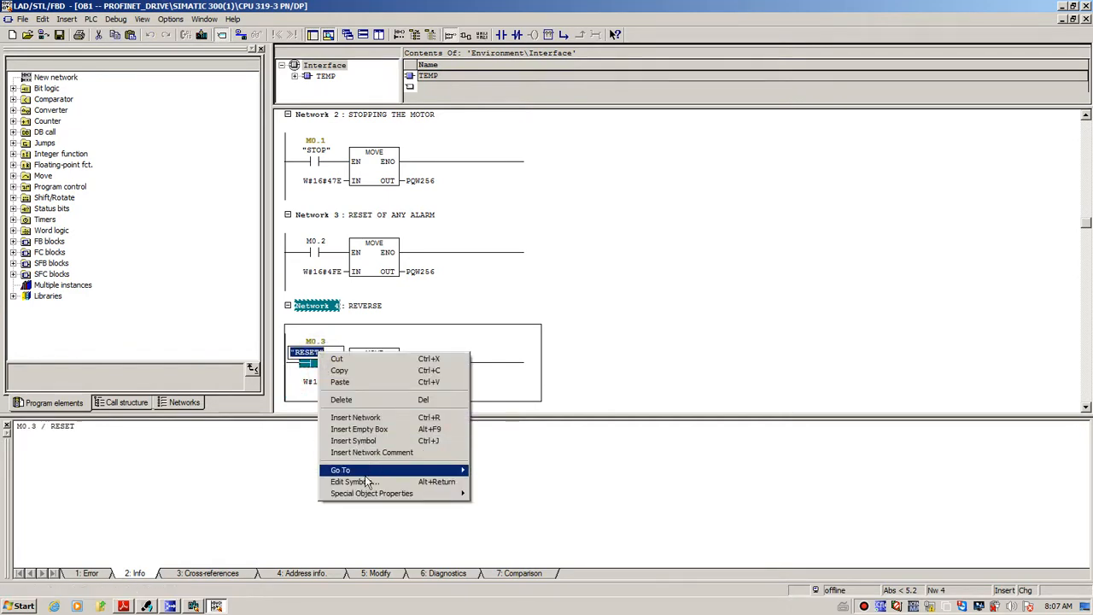
pyautogui.click(363, 482)
pyautogui.click(479, 264)
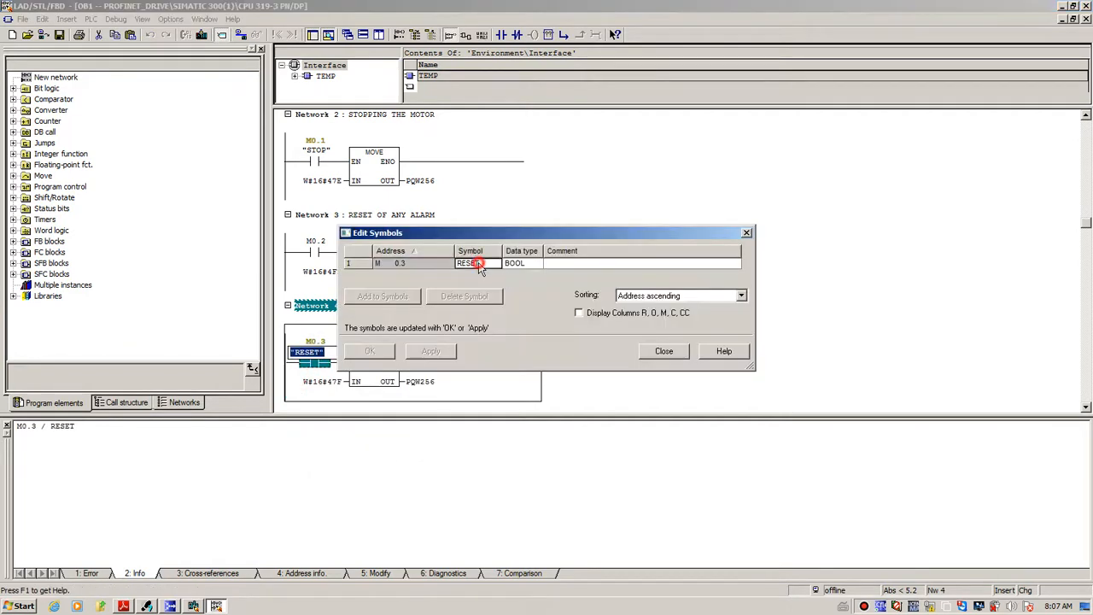
pyautogui.write('RE')
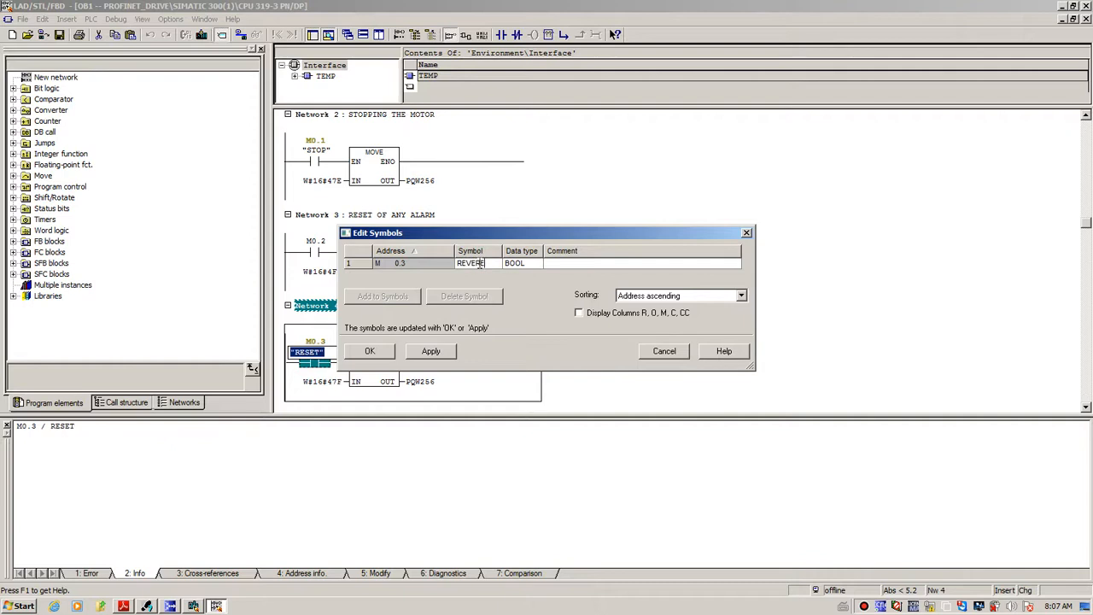
pyautogui.doubleClick(480, 264)
pyautogui.click(370, 351)
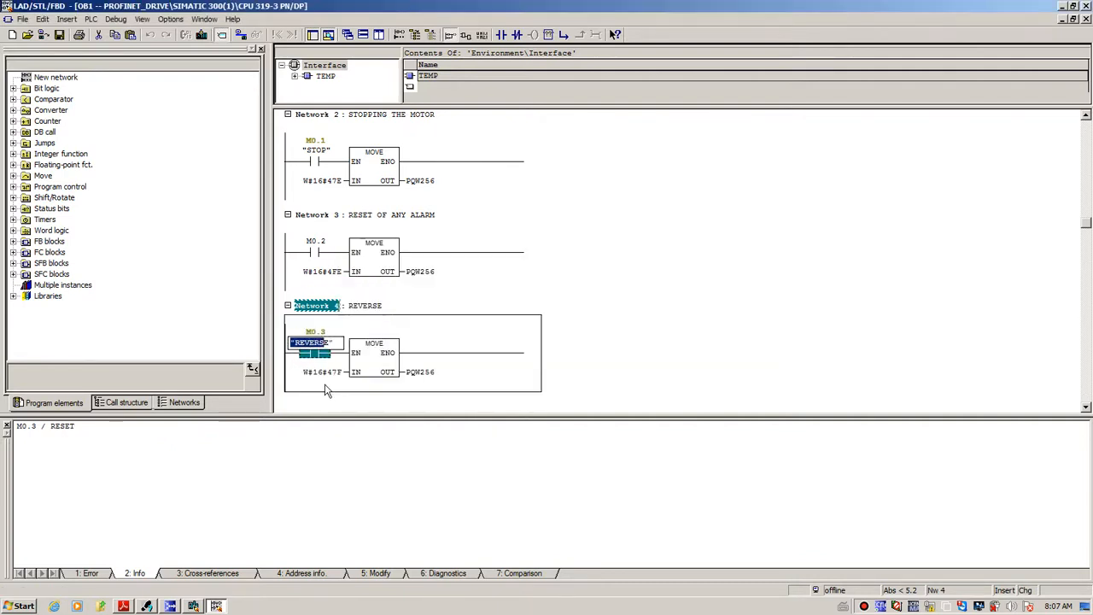
# Step: Set the IN value of the Network 4 MOVE box to W#16#C7F
pyautogui.click(332, 376)
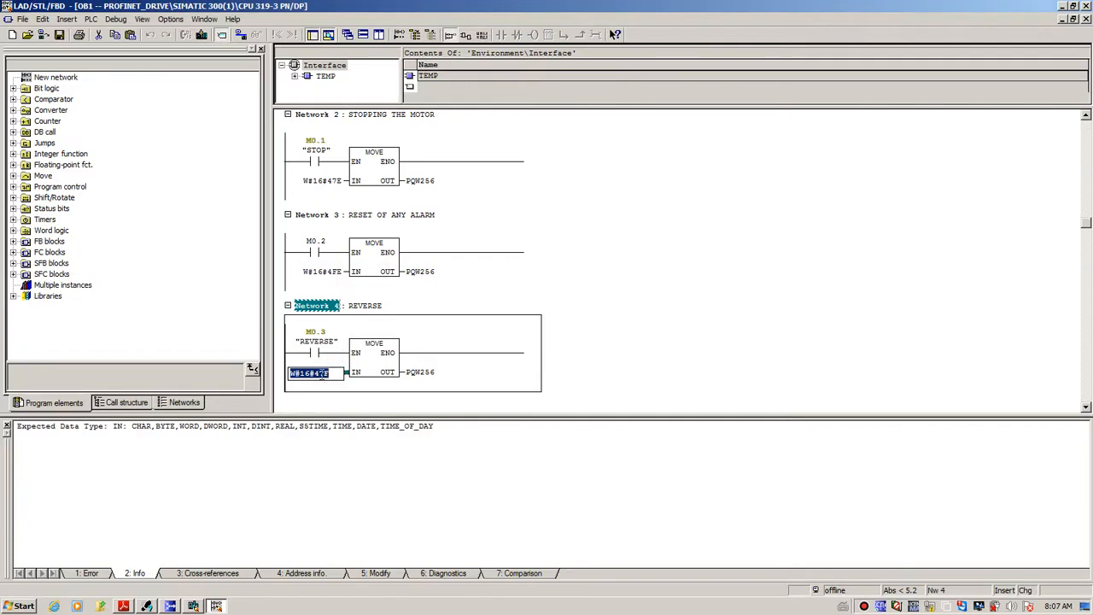
pyautogui.click(320, 374)
pyautogui.press('BackSpace')
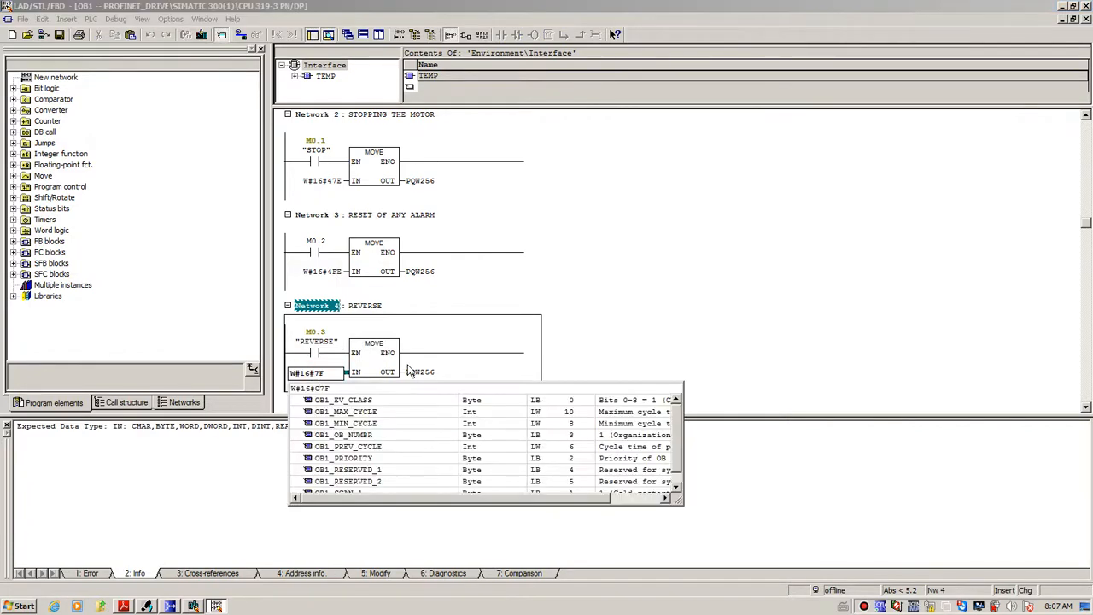
pyautogui.press('Return')
pyautogui.click(382, 363)
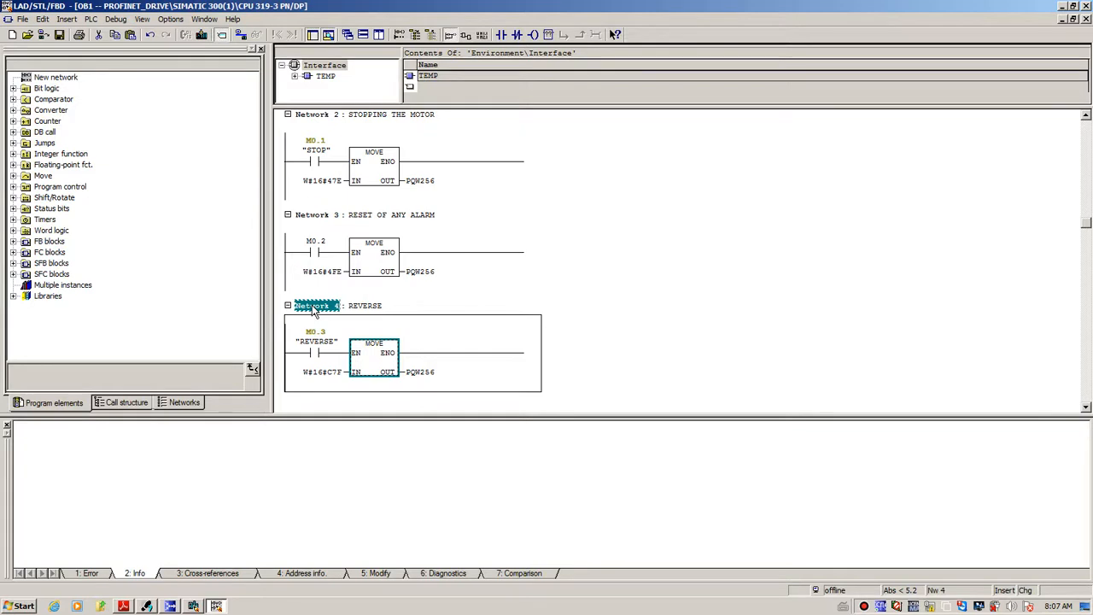
# Step: Insert a new network after Network 4 and title it "SPEED REFERENCE"
pyautogui.hotkey('ctrl', 'r')
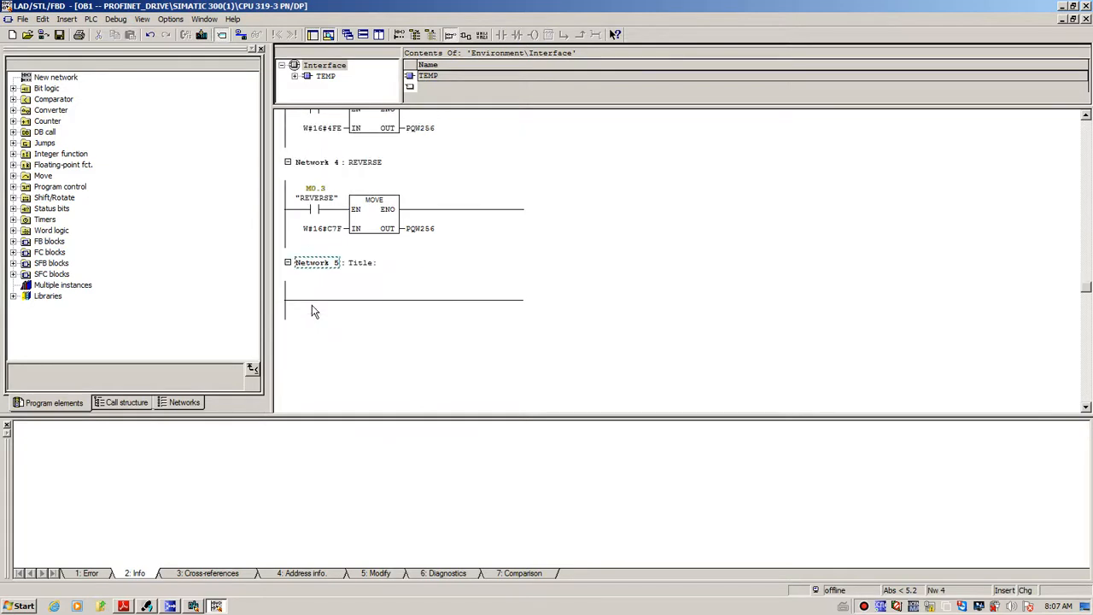
pyautogui.click(364, 265)
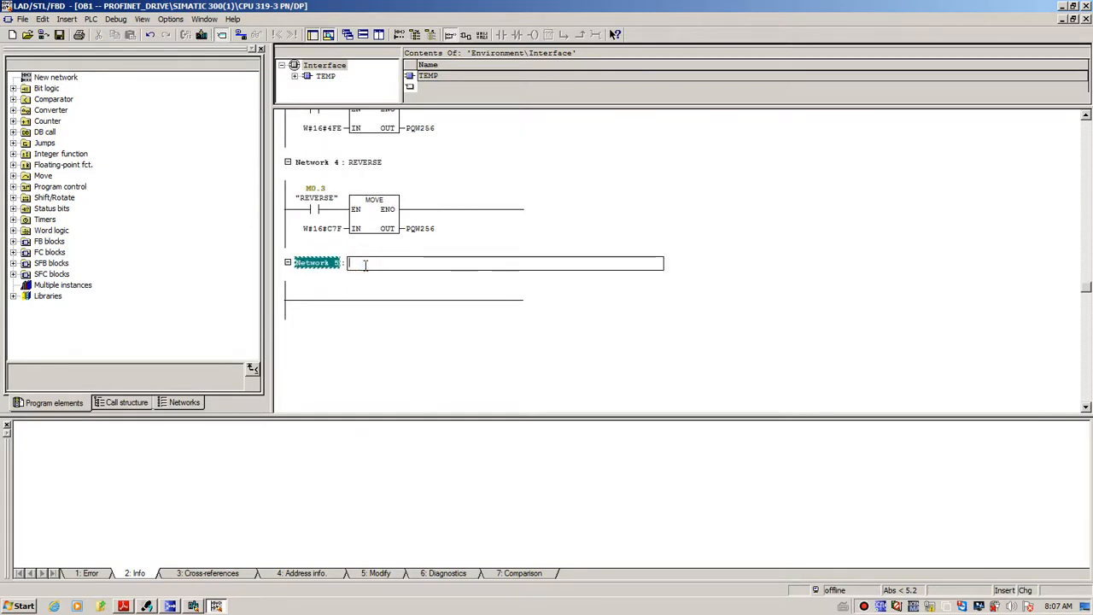
pyautogui.write('SPEED REFERENCE')
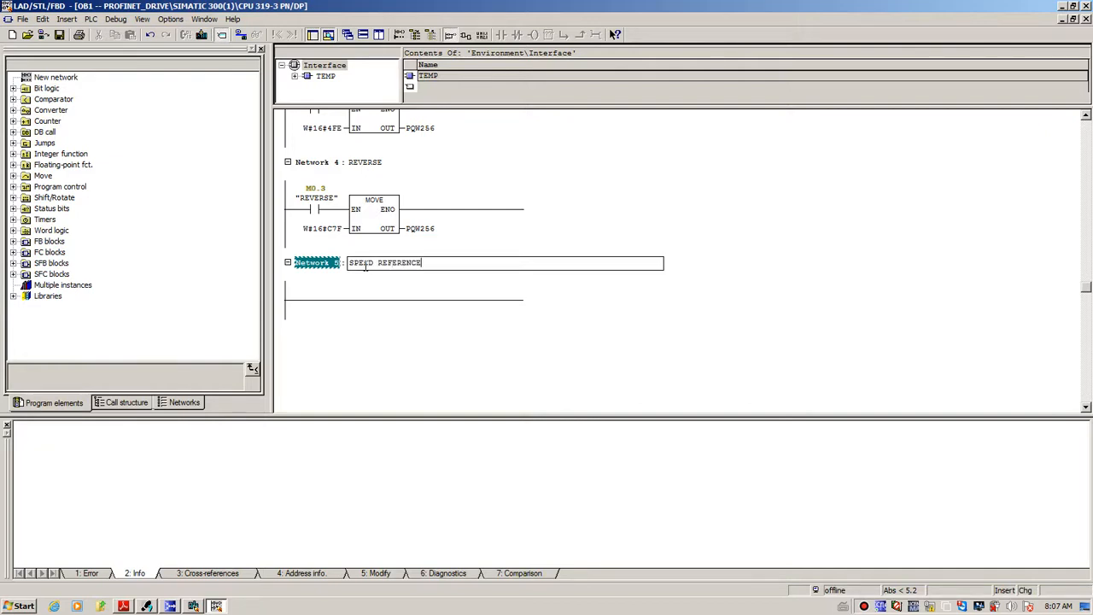
pyautogui.click(368, 271)
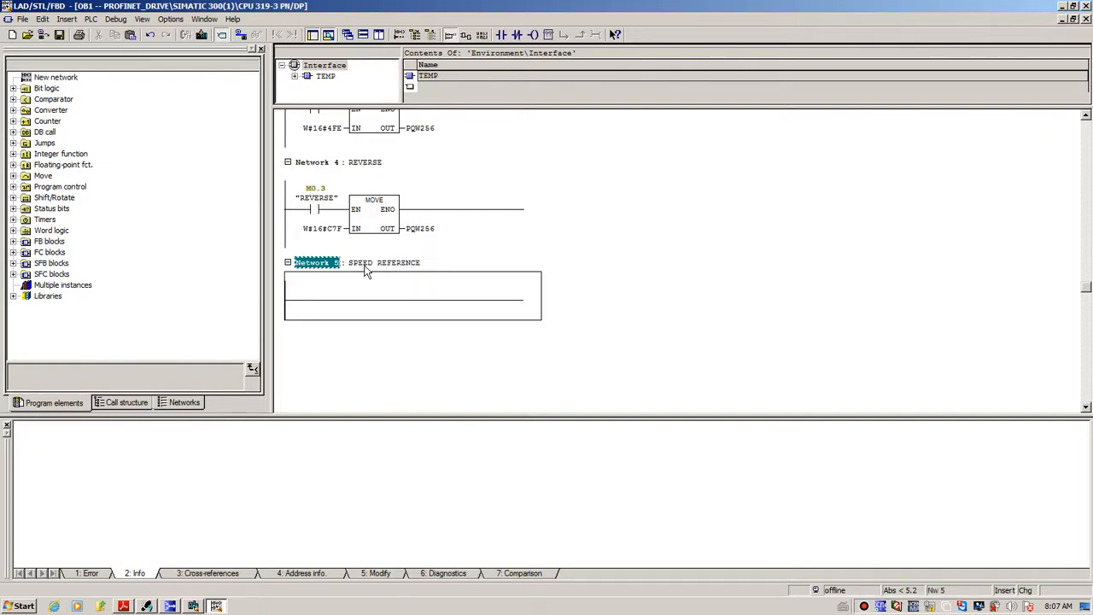
# Step: Insert a MOVE box on the Network 5 rung
pyautogui.click(321, 301)
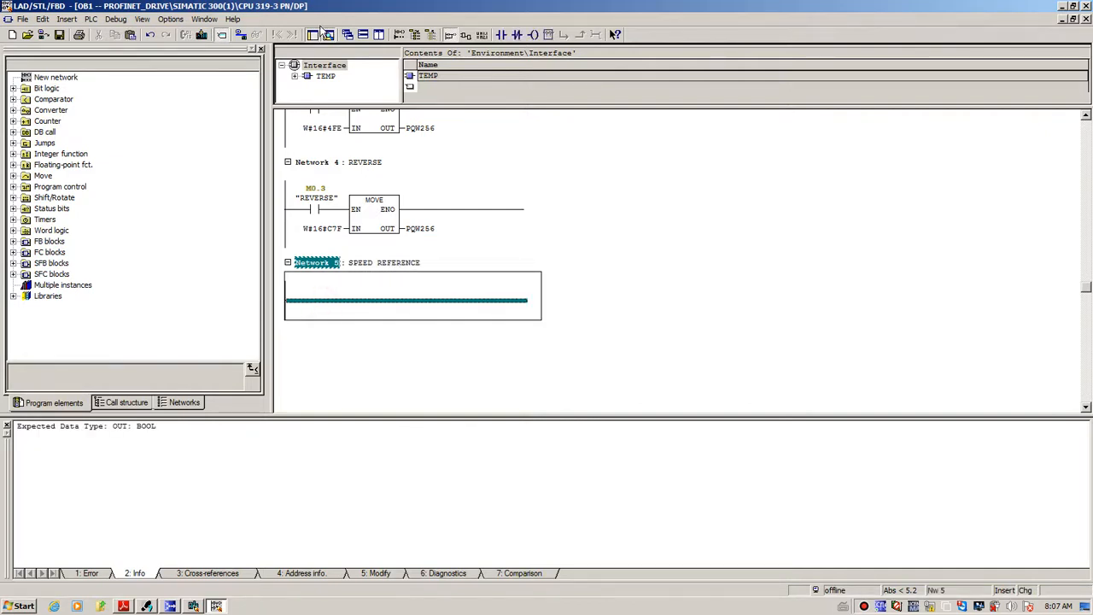
pyautogui.click(549, 34)
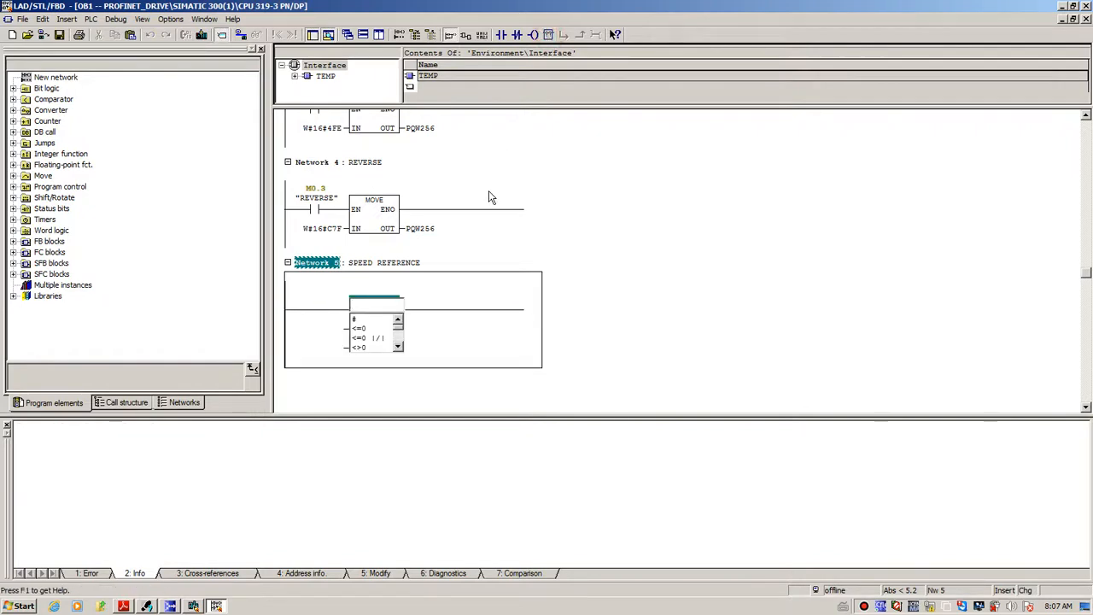
pyautogui.write('MOVE')
pyautogui.press('Return')
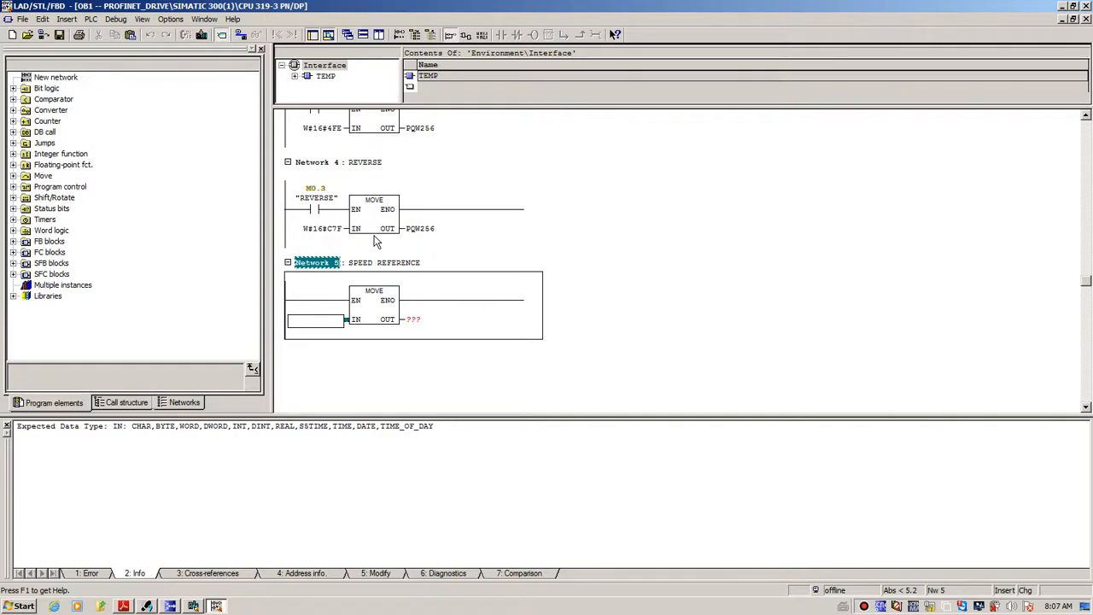
# Step: Set the IN operand of the Network 5 MOVE box to MW10
pyautogui.write('MW10')
pyautogui.press('BackSpace')
pyautogui.press('BackSpace')
pyautogui.press('BackSpace')
pyautogui.press('BackSpace')
pyautogui.press('BackSpace')
pyautogui.write('MW10')
pyautogui.press('Return')
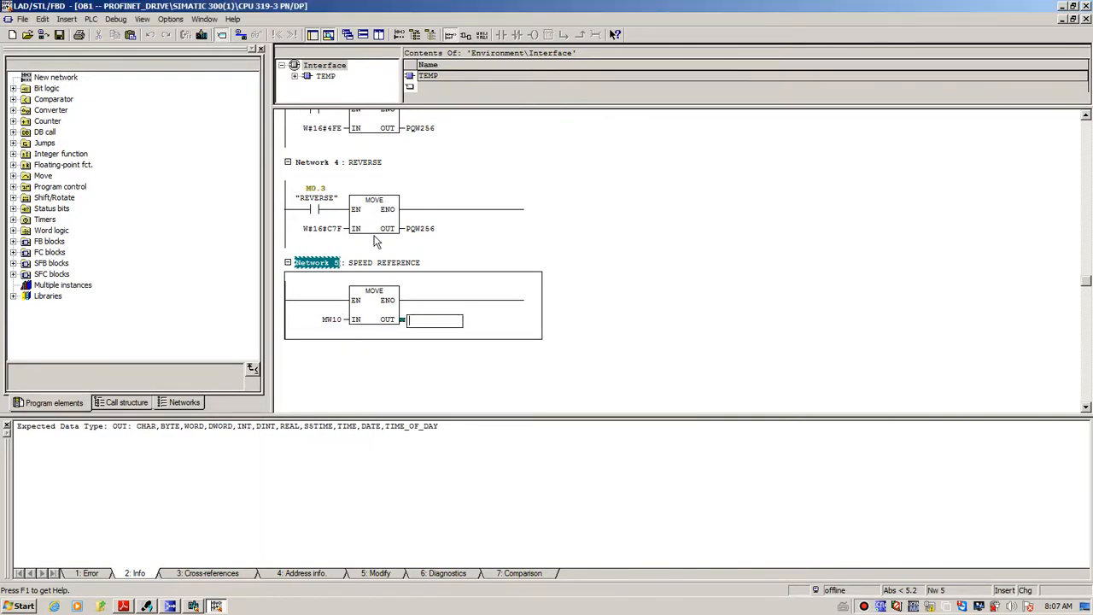
# Step: Set the OUT operand of the Network 5 MOVE box to PQW258 and save OB1
pyautogui.write('PQW258')
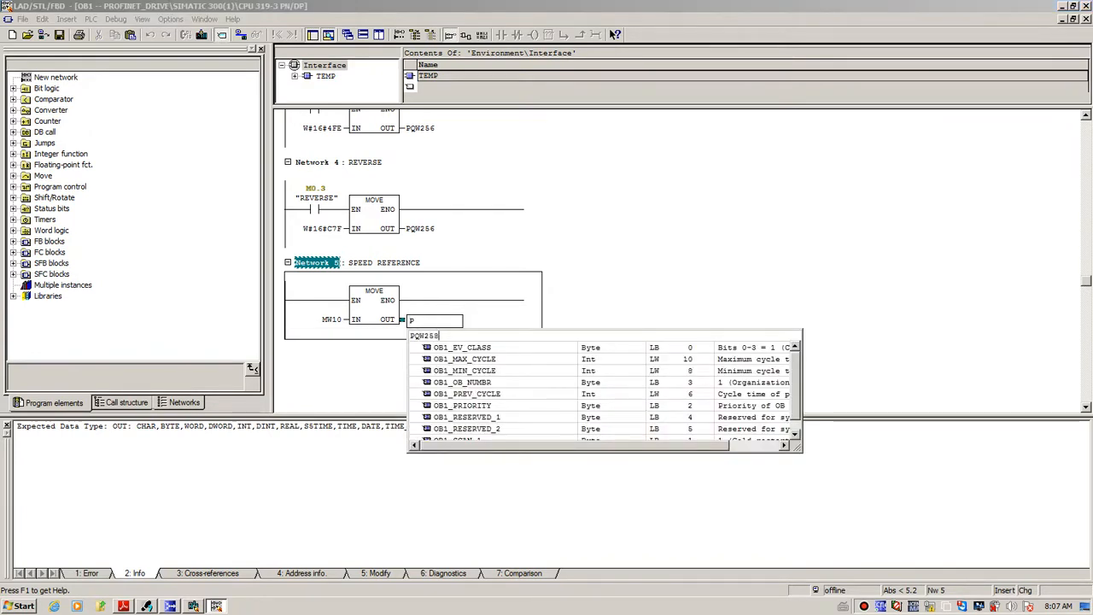
pyautogui.press('Return')
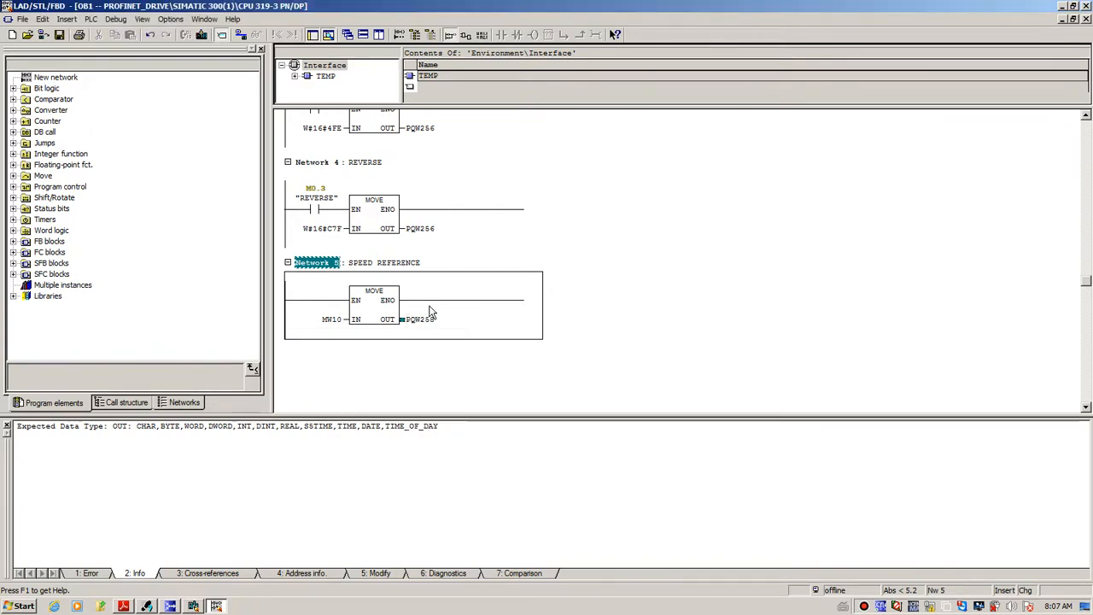
pyautogui.click(59, 34)
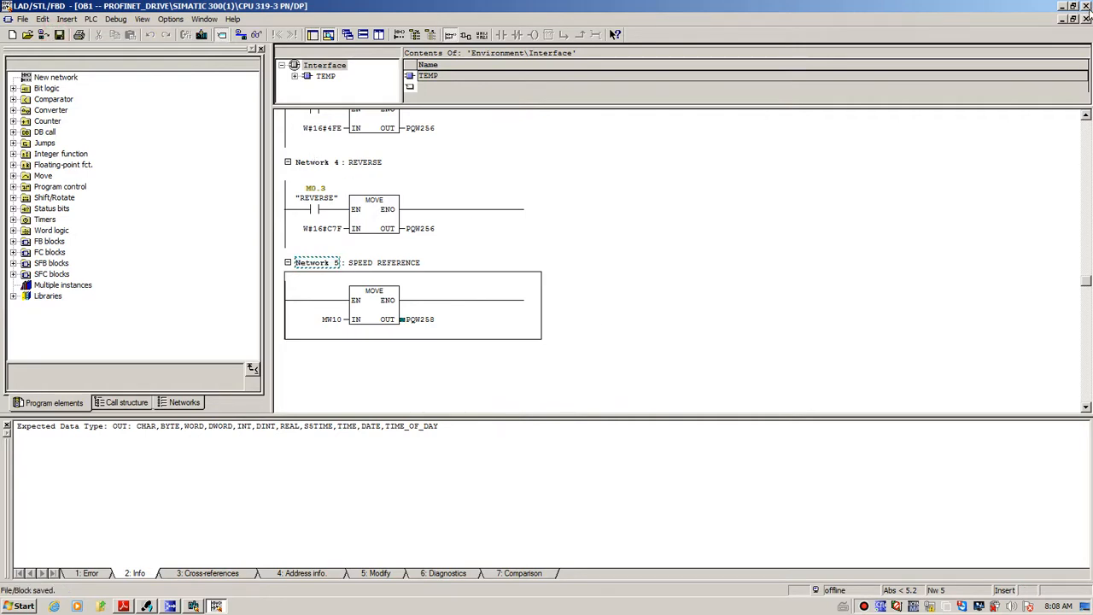
# Step: Close the block editor, then save, compile and close the SIMATIC 300(1) hardware configuration
pyautogui.click(1087, 6)
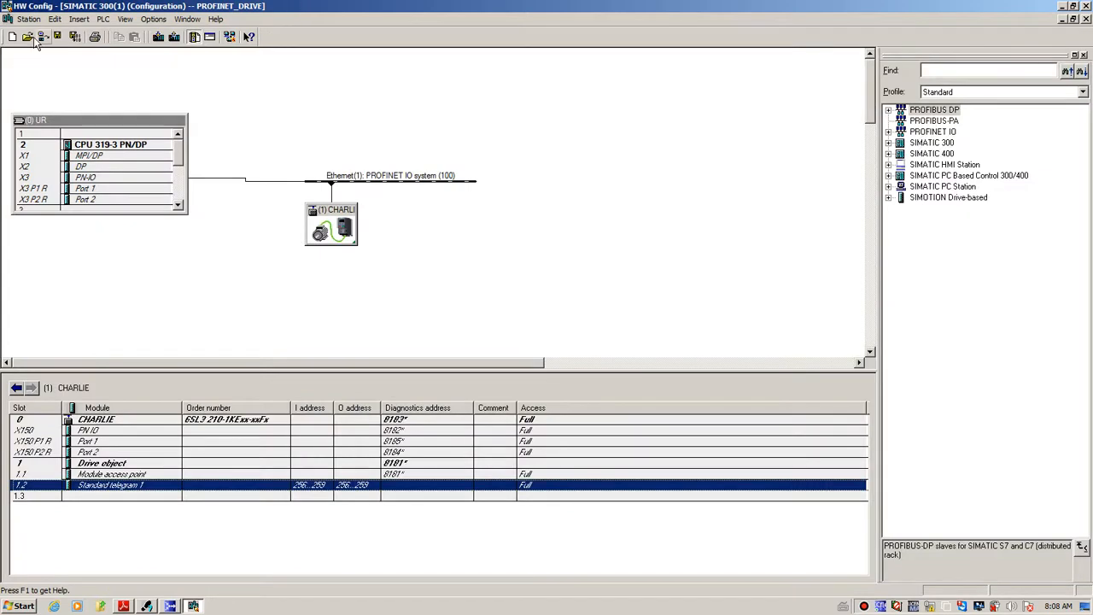
pyautogui.click(76, 37)
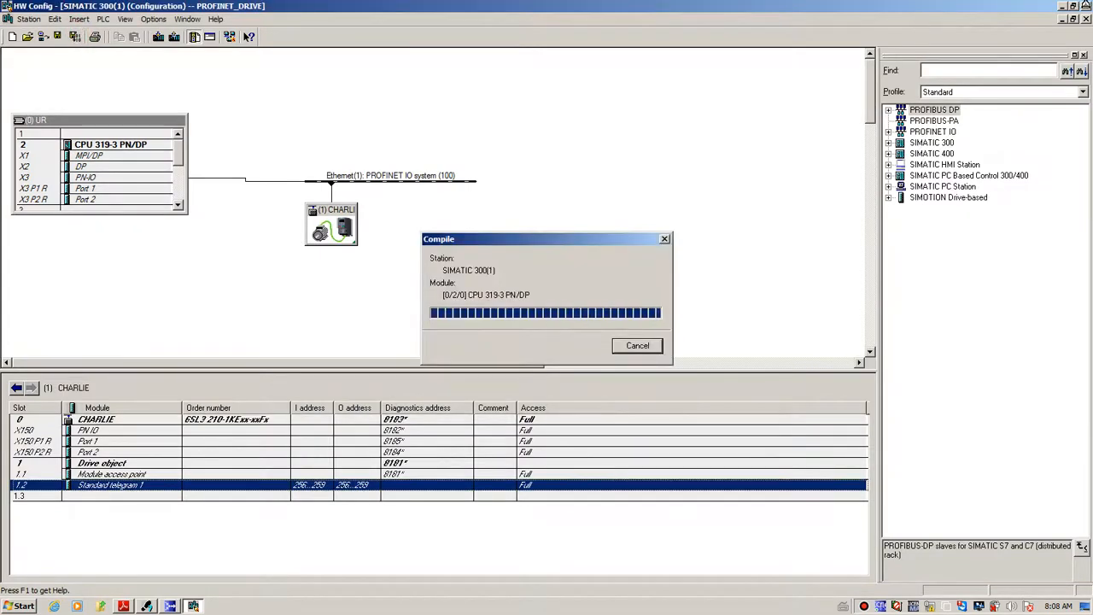
pyautogui.click(1086, 6)
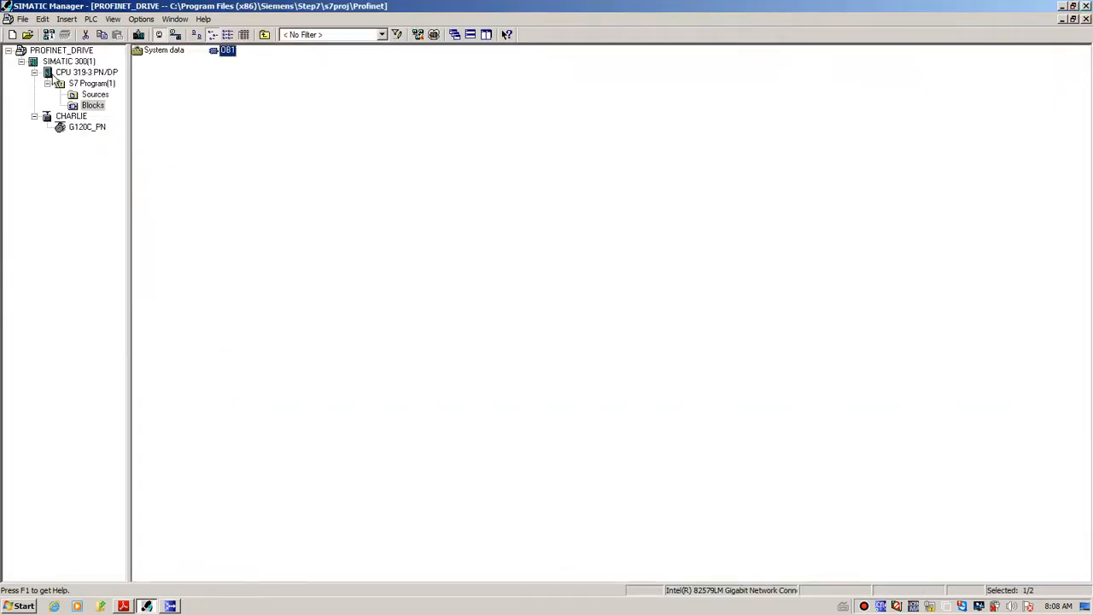
# Step: Download the SIMATIC 300(1) station to the CPU
pyautogui.click(60, 51)
pyautogui.click(68, 61)
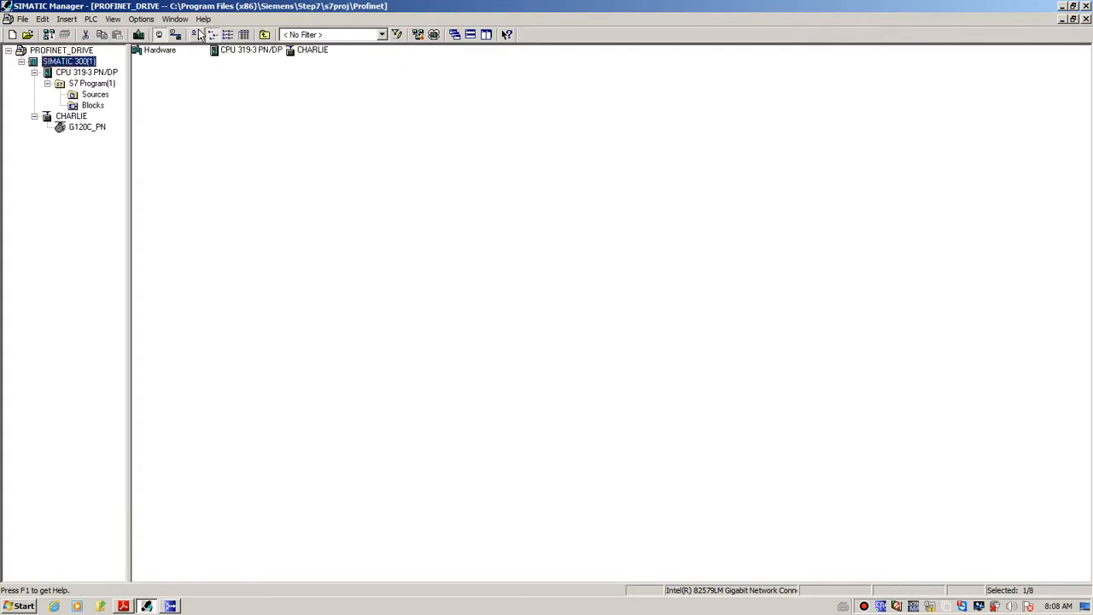
pyautogui.click(137, 34)
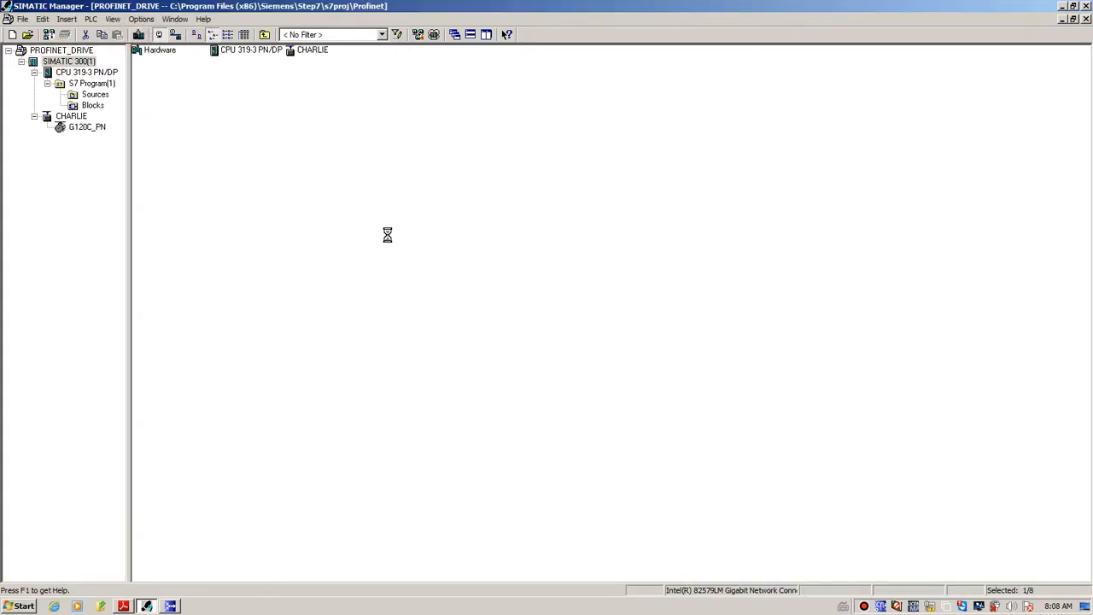
pyautogui.click(481, 338)
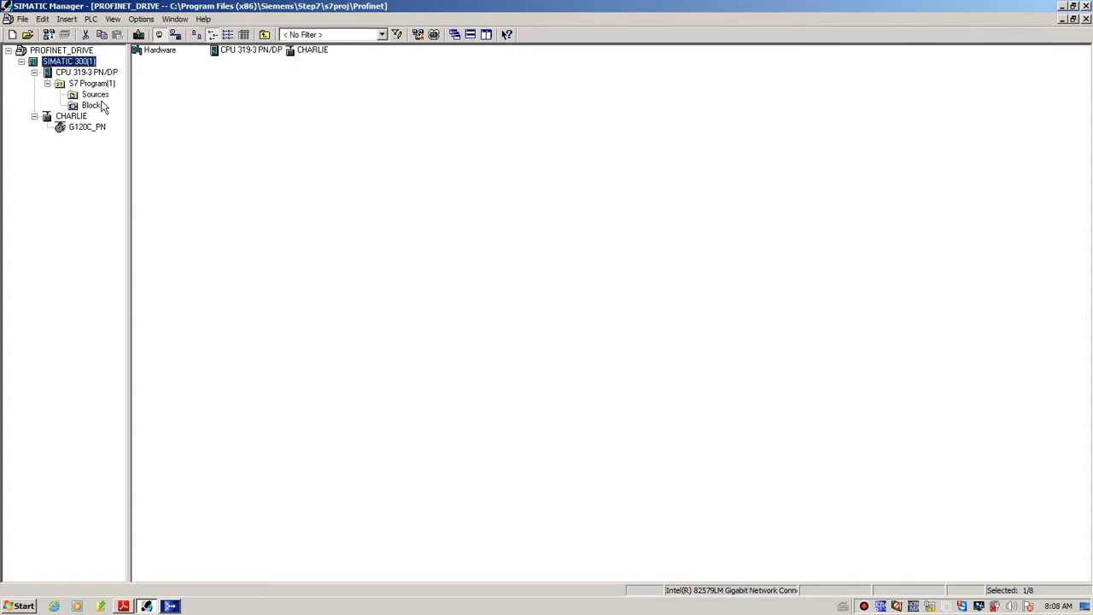
# Step: Open the station's hardware configuration online and select the CHARLIE drive to check its status and module addresses
pyautogui.doubleClick(150, 52)
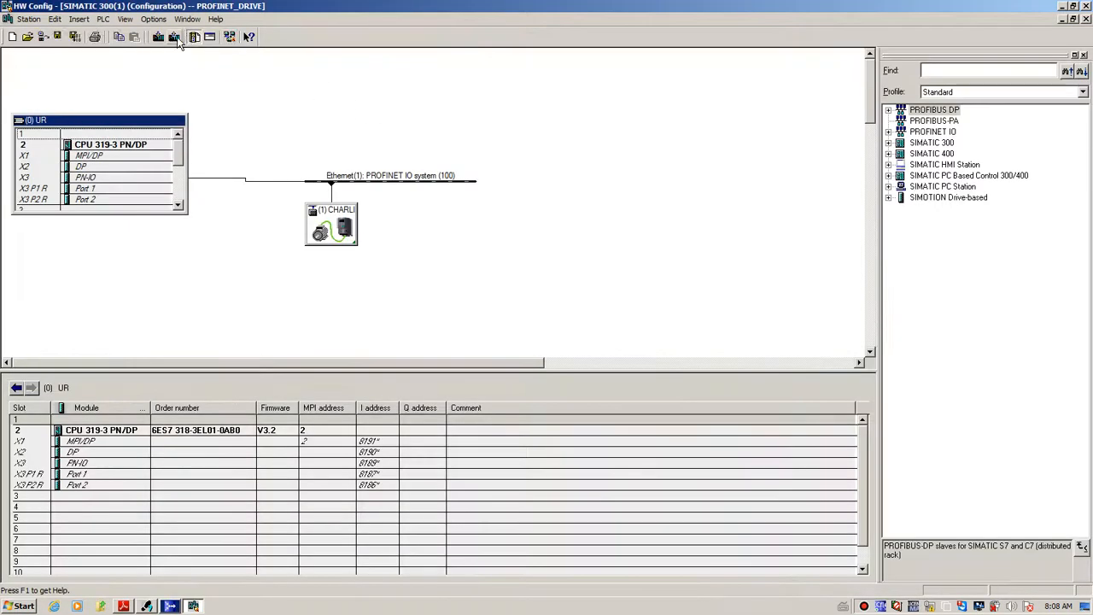
pyautogui.click(45, 39)
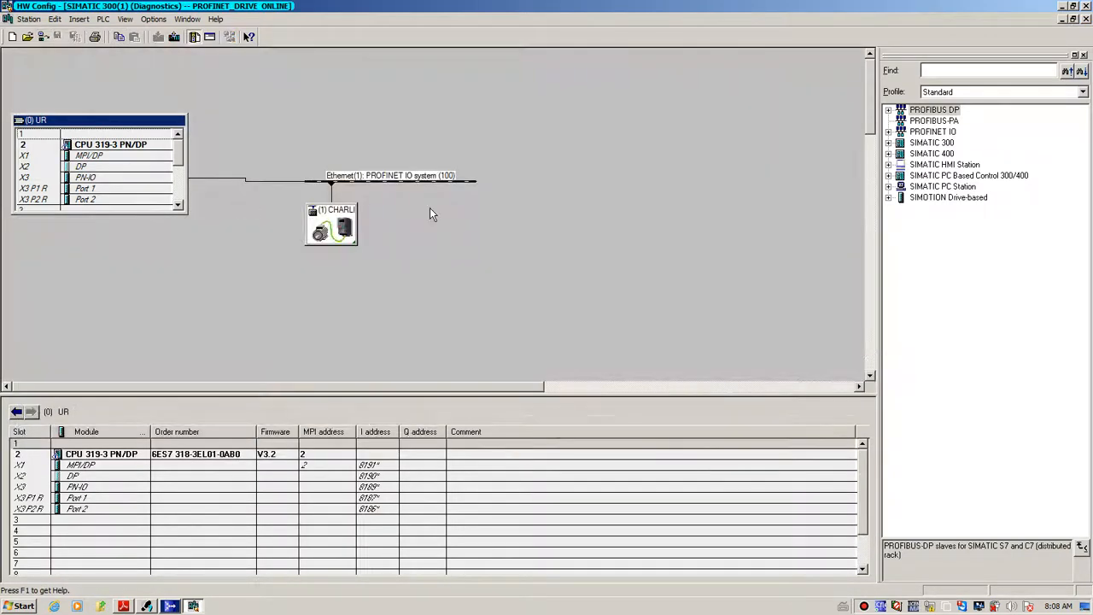
pyautogui.click(345, 240)
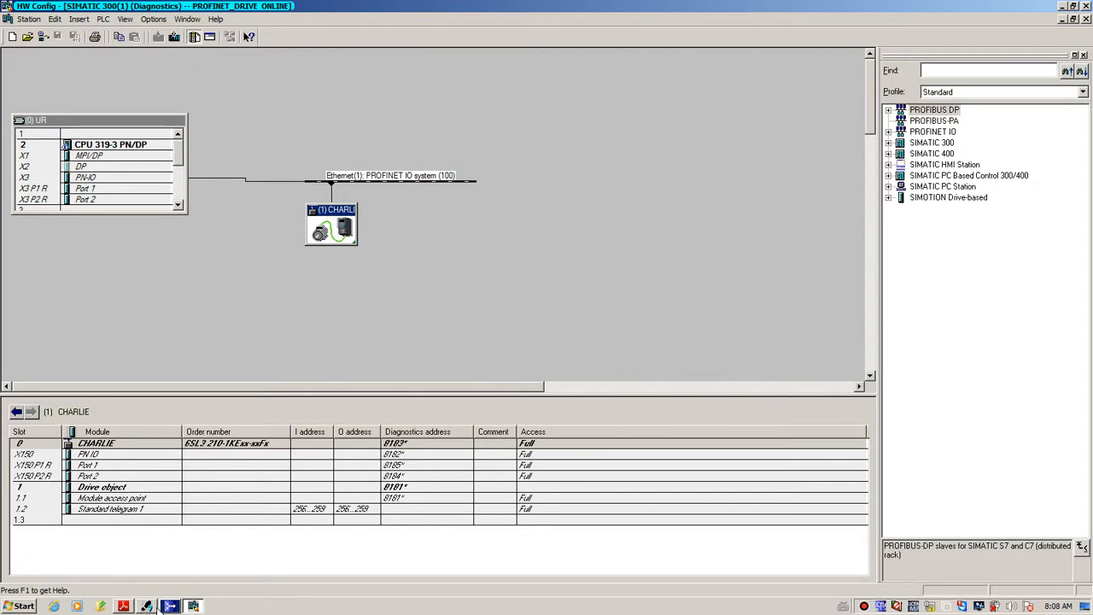
# Step: Switch to S7T Config and examine the online parameter values in the CHARLIE Control_Unit expert list
pyautogui.click(170, 605)
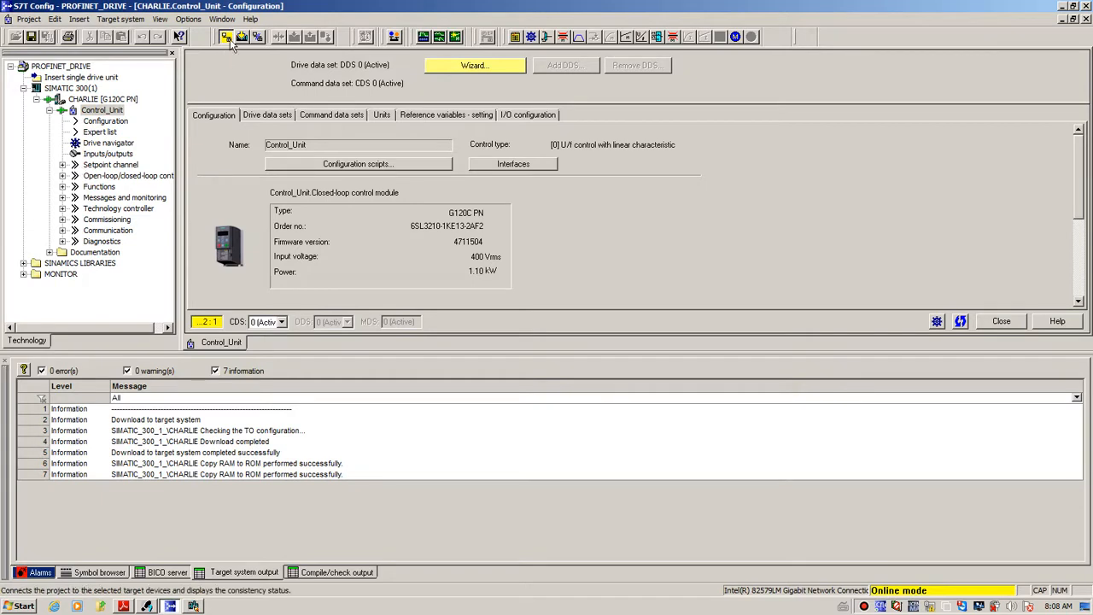
pyautogui.click(101, 122)
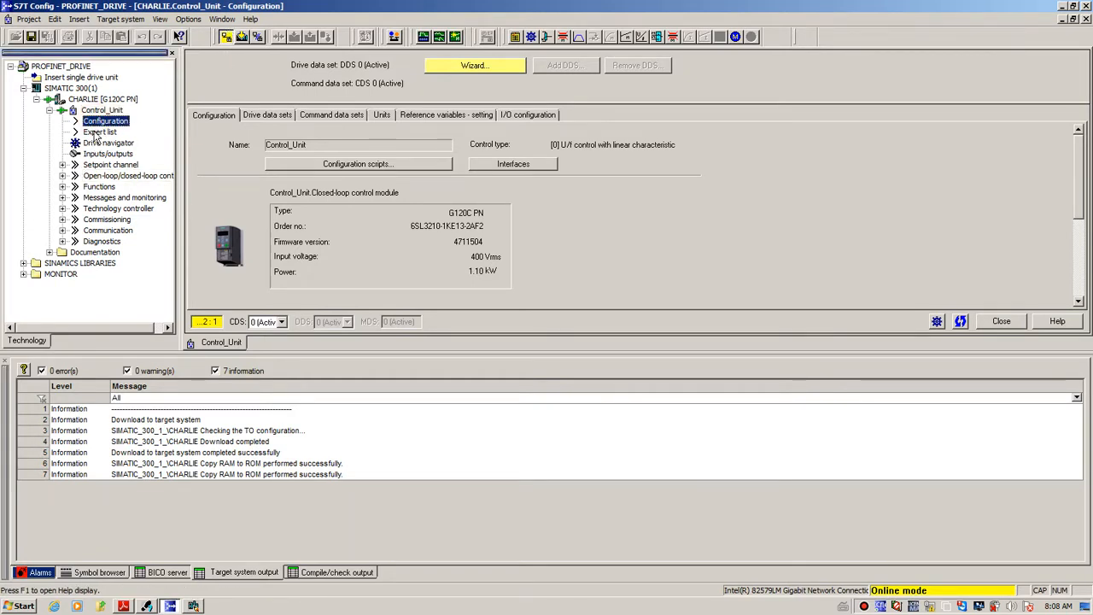
pyautogui.doubleClick(97, 133)
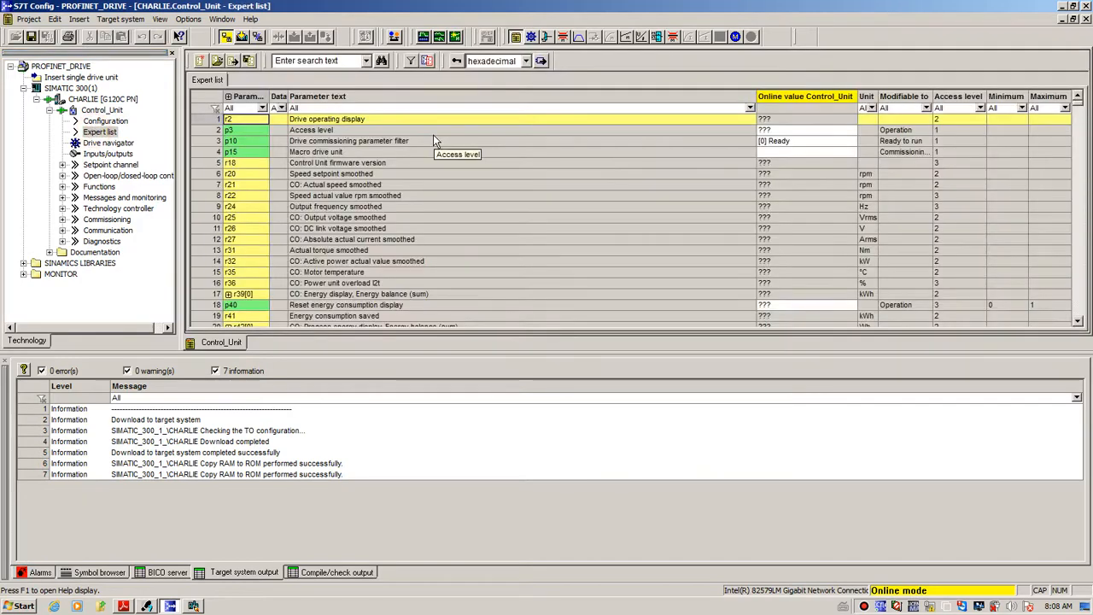
pyautogui.click(488, 247)
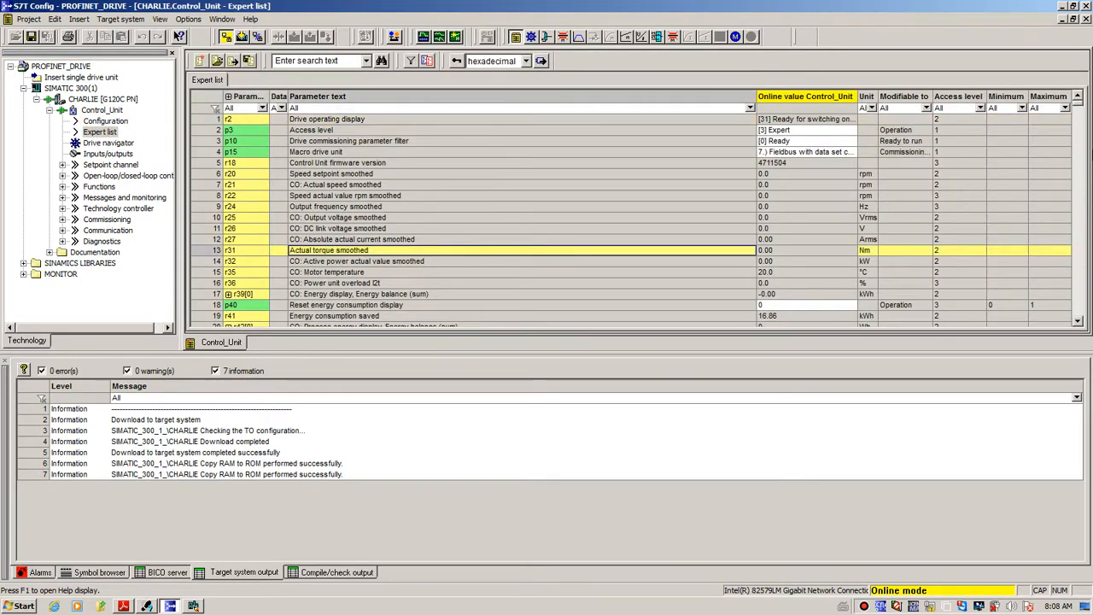
pyautogui.click(771, 141)
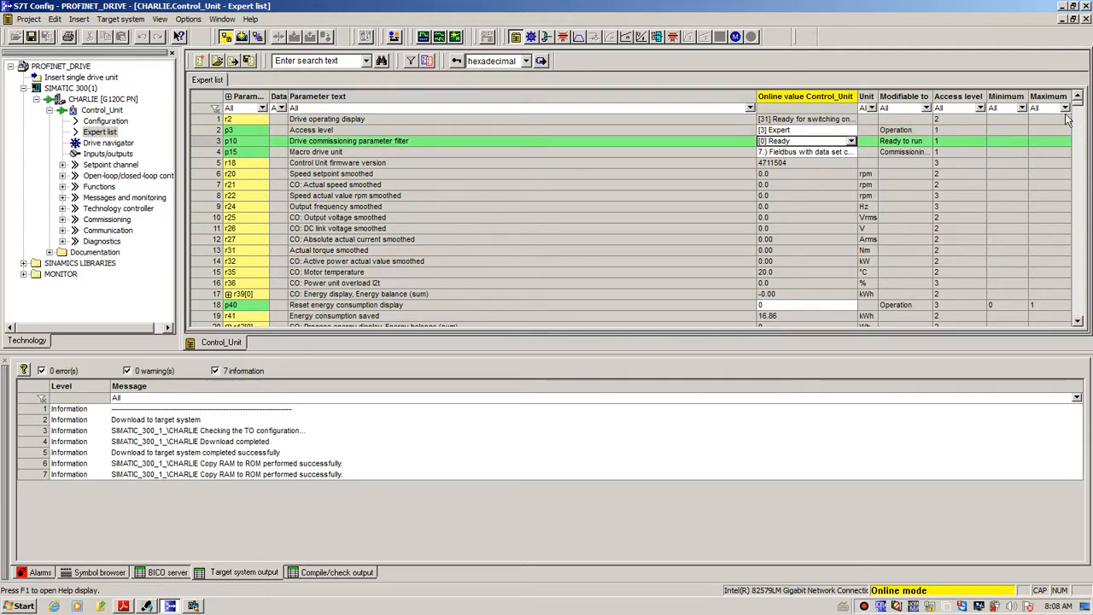
pyautogui.click(1079, 323)
pyautogui.click(1079, 323)
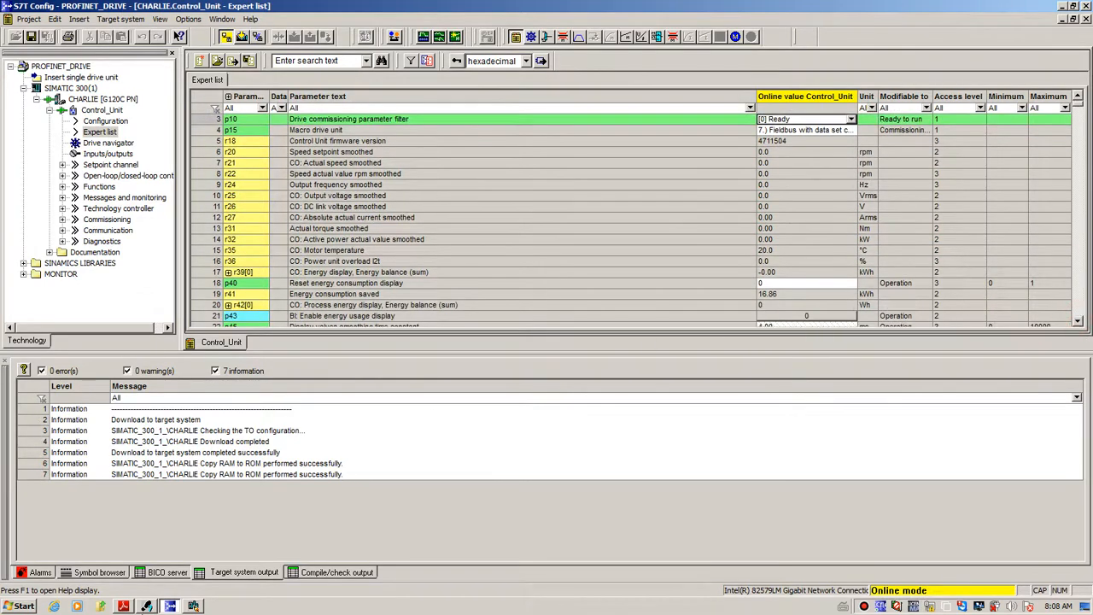
# Step: Return to SIMATIC Manager, open OB1 from the Blocks folder and start online monitoring
pyautogui.click(147, 607)
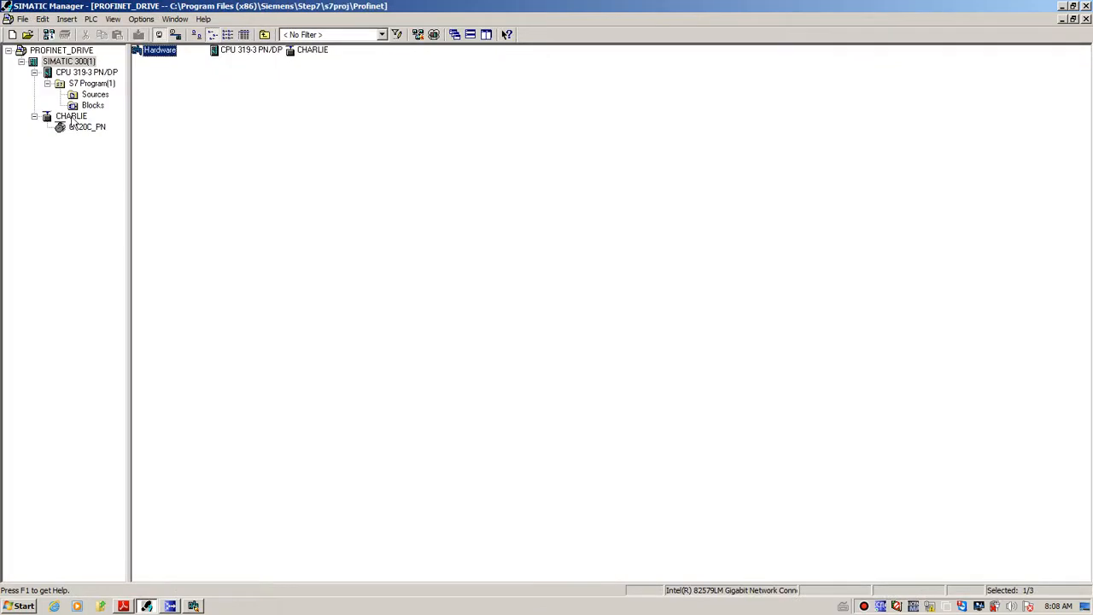
pyautogui.click(81, 106)
pyautogui.doubleClick(223, 52)
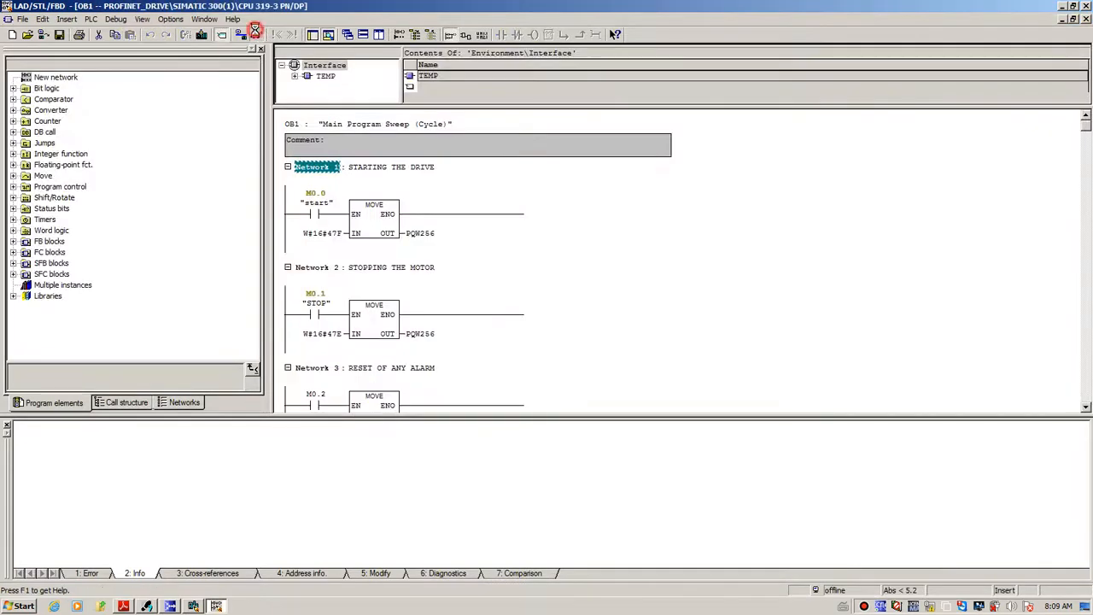
pyautogui.hotkey('ctrl', 'F7')
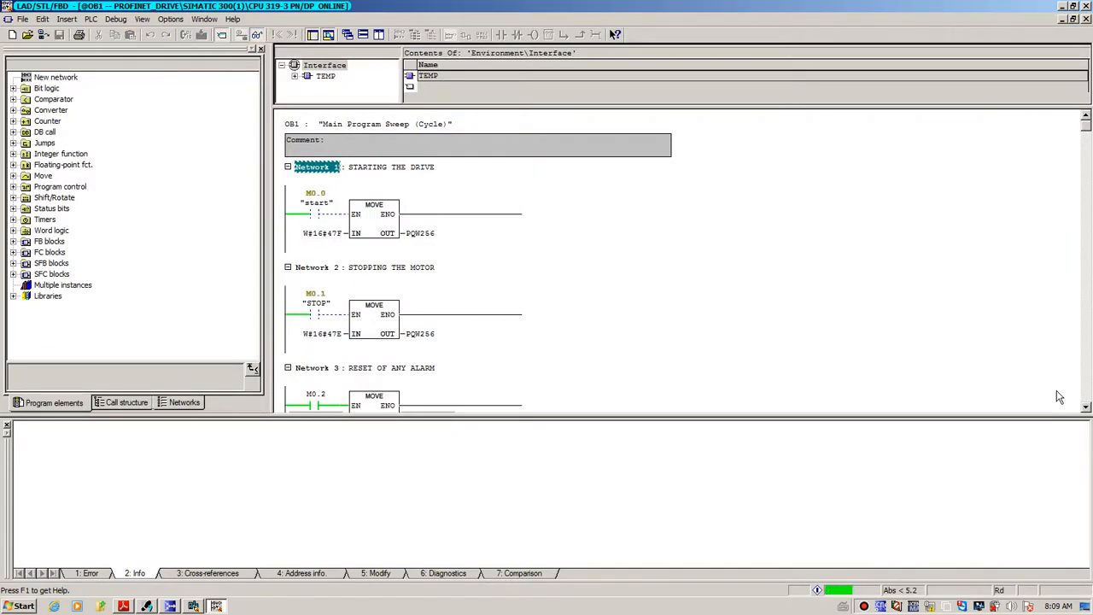
# Step: Enlarge the network area and modify the Network 3 contact M0.2 to 0
pyautogui.moveTo(1033, 414); pyautogui.dragTo(1023, 484)
pyautogui.rightClick(314, 413)
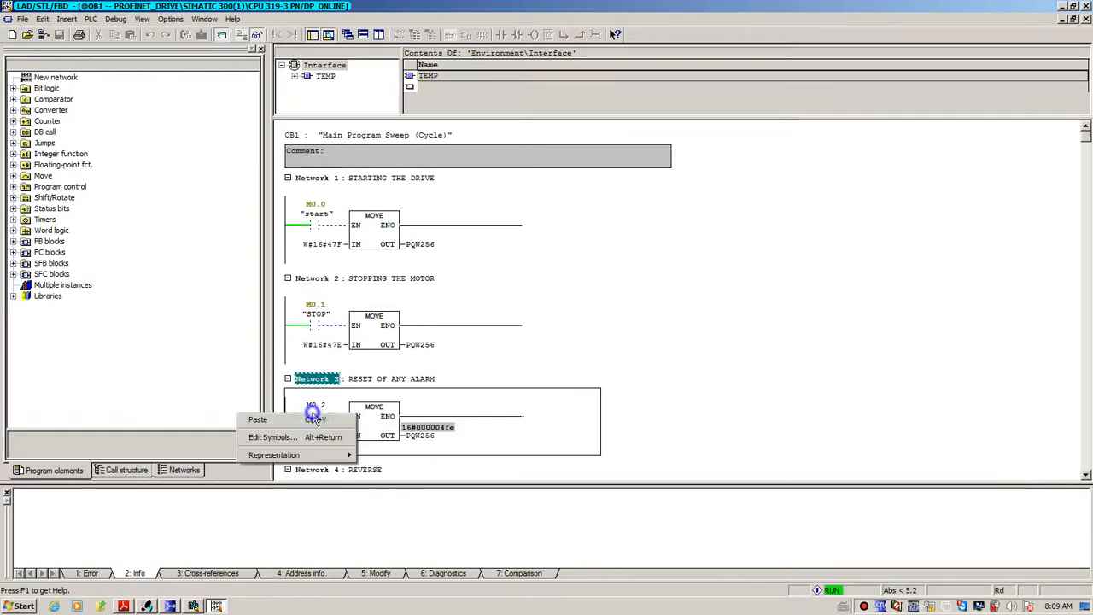
pyautogui.click(410, 416)
pyautogui.rightClick(307, 409)
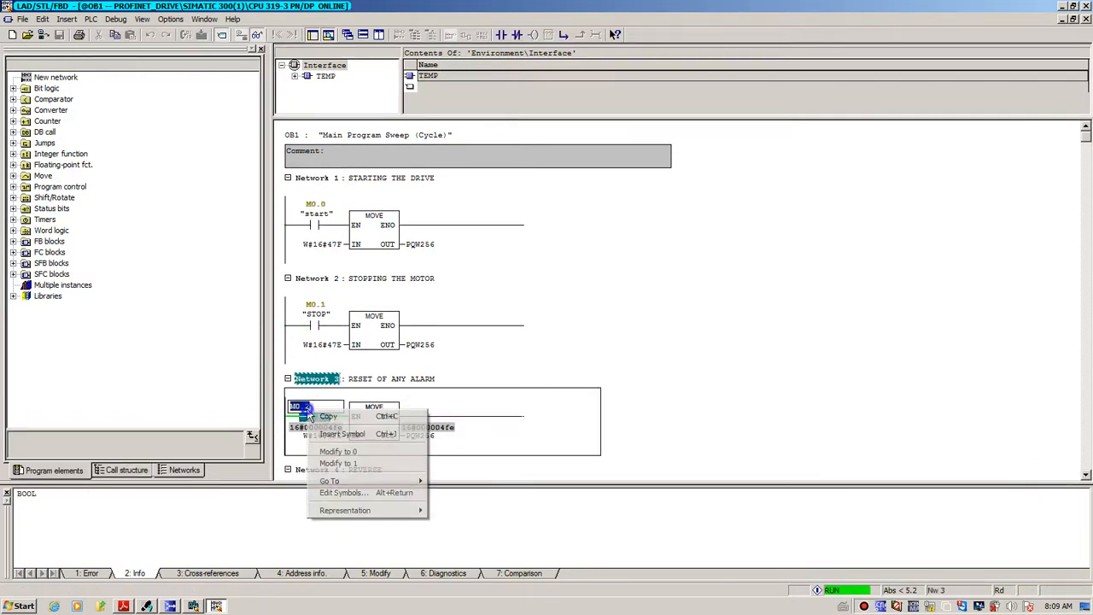
pyautogui.click(342, 451)
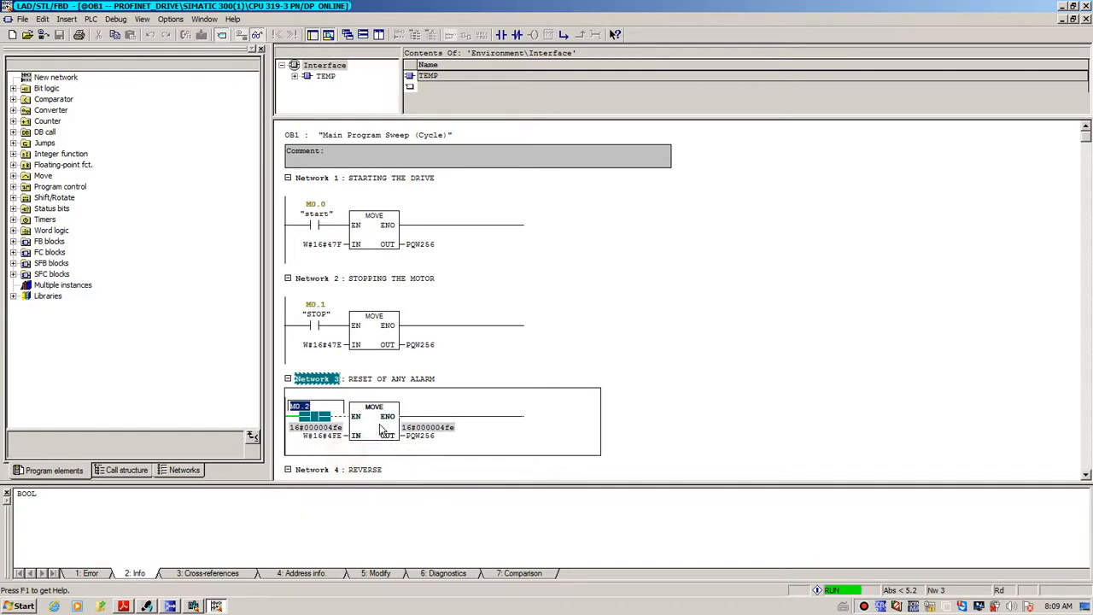
# Step: Pulse the Network 2 STOP contact M0.1 by modifying it to 1 and back to 0
pyautogui.rightClick(315, 323)
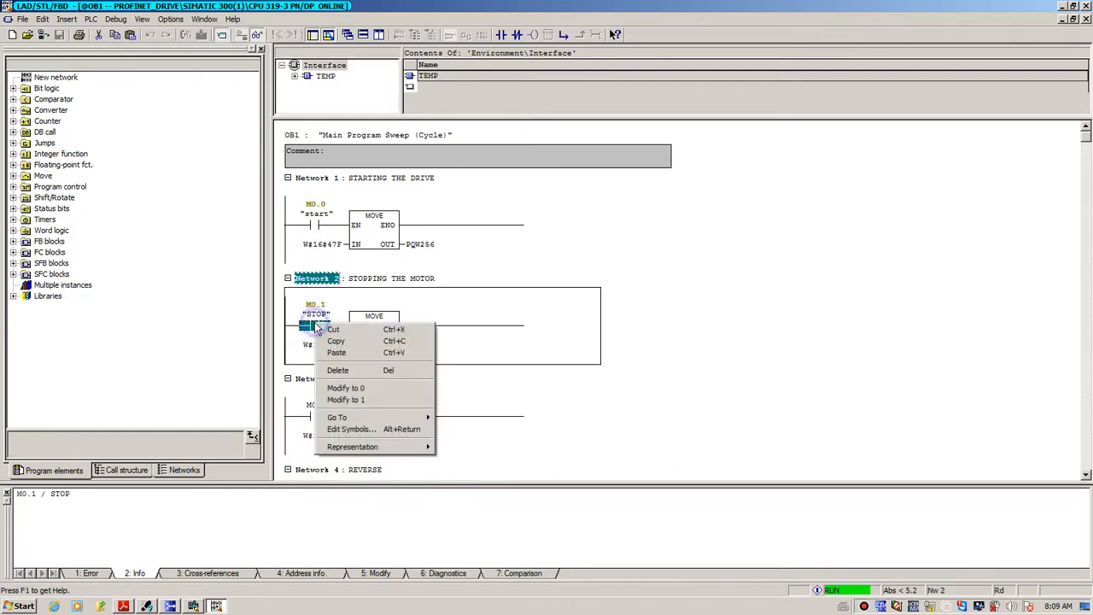
pyautogui.click(354, 399)
pyautogui.rightClick(315, 324)
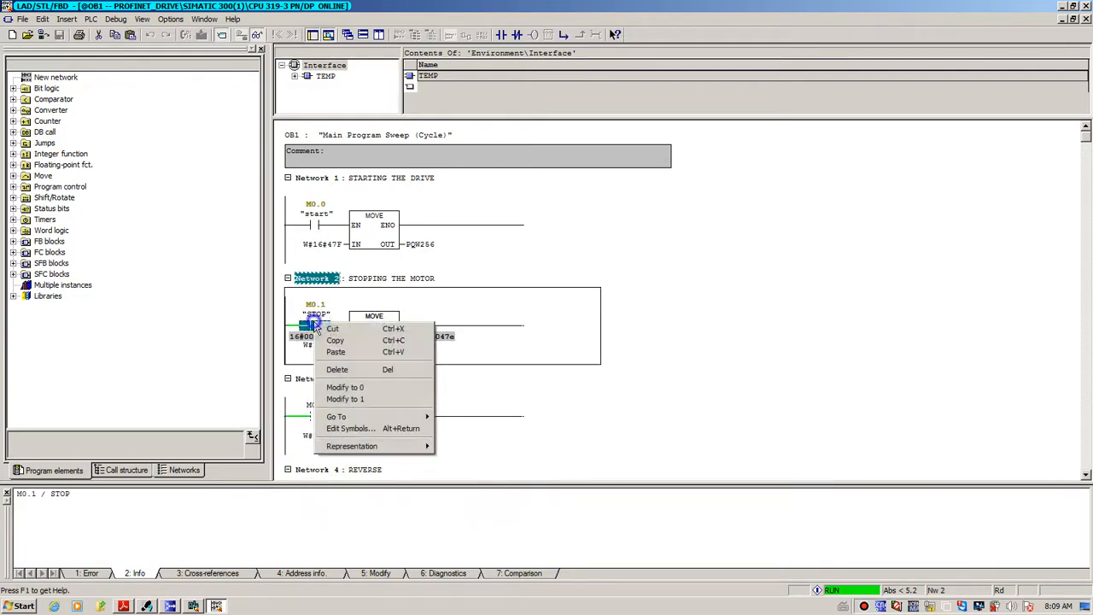
pyautogui.click(346, 388)
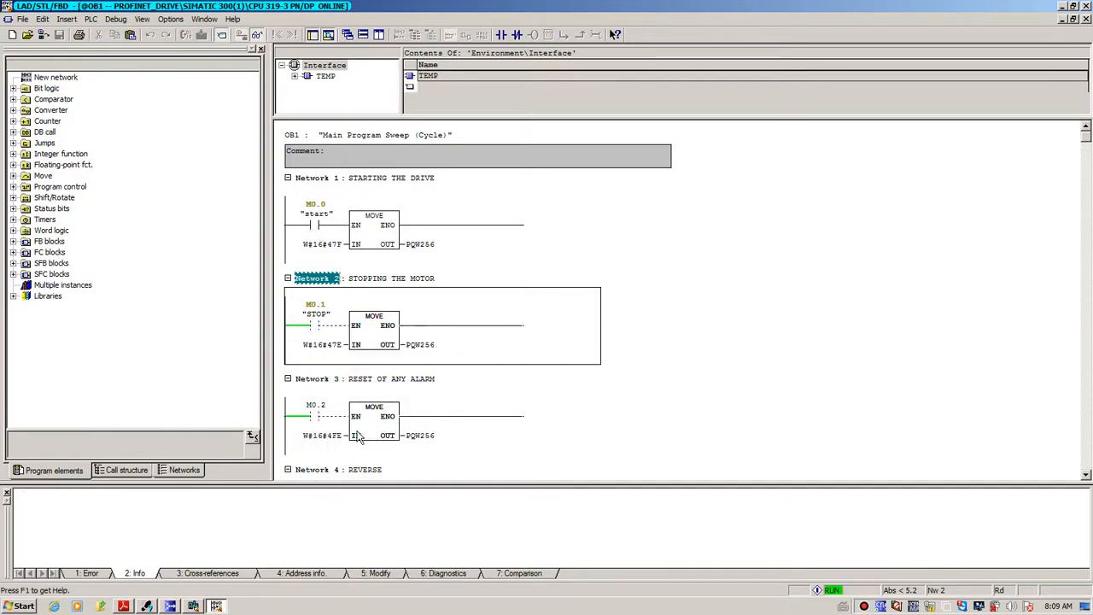
# Step: Change the representation of the monitored values in Network 5 to decimal
pyautogui.click(1087, 475)
pyautogui.moveTo(1087, 475); pyautogui.dragTo(1087, 477)
pyautogui.click(1086, 475)
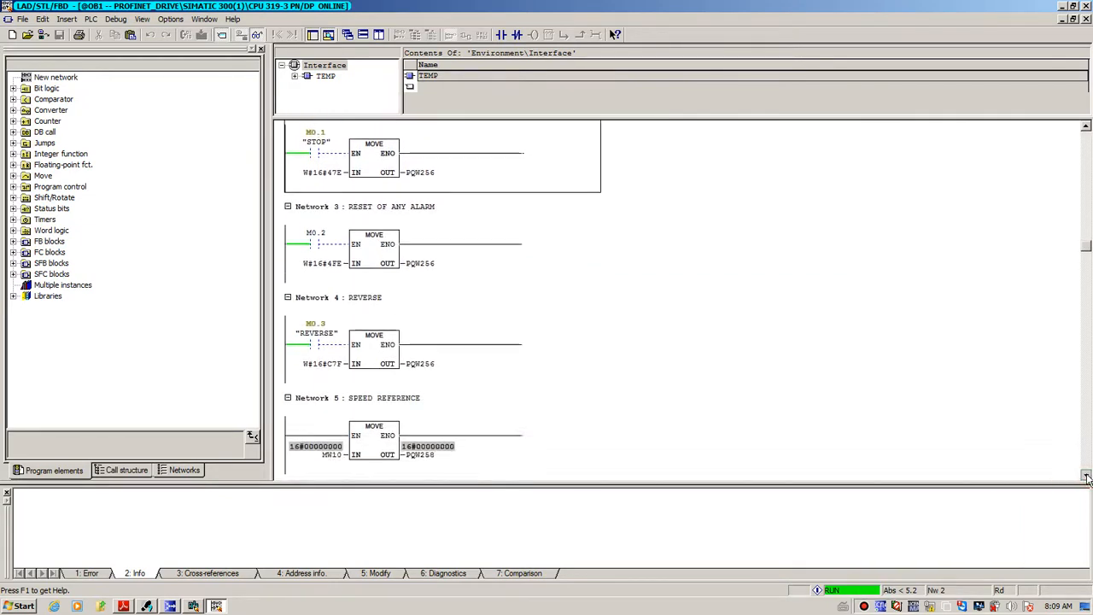
pyautogui.rightClick(323, 386)
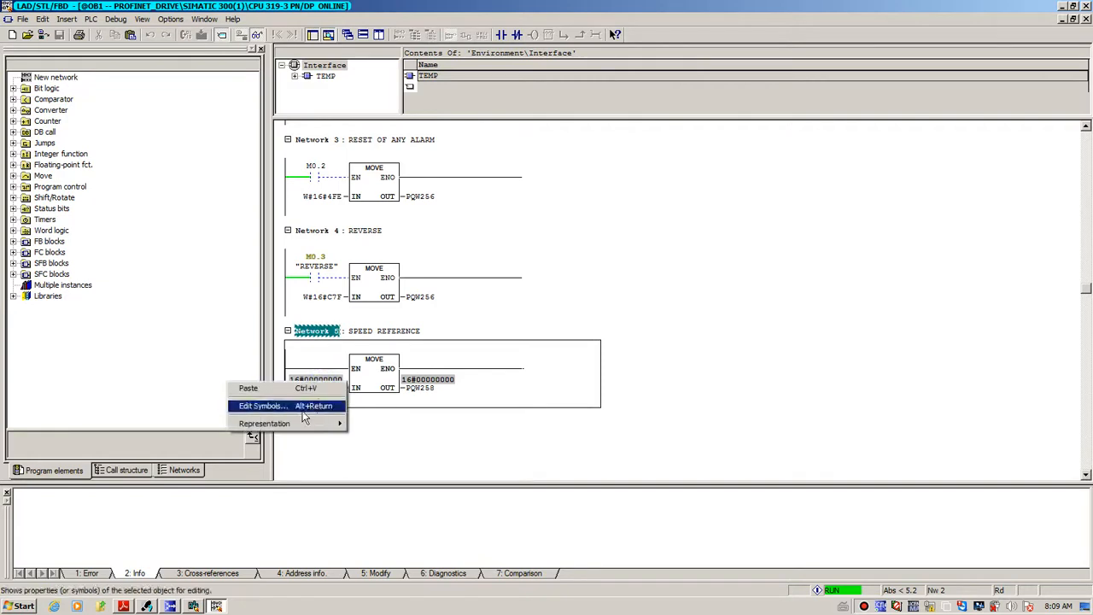
pyautogui.click(295, 425)
pyautogui.click(368, 435)
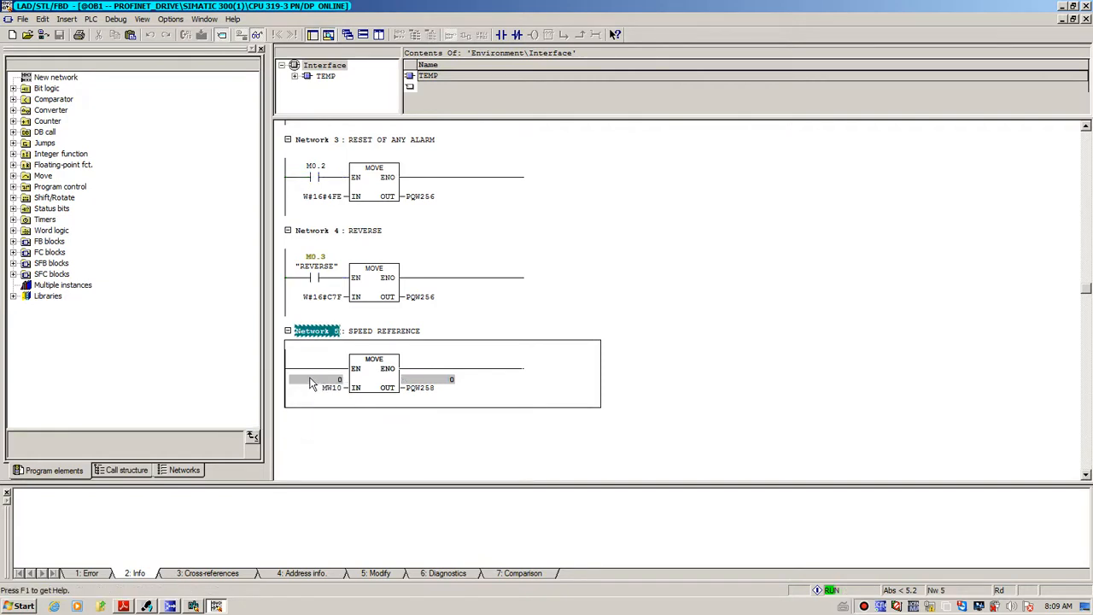
# Step: Modify the speed reference word MW10 at the Network 5 MOVE input to 5000
pyautogui.rightClick(315, 387)
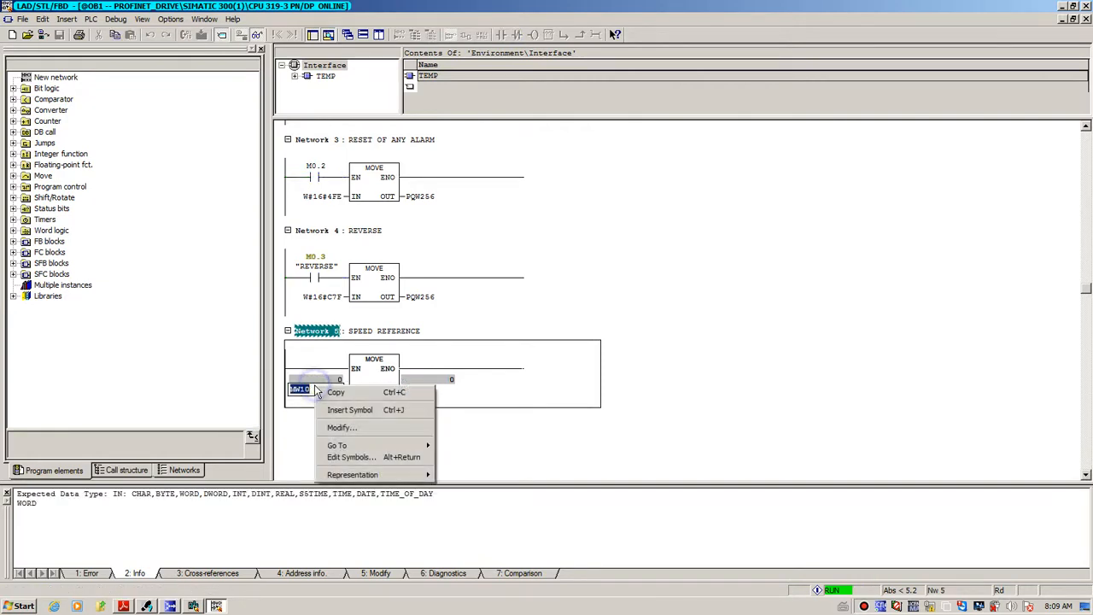
pyautogui.click(361, 428)
pyautogui.write('5000')
pyautogui.press('Return')
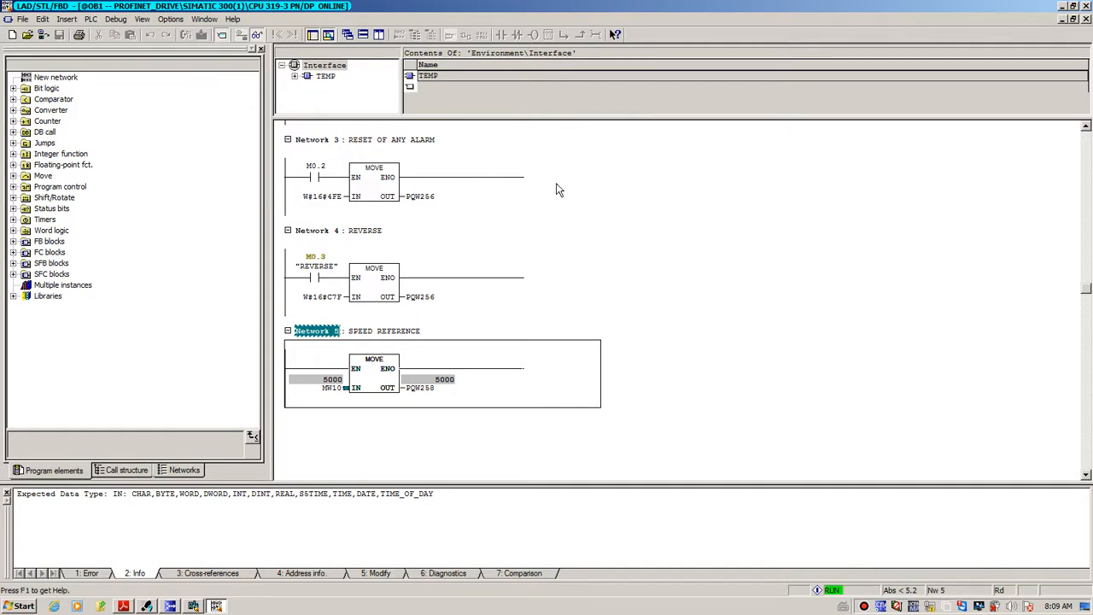
# Step: Modify the Network 1 start contact M0.0 to 1 to start the drive
pyautogui.click(787, 264)
pyautogui.scroll(3, 787, 265)
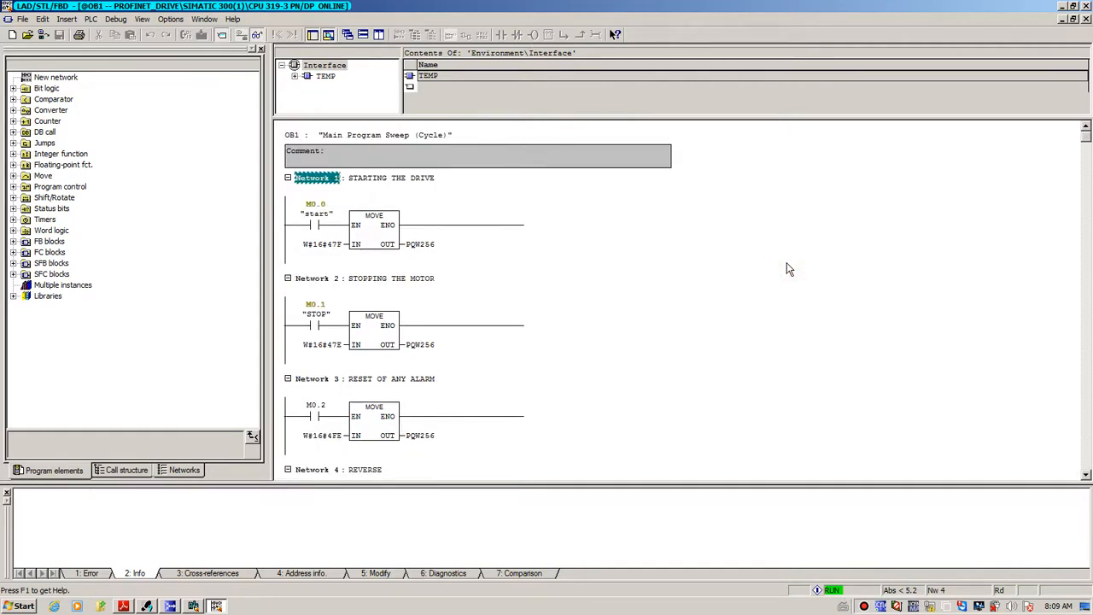
pyautogui.rightClick(314, 226)
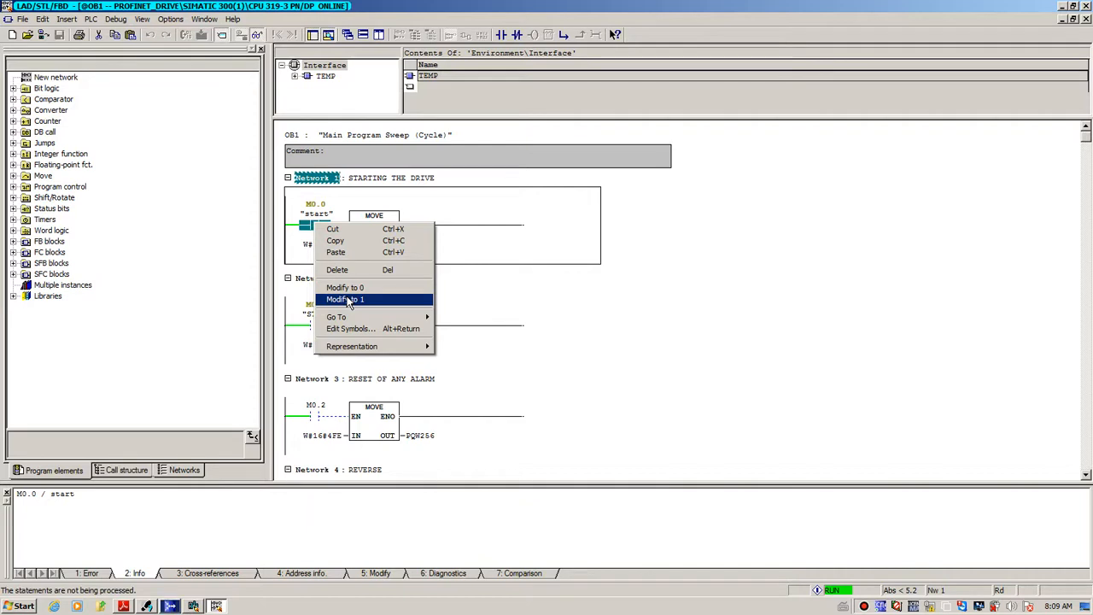
pyautogui.click(347, 300)
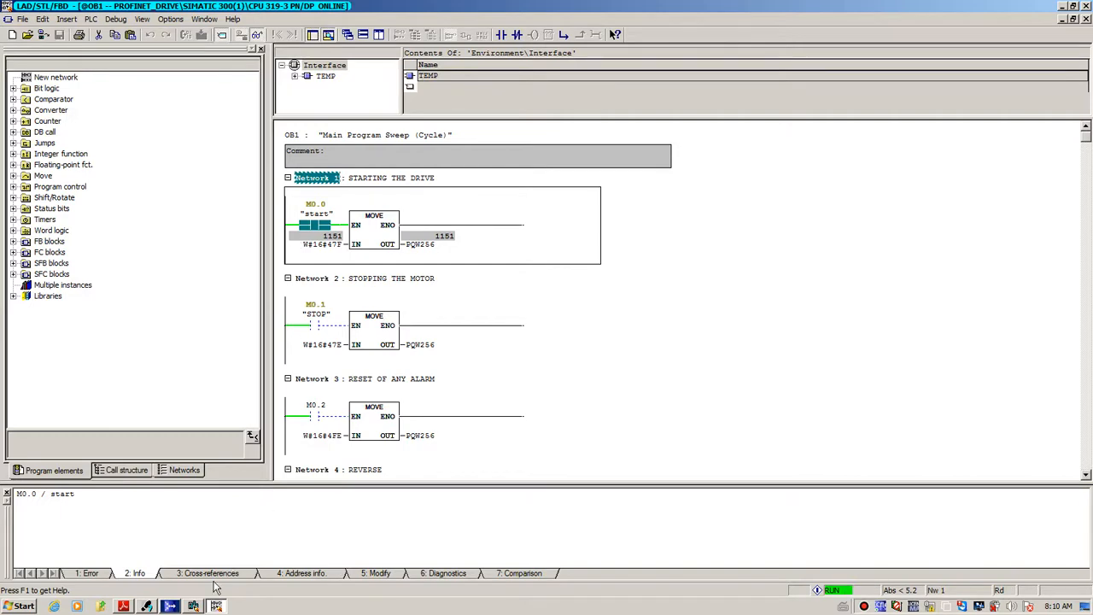
# Step: Switch to S7T Config, check the online parameter values in the drive's expert list, and return to the online OB1 in LAD/STL/FBD
pyautogui.click(171, 606)
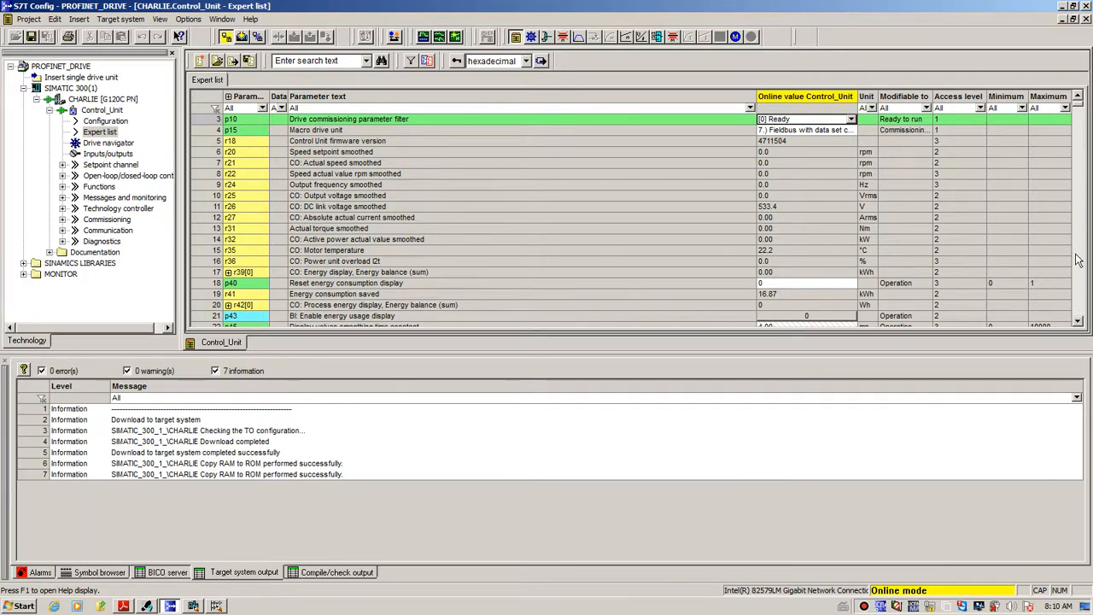
pyautogui.click(1078, 321)
pyautogui.click(1078, 322)
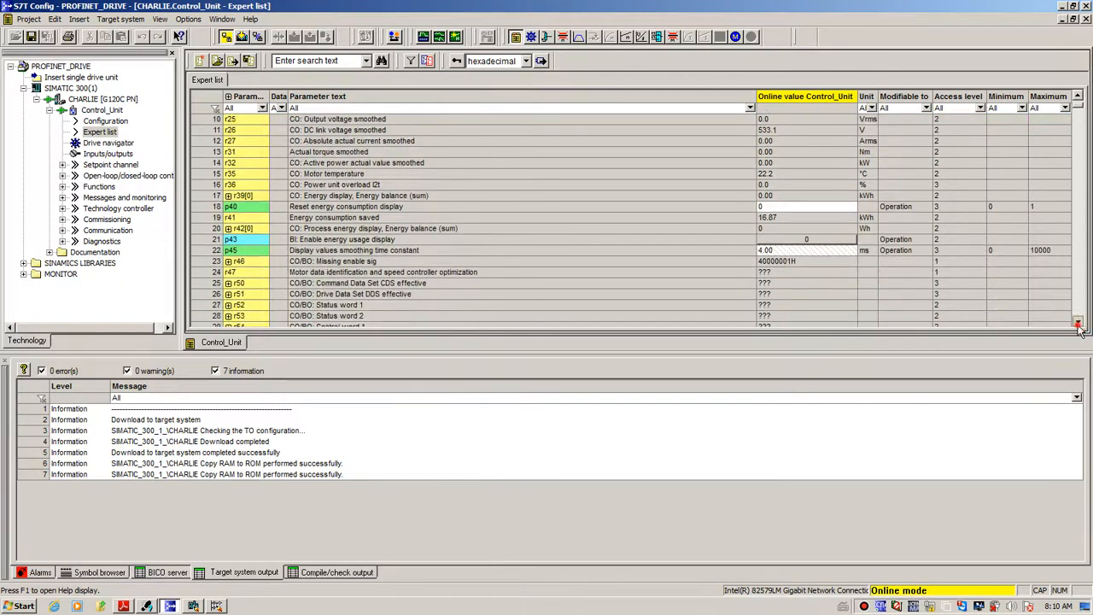
pyautogui.click(191, 607)
pyautogui.click(239, 583)
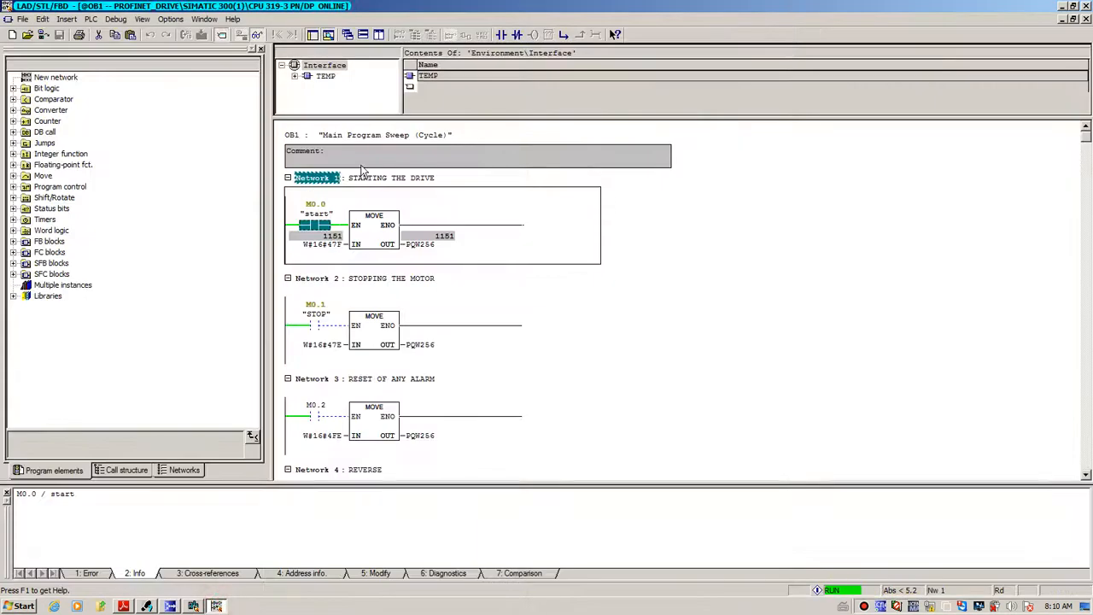
pyautogui.click(561, 280)
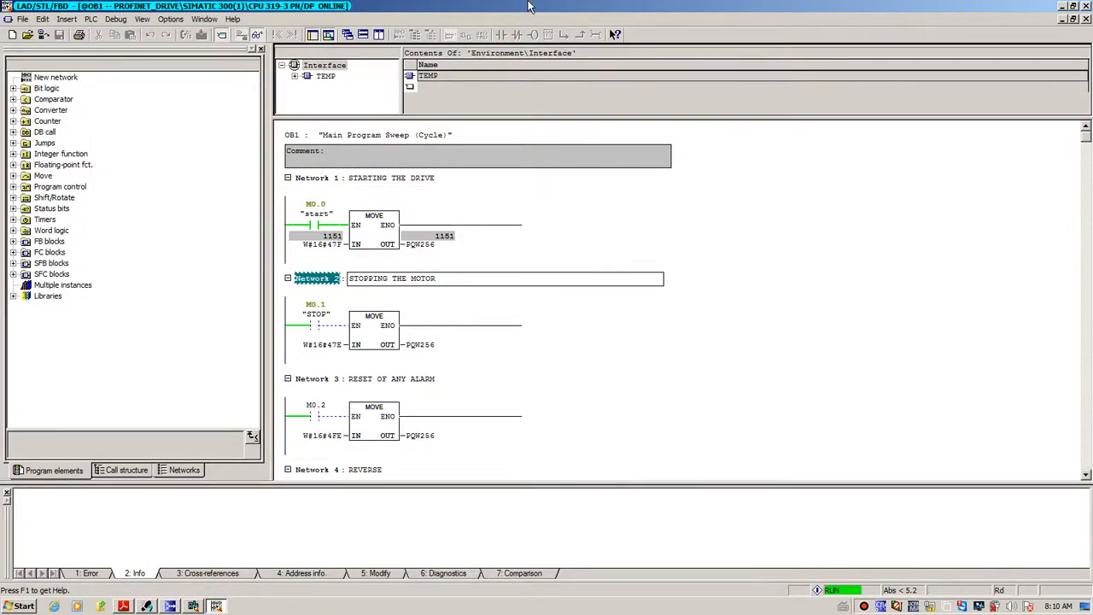